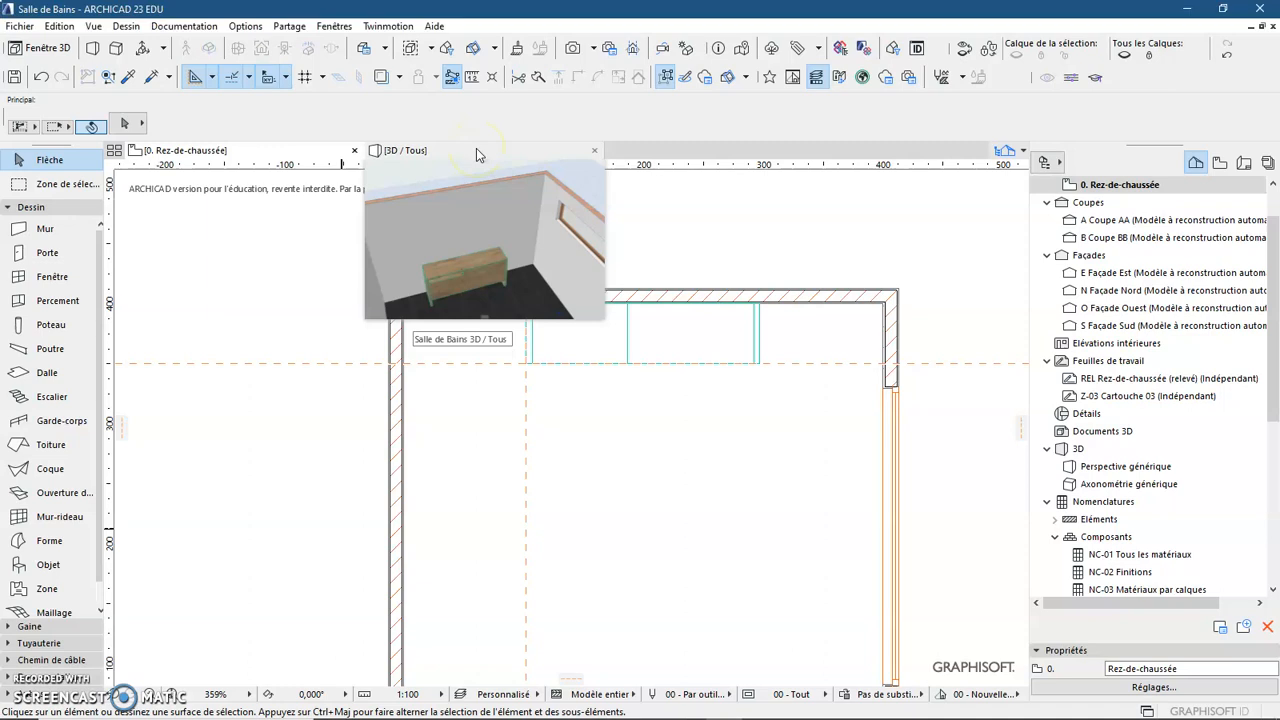
Examine the cabinet in the 3D view, and return to the Rez-de-chaussée floor plan.
{"action": "left_click", "coordinate": [476, 148]}
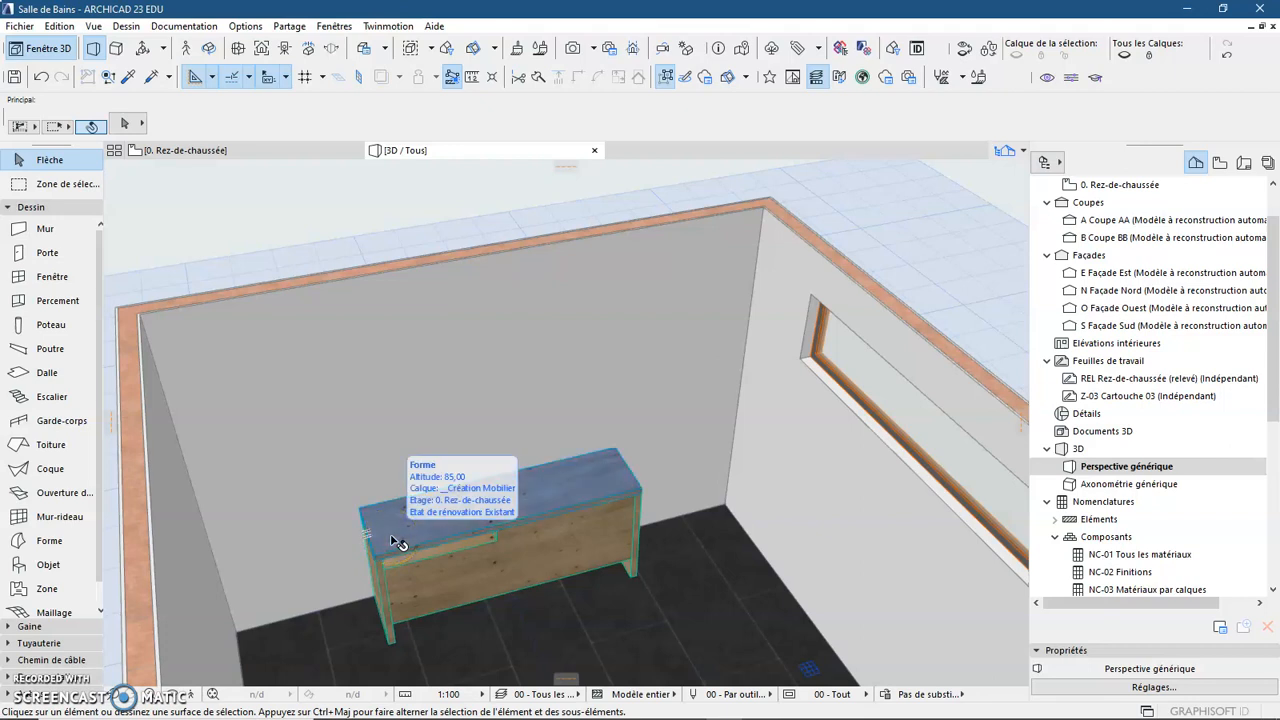
{"action": "left_click", "coordinate": [302, 151]}
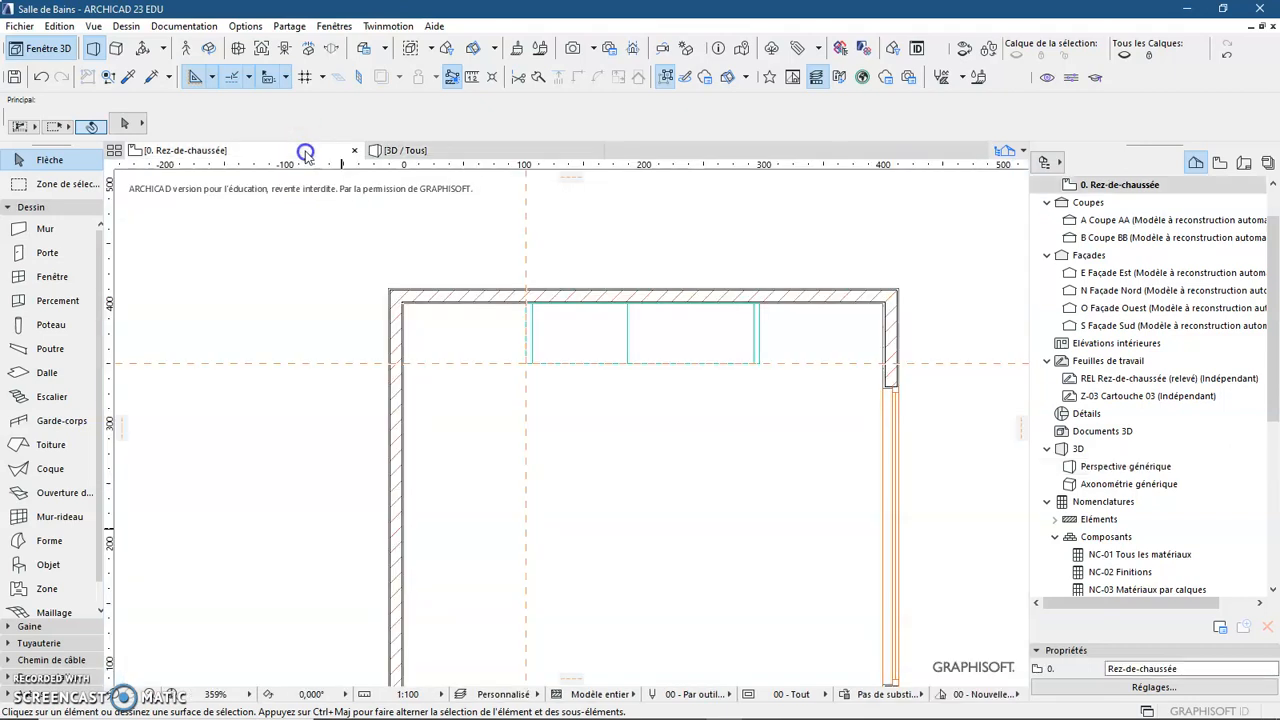
{"action": "middle_click_drag", "start_coordinate": [285, 560], "coordinate": [184, 502]}
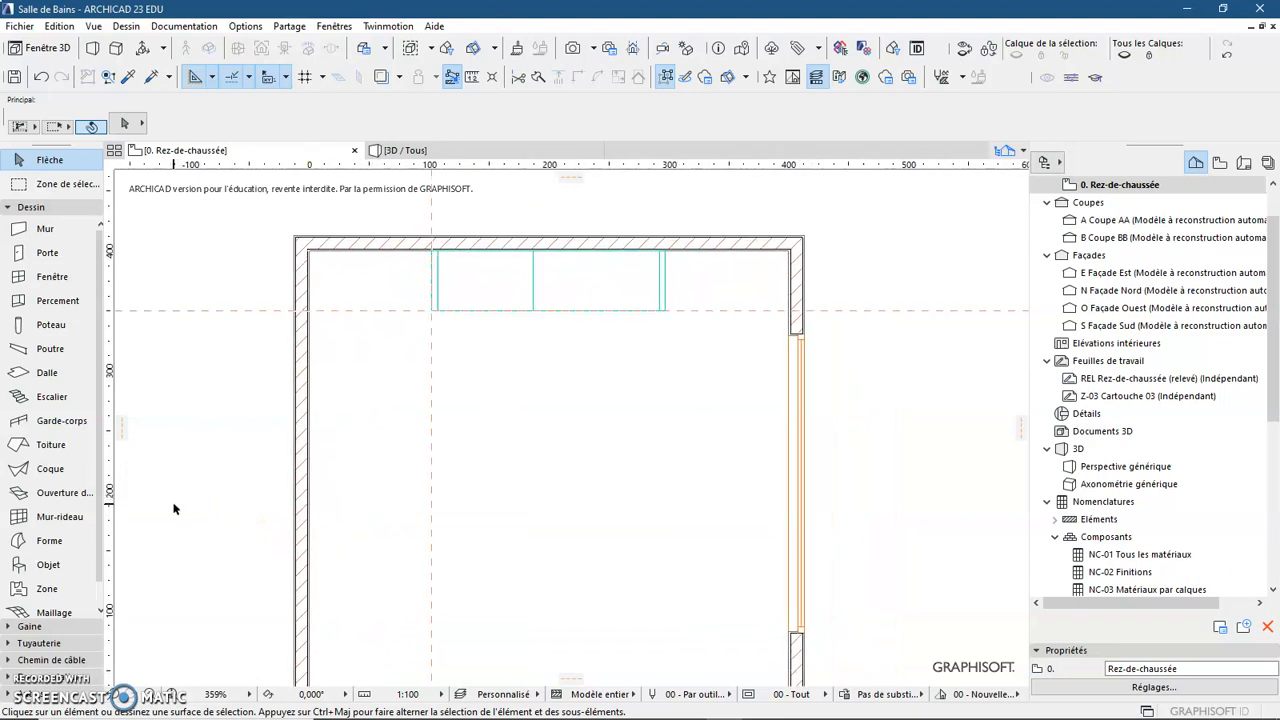
Move the horizontal guide line along the cabinet's front edge about 10 units farther into the room.
{"action": "mouse_move", "coordinate": [255, 312]}
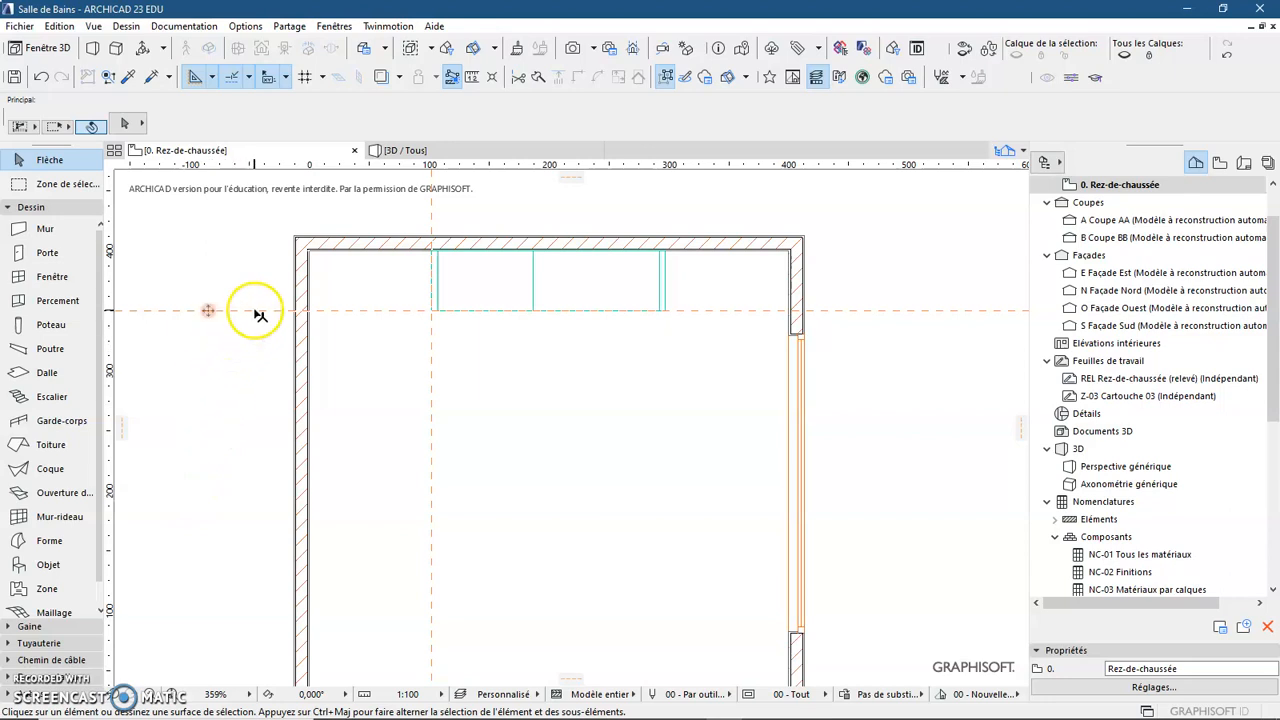
{"action": "left_click", "coordinate": [210, 311]}
{"action": "mouse_move", "coordinate": [211, 312]}
{"action": "left_mouse_down"}
{"action": "mouse_move", "coordinate": [217, 341]}
{"action": "mouse_move", "coordinate": [217, 323]}
{"action": "left_mouse_up"}
{"action": "left_click", "coordinate": [431, 320]}
{"action": "scroll", "coordinate": [436, 321], "scroll_direction": "up", "scroll_amount": 1}
{"action": "scroll", "coordinate": [431, 320], "scroll_direction": "up", "scroll_amount": 3}
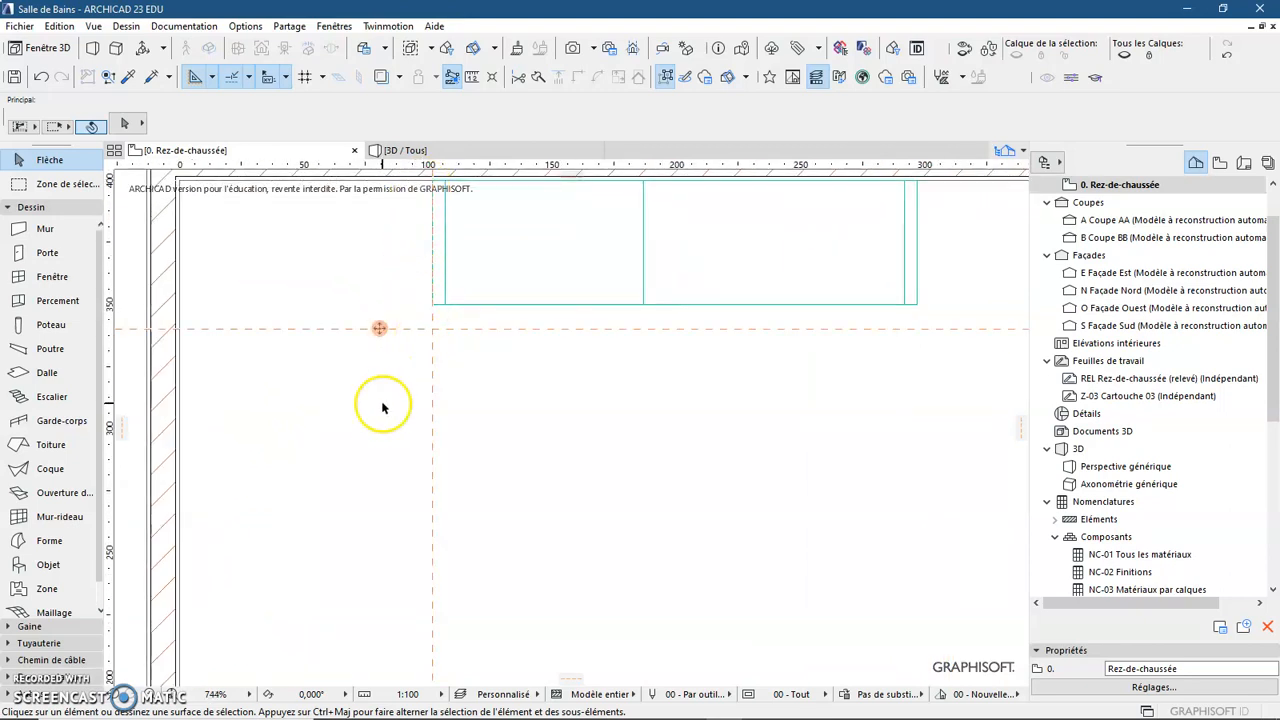
{"action": "scroll", "coordinate": [370, 425], "scroll_direction": "down", "scroll_amount": 2}
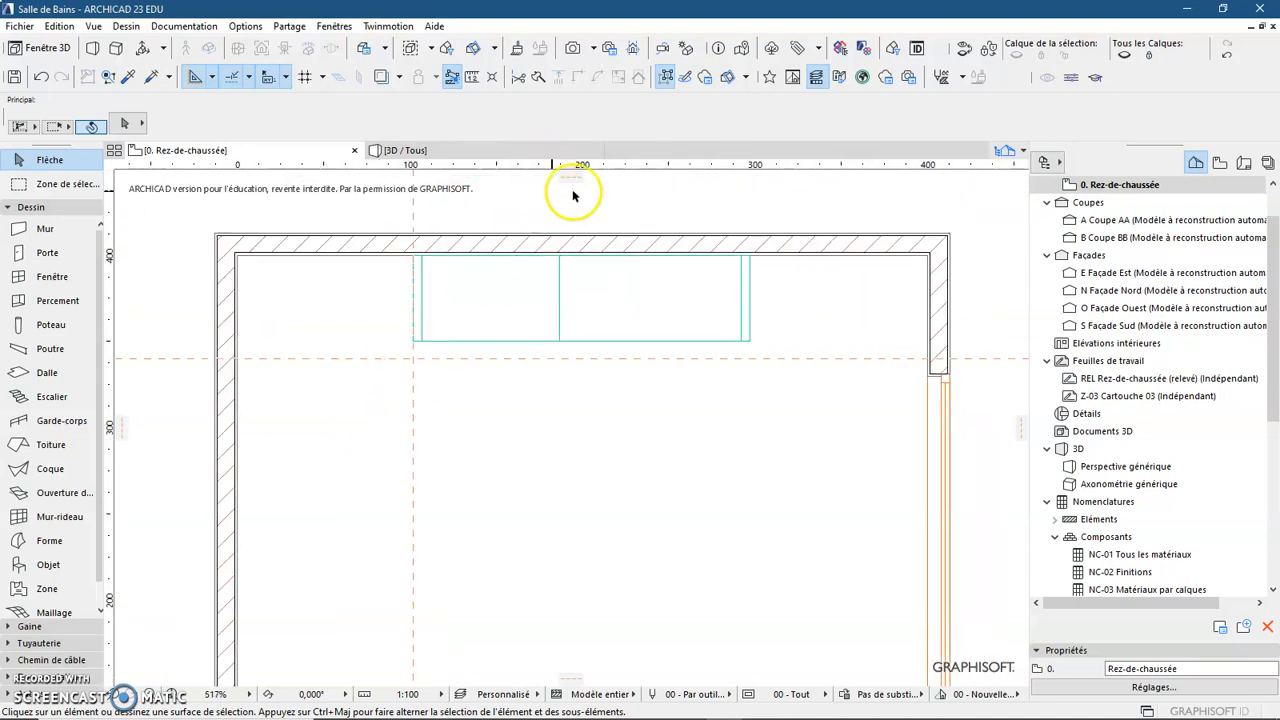
Place a new horizontal guide line at a distance of 160 from the inner face of the wall behind the cabinet.
{"action": "left_click_drag", "start_coordinate": [576, 182], "coordinate": [392, 336]}
{"action": "left_click_drag", "start_coordinate": [385, 287], "coordinate": [311, 517]}
{"action": "left_click", "coordinate": [330, 255]}
{"action": "type", "text": "1"}
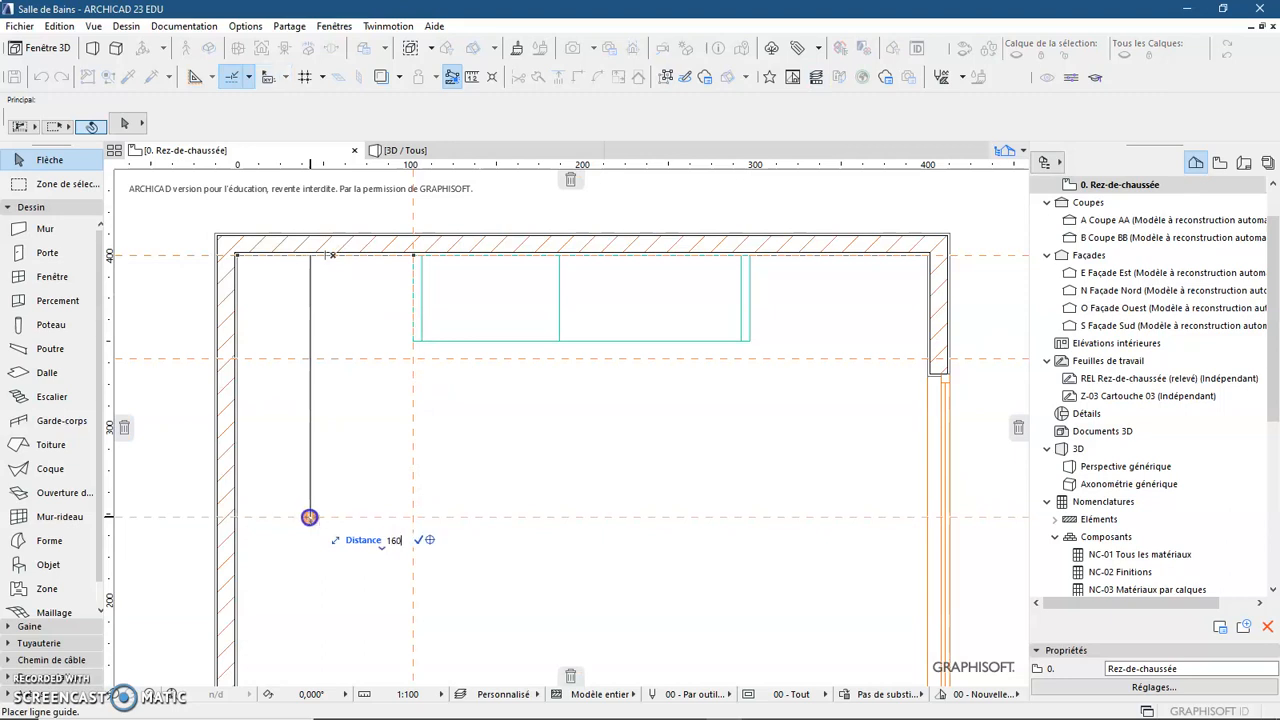
{"action": "type", "text": "60"}
{"action": "key", "text": "Return"}
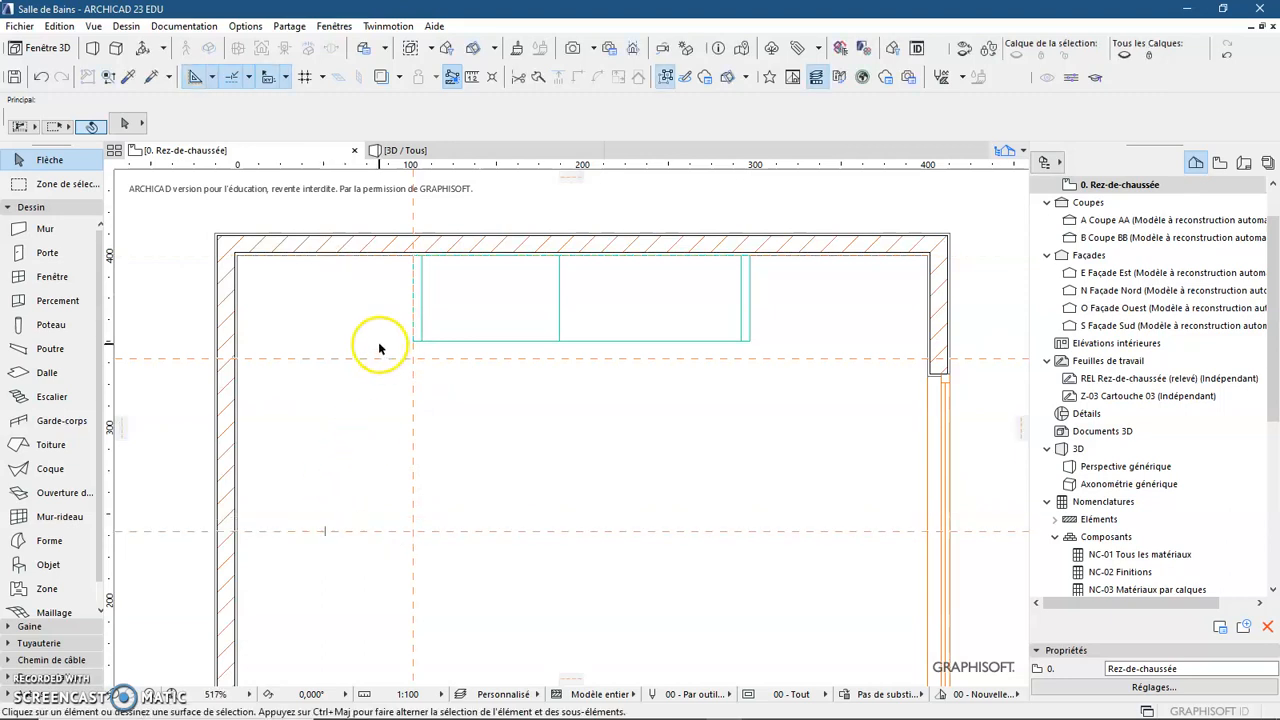
{"action": "middle_click_drag", "start_coordinate": [380, 429], "coordinate": [403, 351]}
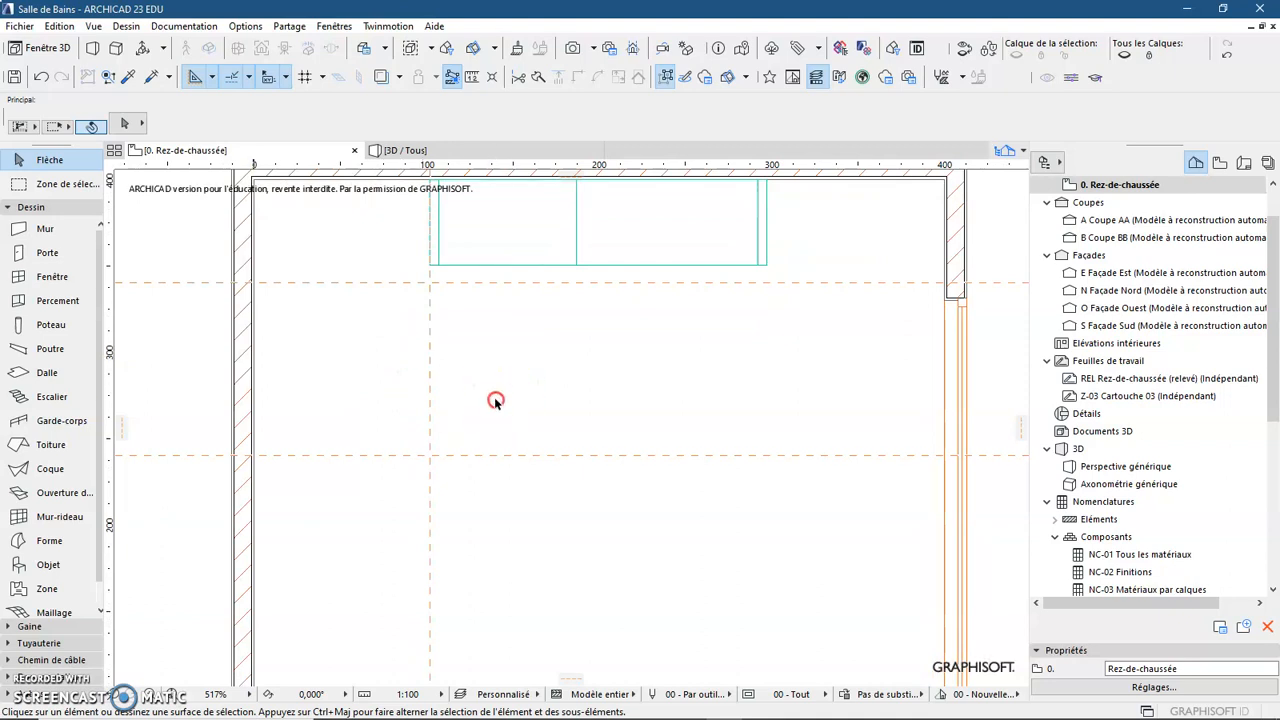
{"action": "middle_click_drag", "start_coordinate": [495, 402], "coordinate": [514, 429]}
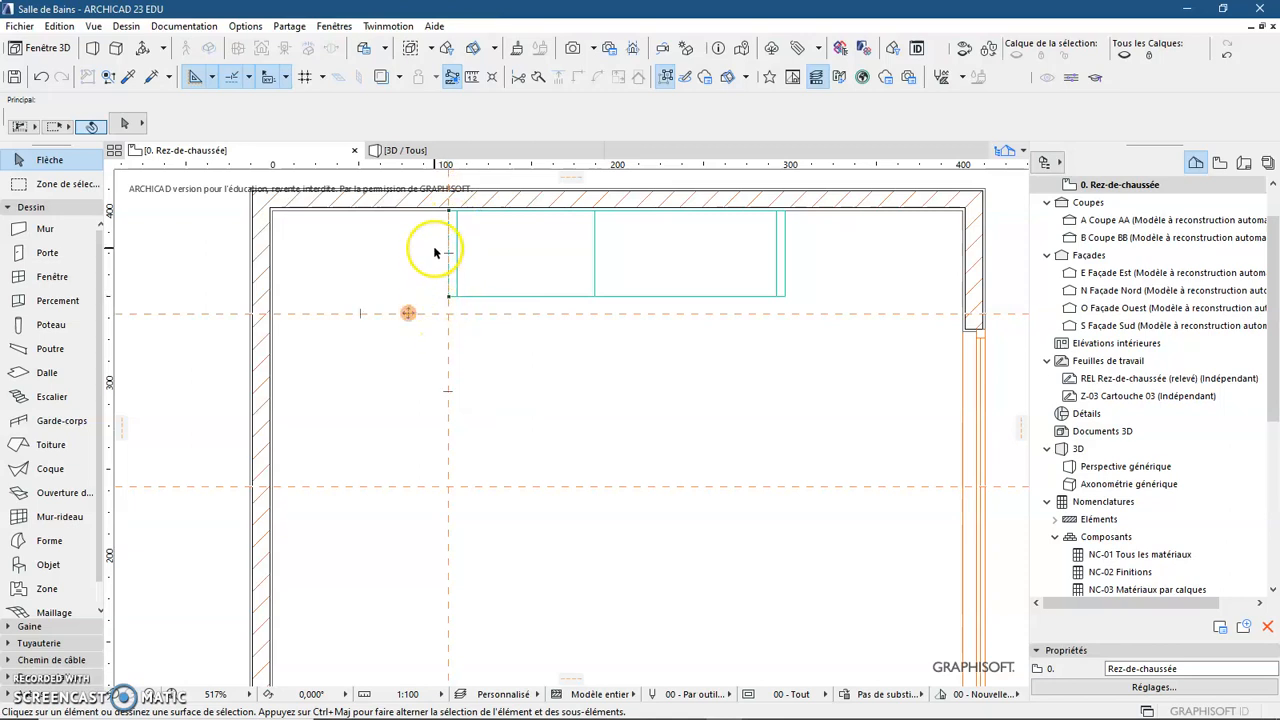
{"action": "left_click", "coordinate": [448, 314]}
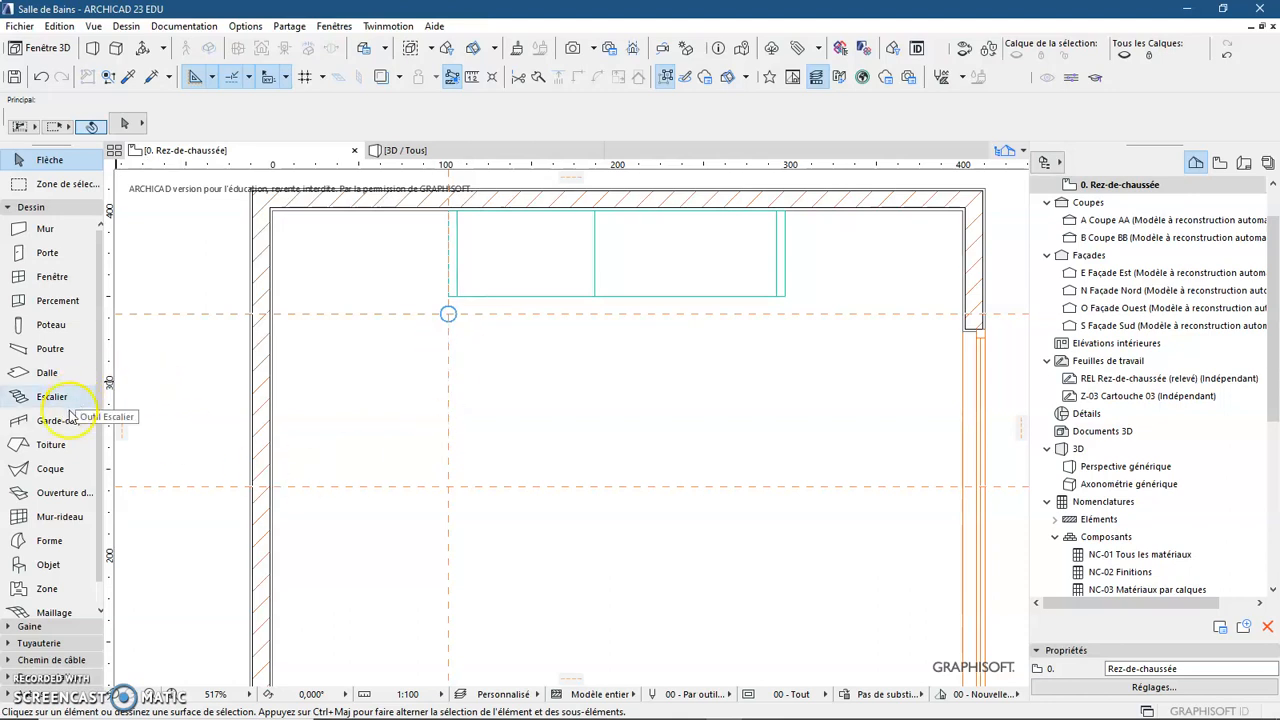
Set the Forme tool defaults to an elevation of 0,00 and the Vitrage building material.
{"action": "left_click", "coordinate": [52, 542]}
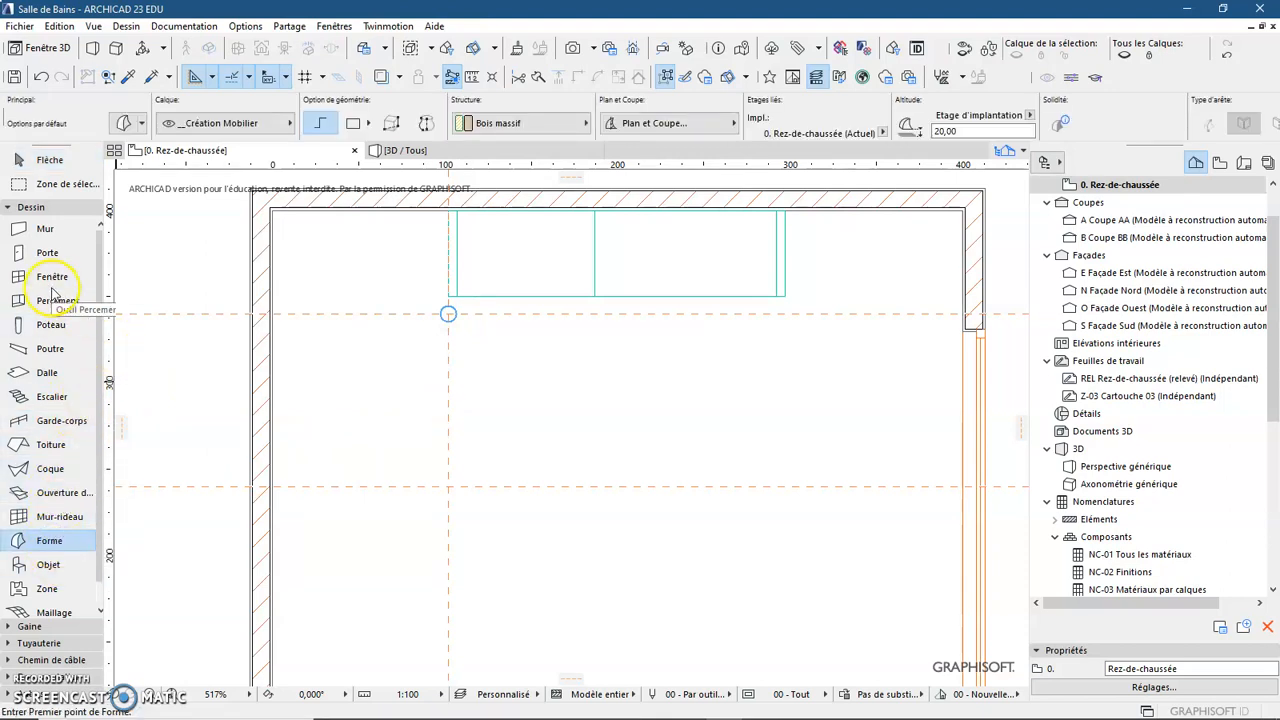
{"action": "left_click", "coordinate": [125, 124]}
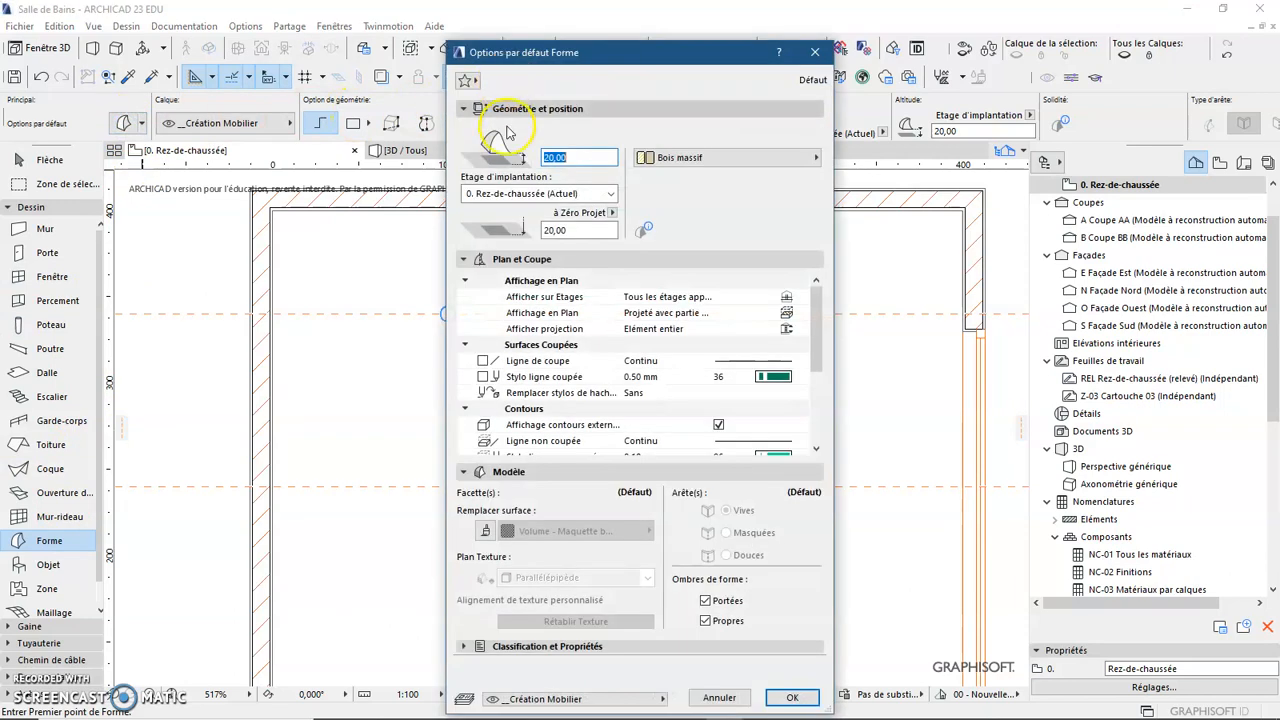
{"action": "left_click", "coordinate": [575, 157]}
{"action": "left_click_drag", "start_coordinate": [575, 157], "coordinate": [490, 155]}
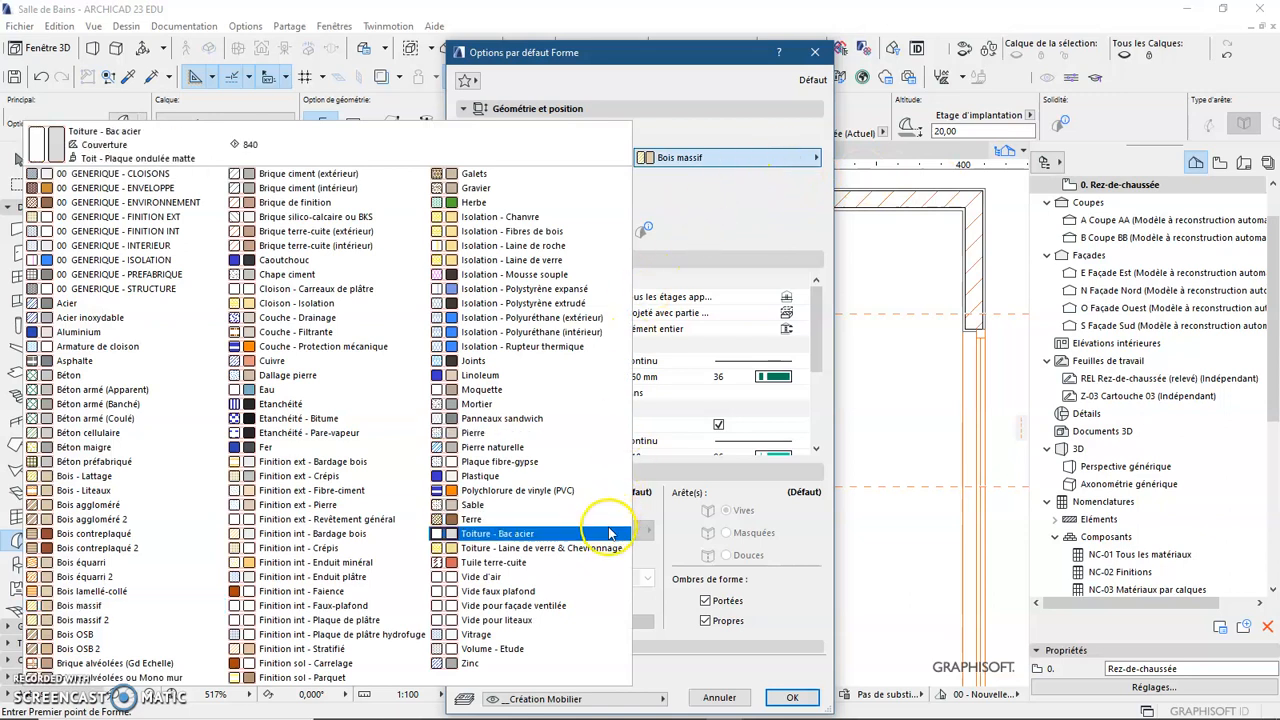
{"action": "left_click", "coordinate": [548, 640]}
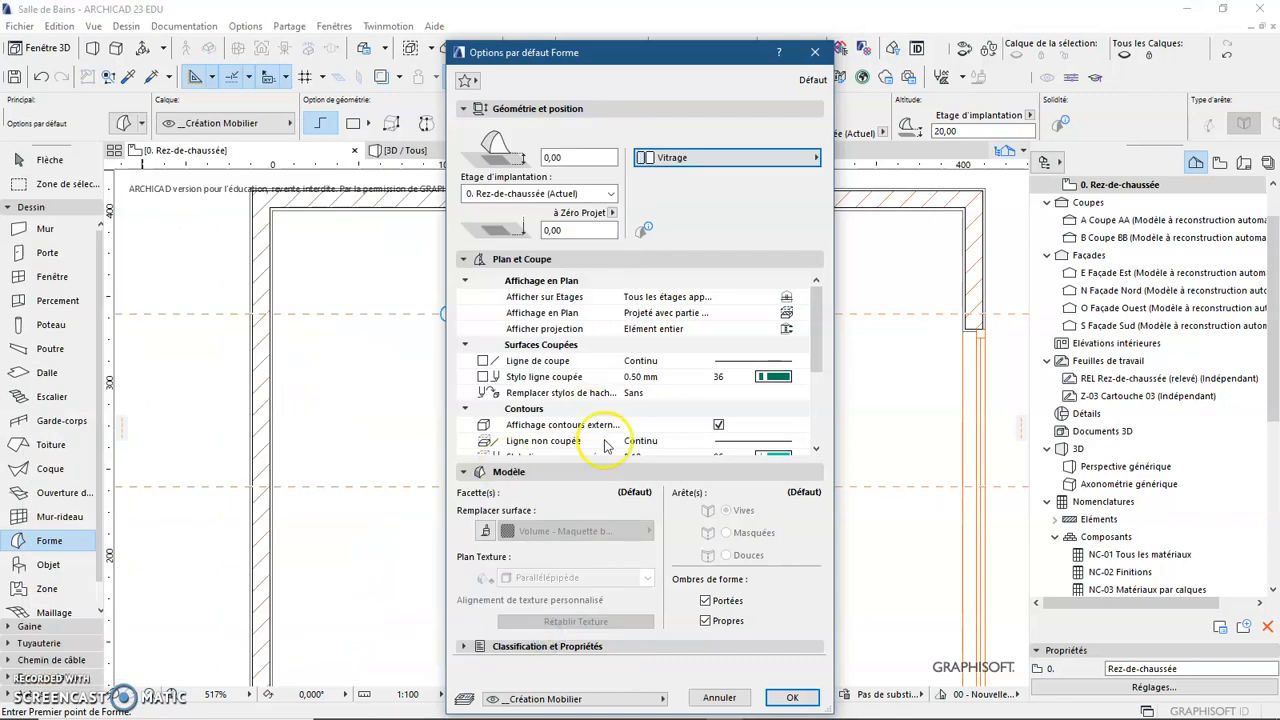
Assign the Forme defaults to the "Eq tech - App Sanitaire - Chauffage - Ventilation" layer and accept the settings.
{"action": "left_click", "coordinate": [596, 700]}
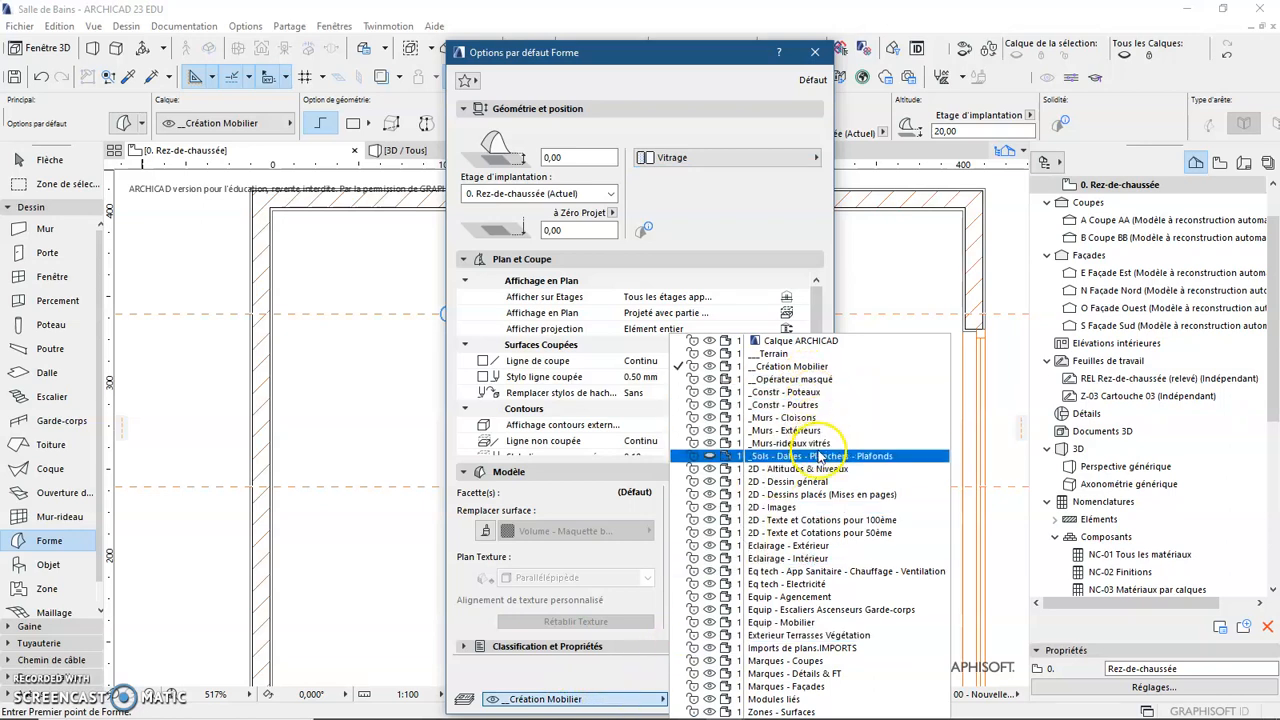
{"action": "left_click", "coordinate": [810, 571]}
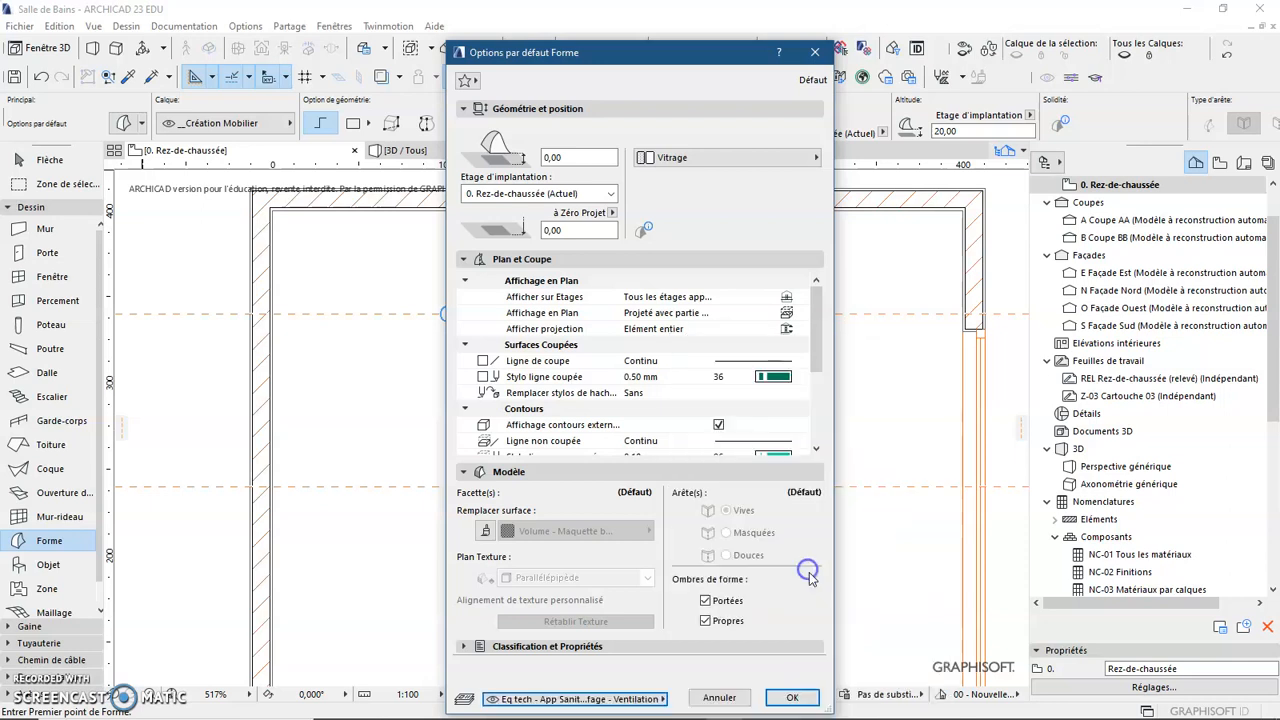
{"action": "left_click", "coordinate": [788, 694]}
Draw a 2 by 5 box-shaped Forme outward from the cabinet's rear corner at the wall, extruded 190.
{"action": "scroll", "coordinate": [445, 215], "scroll_direction": "up", "scroll_amount": 3}
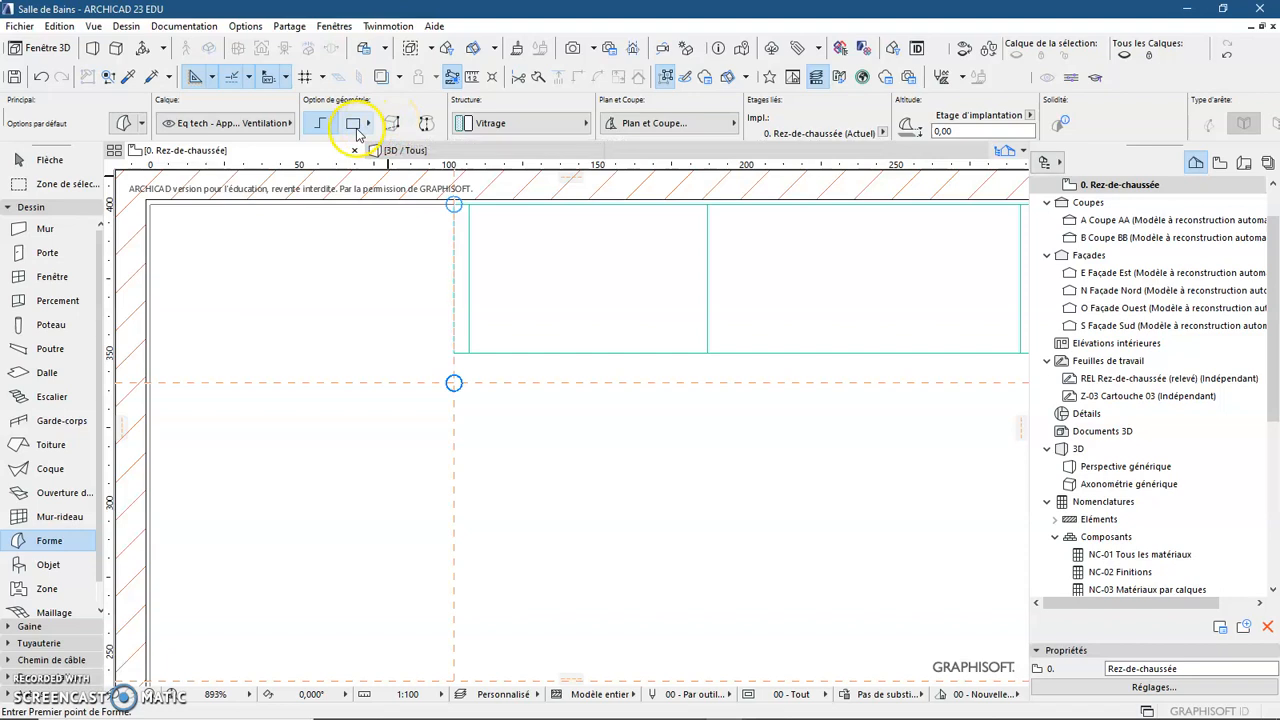
{"action": "left_click", "coordinate": [390, 124]}
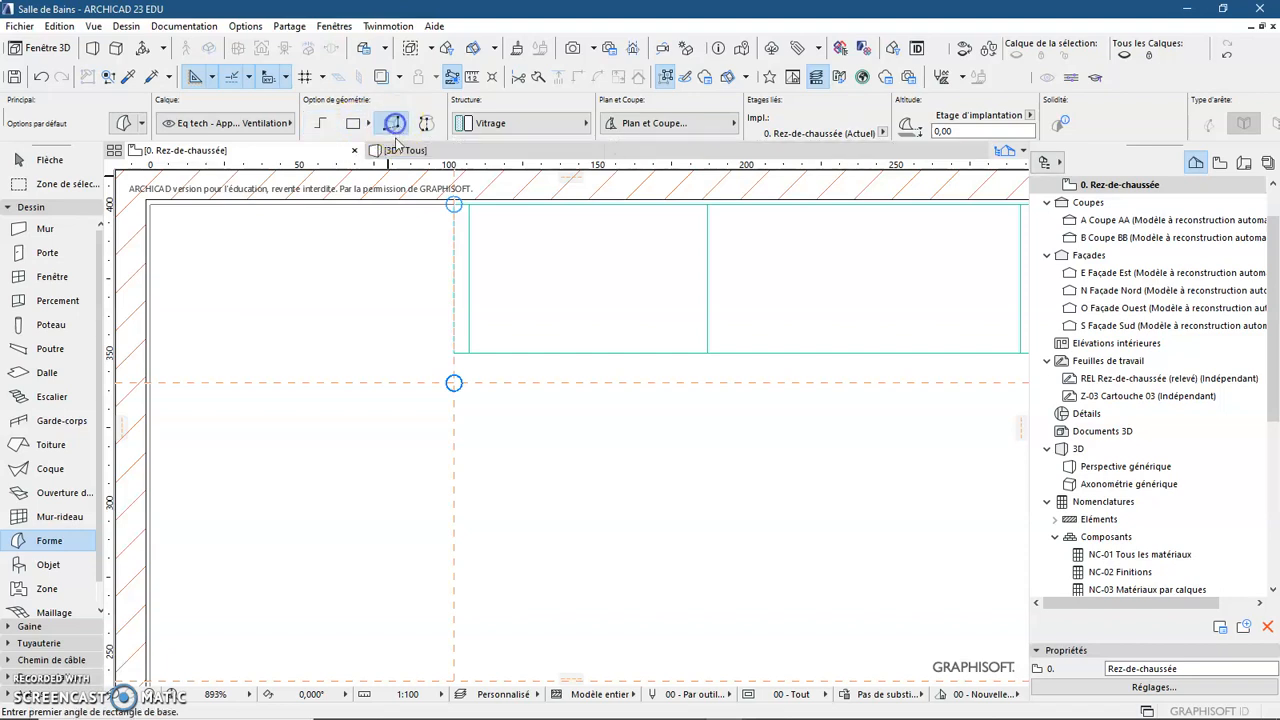
{"action": "scroll", "coordinate": [300, 270], "scroll_direction": "up", "scroll_amount": 5}
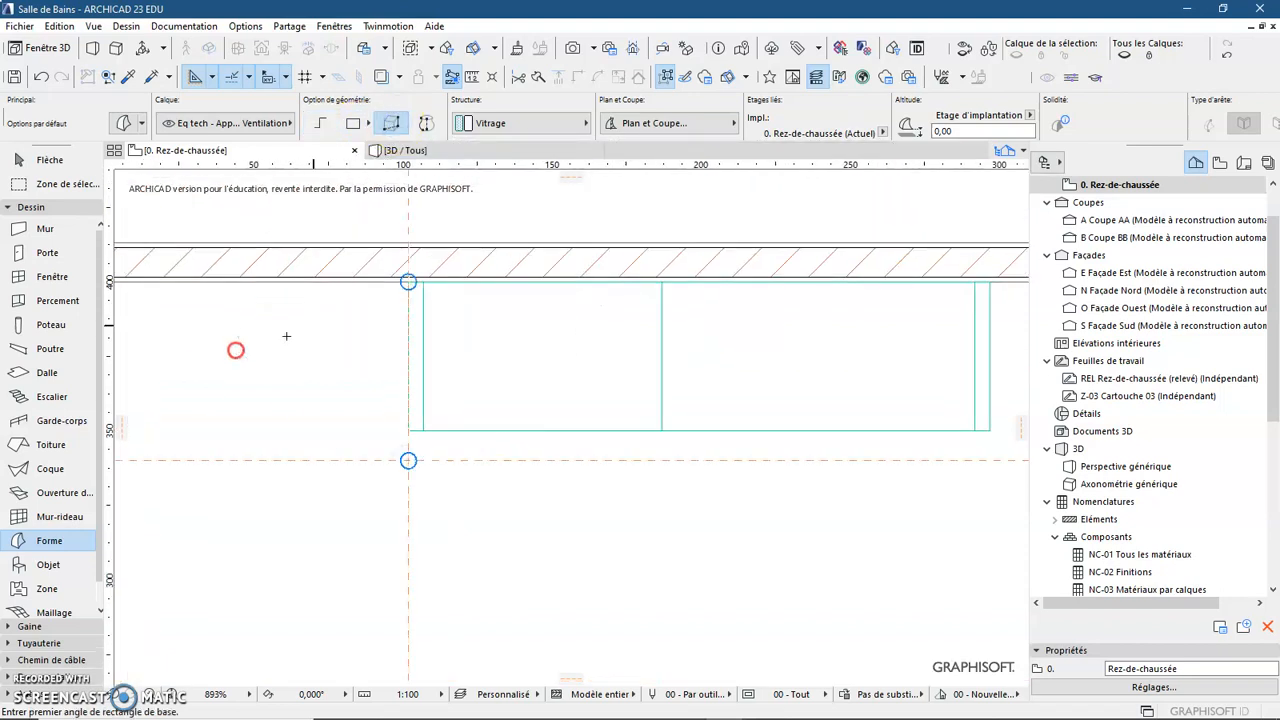
{"action": "scroll", "coordinate": [400, 285], "scroll_direction": "up", "scroll_amount": 3}
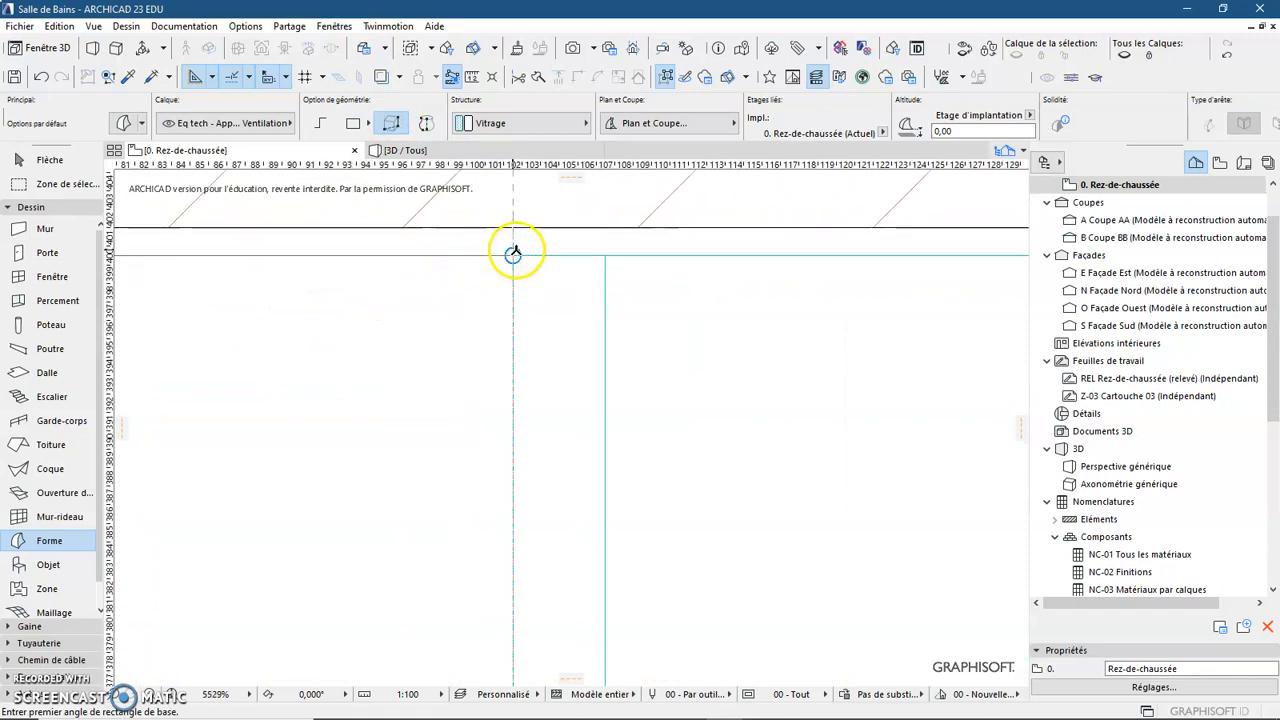
{"action": "left_click", "coordinate": [512, 255]}
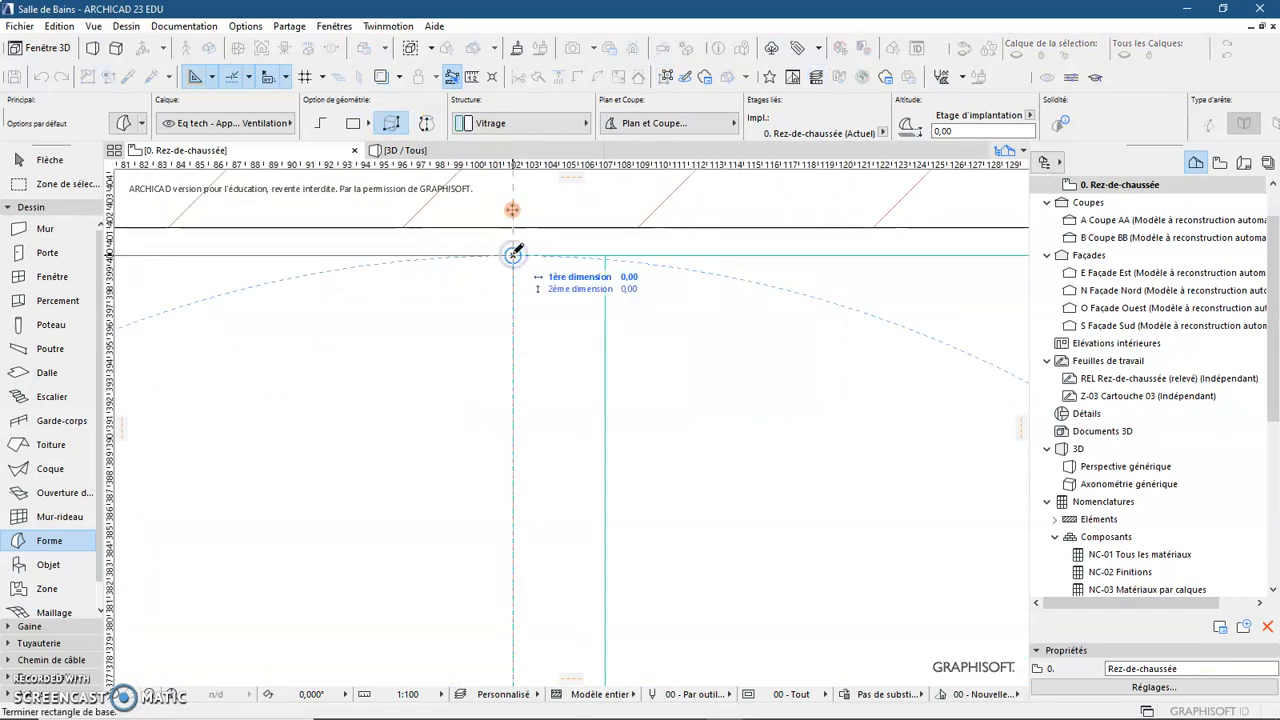
{"action": "scroll", "coordinate": [513, 250], "scroll_direction": "down", "scroll_amount": 6}
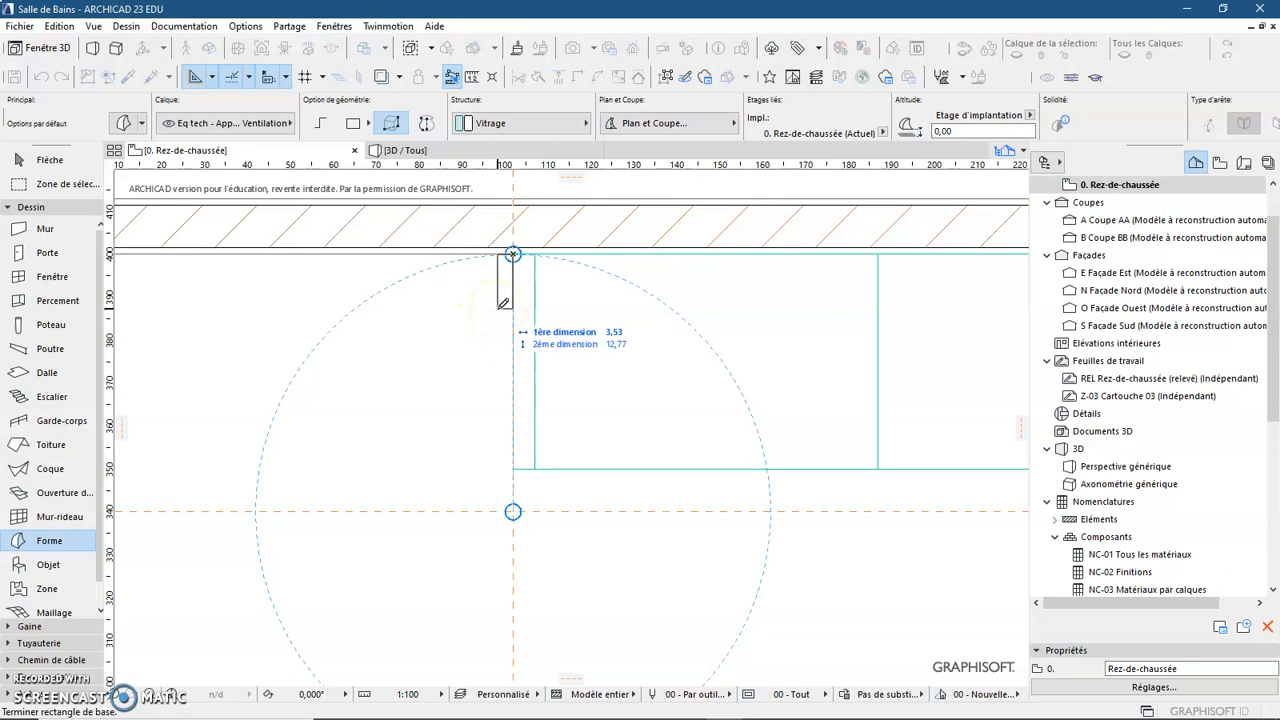
{"action": "type", "text": "2"}
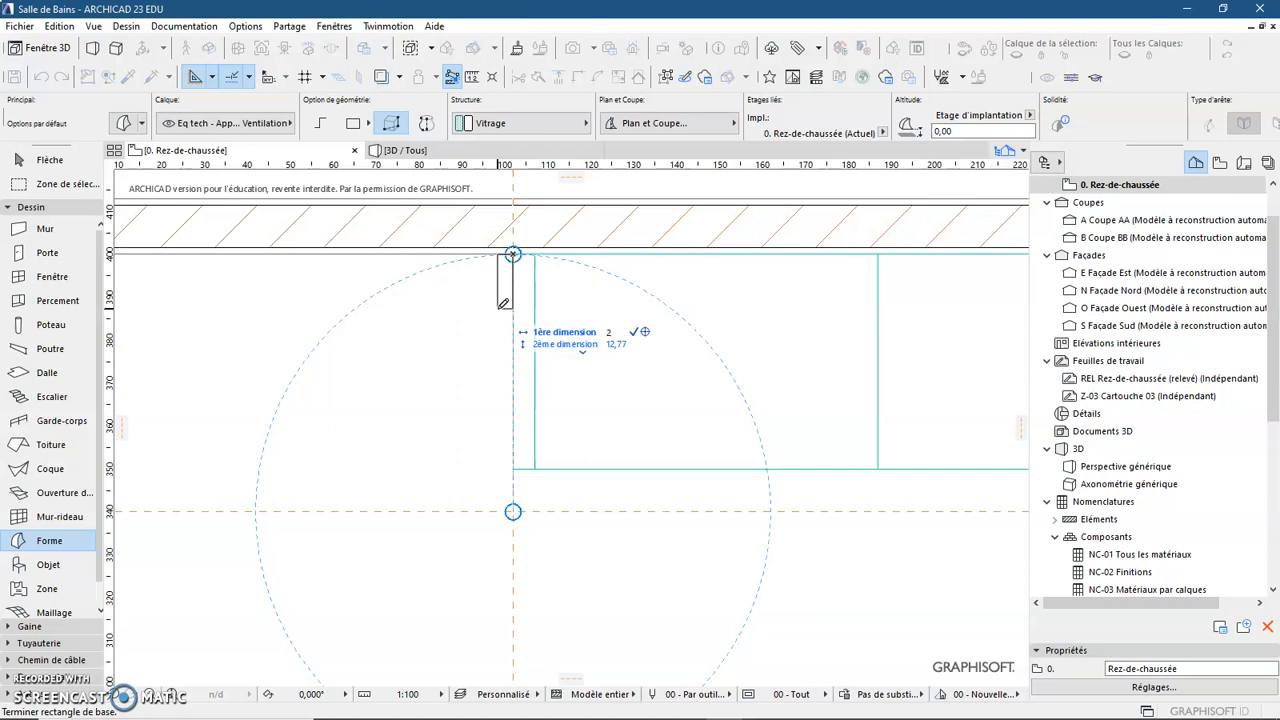
{"action": "key", "text": "Tab"}
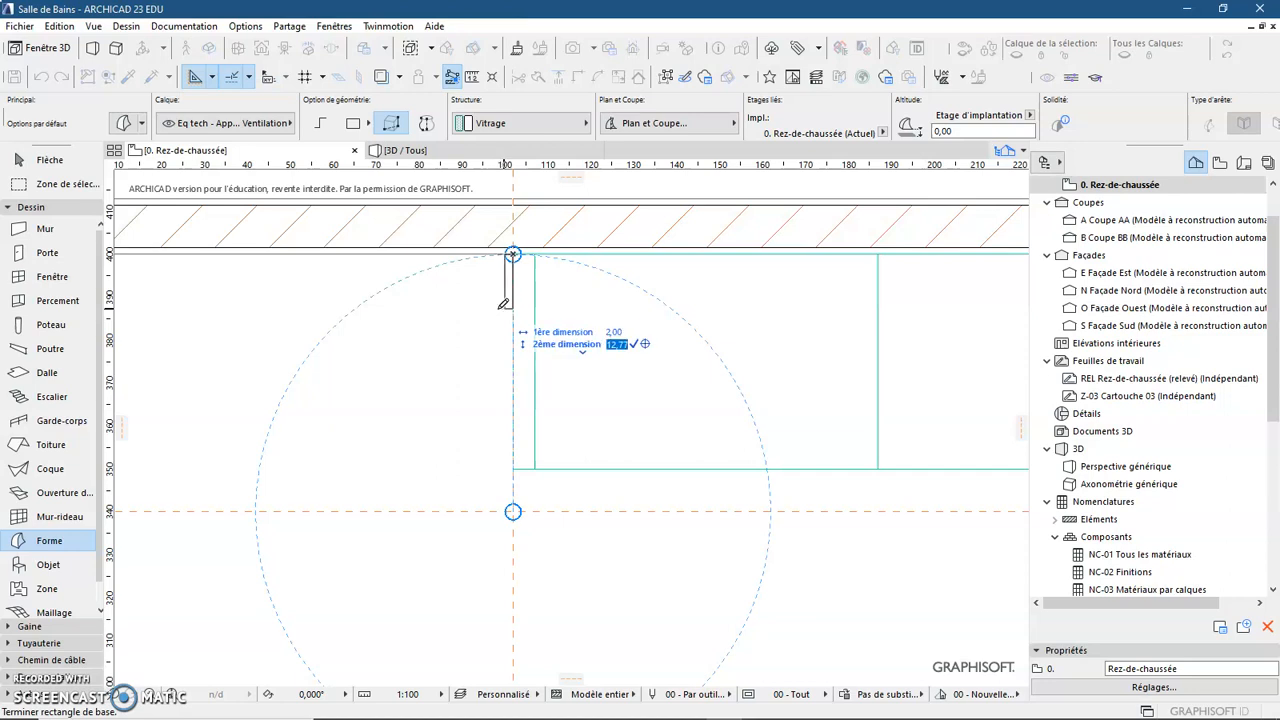
{"action": "left_click", "coordinate": [507, 280]}
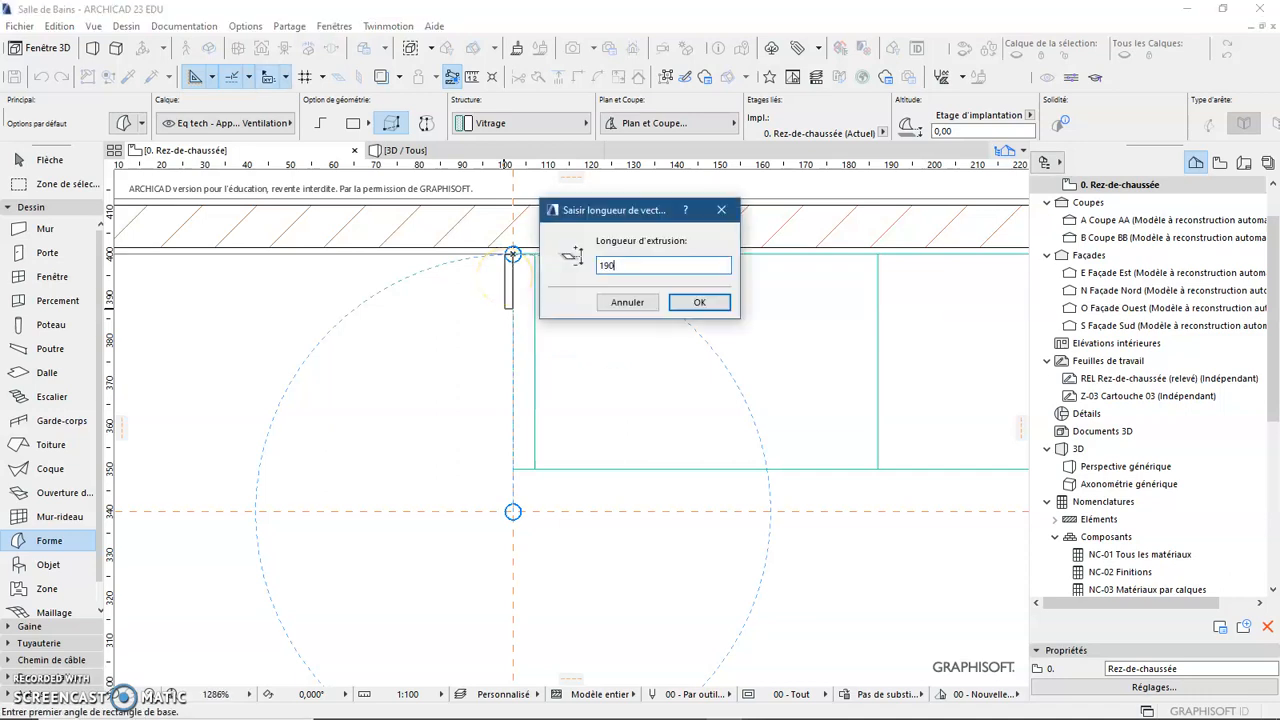
{"action": "type", "text": "190,00"}
{"action": "key", "text": "Return"}
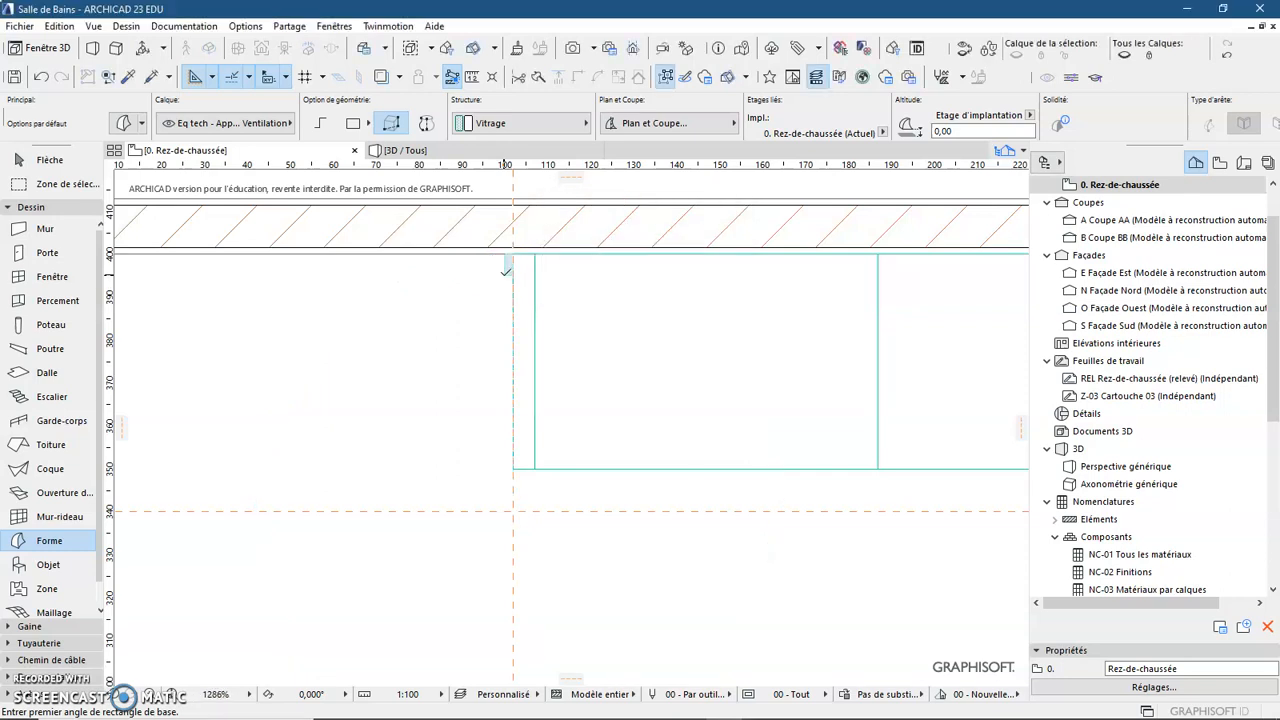
Draw a second Forme box of 2 by 55 from the first one's front corner to the horizontal guide line, extruded 190.
{"action": "scroll", "coordinate": [518, 292], "scroll_direction": "up", "scroll_amount": 2}
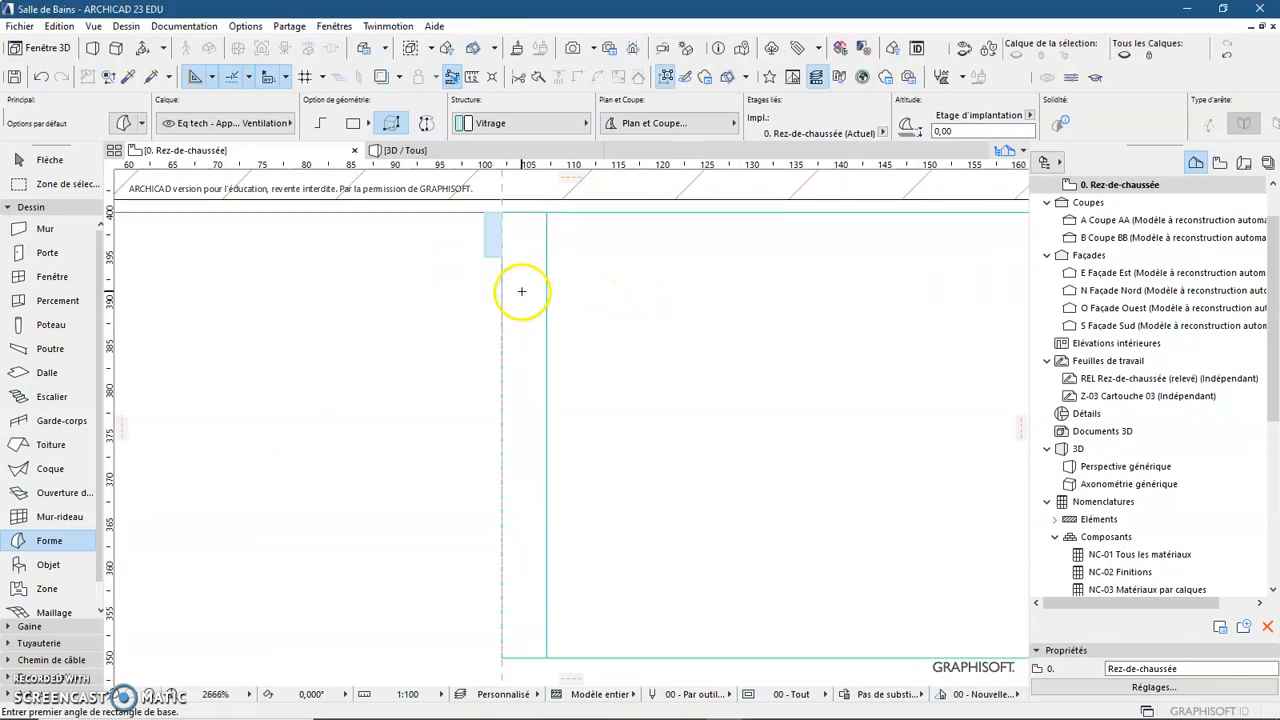
{"action": "scroll", "coordinate": [503, 268], "scroll_direction": "up", "scroll_amount": 3}
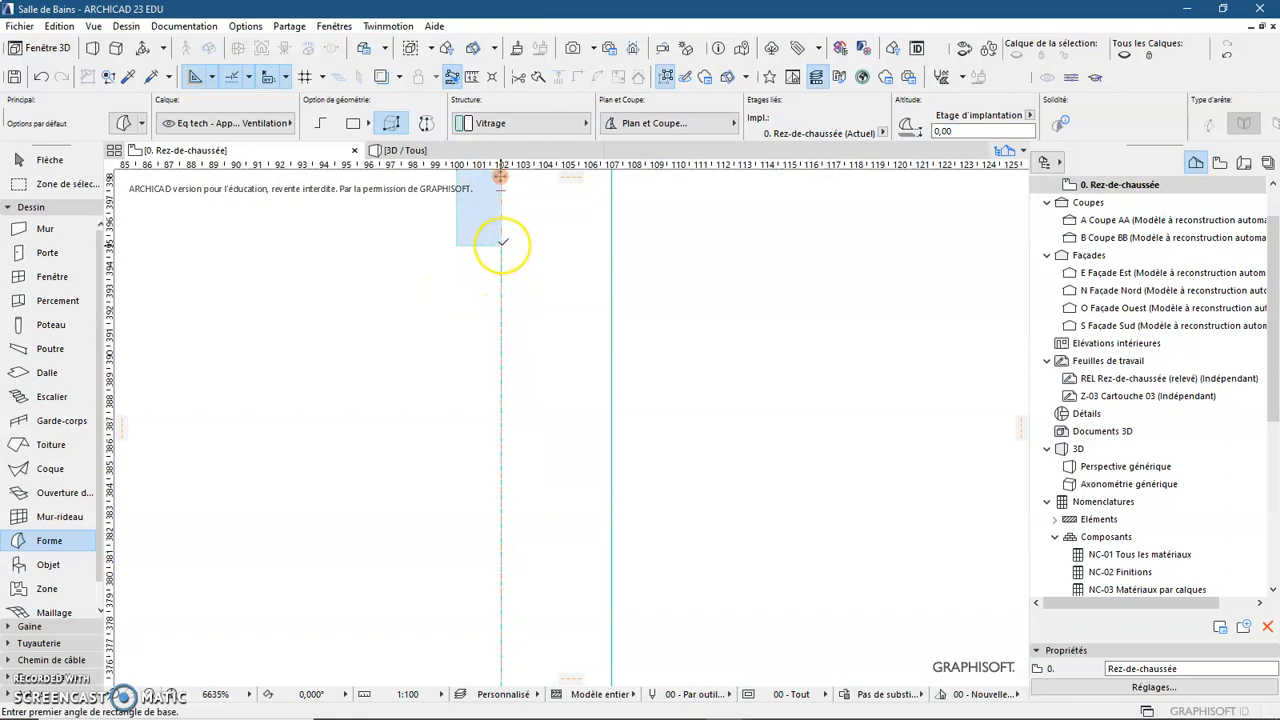
{"action": "left_click", "coordinate": [501, 245]}
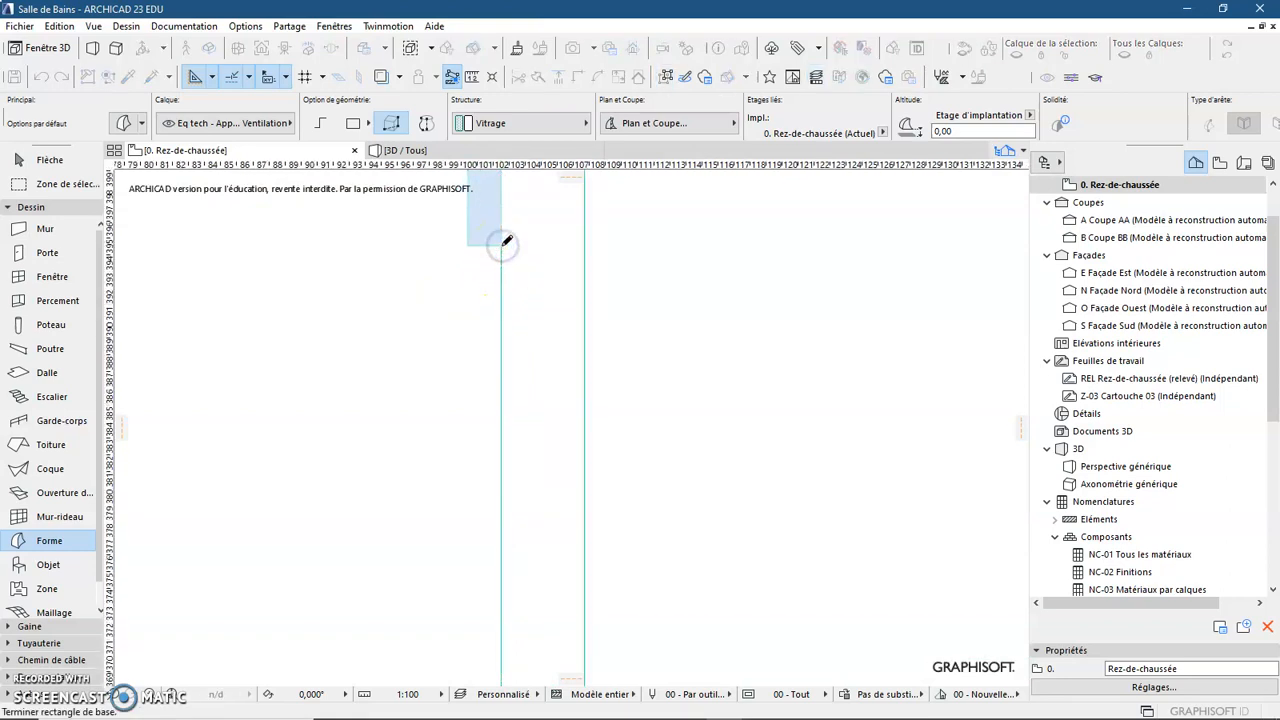
{"action": "scroll", "coordinate": [501, 240], "scroll_direction": "down", "scroll_amount": 4}
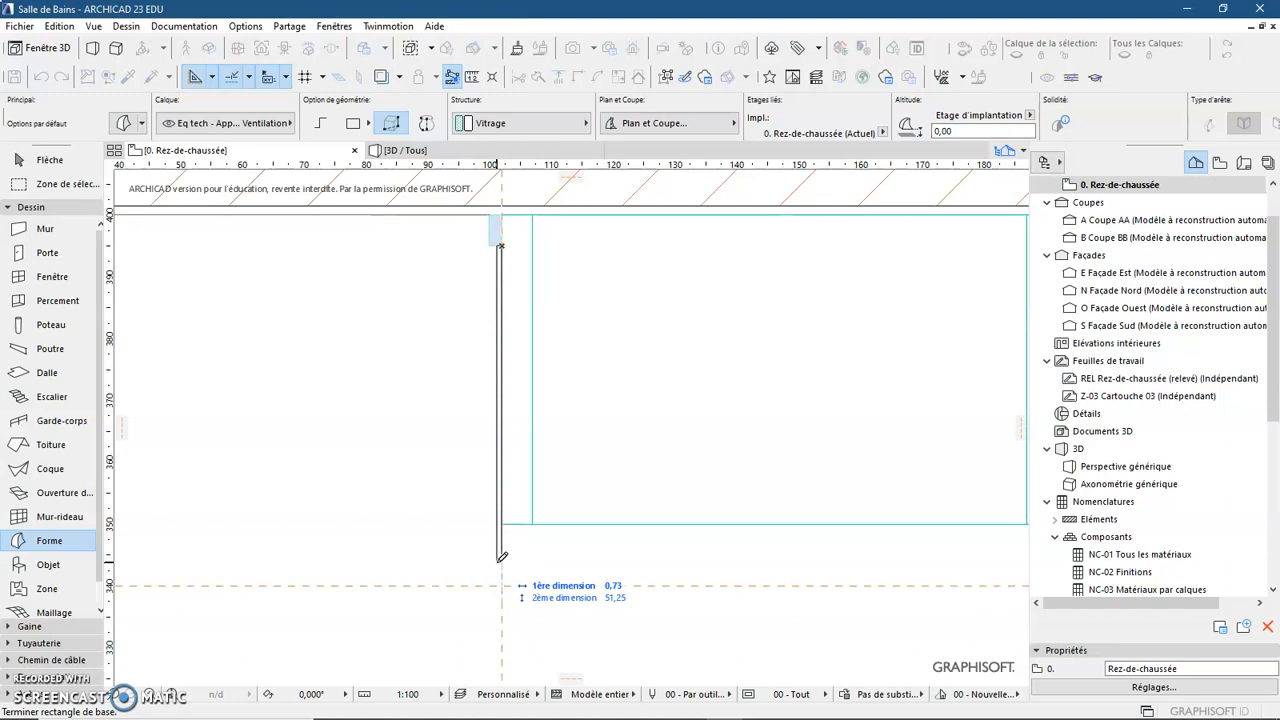
{"action": "type", "text": "2"}
{"action": "key", "text": "Tab"}
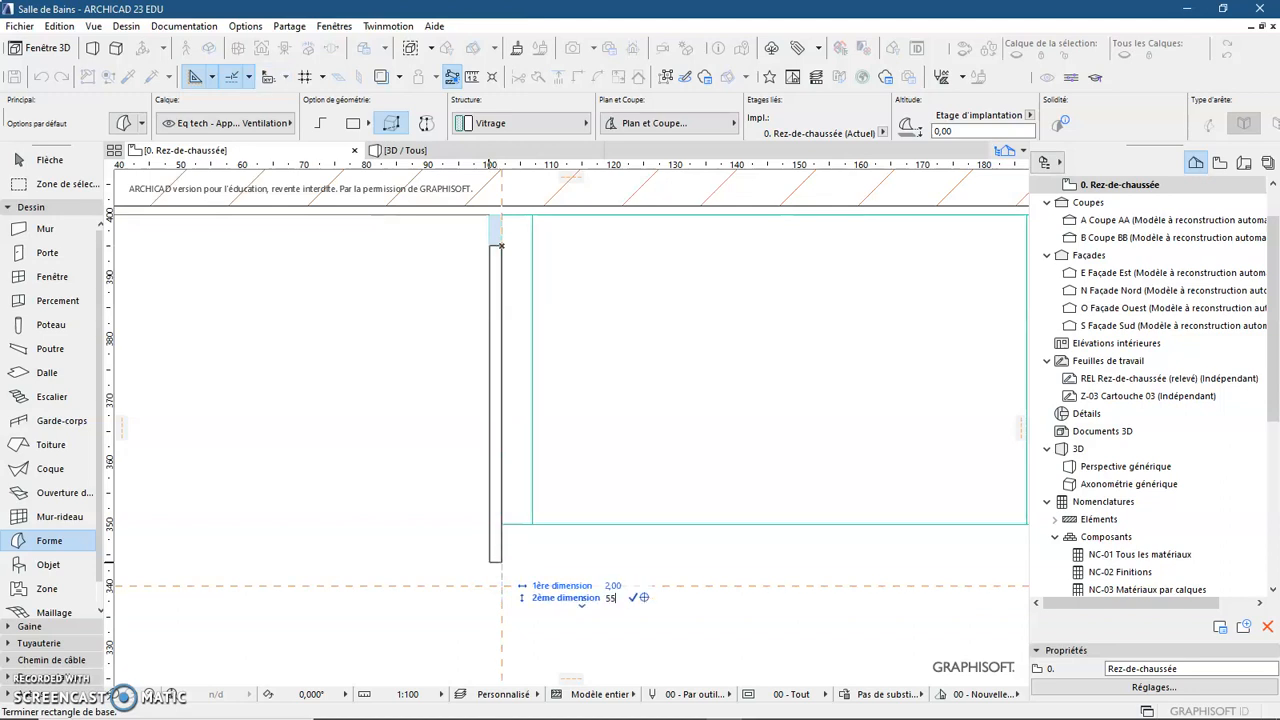
{"action": "left_click", "coordinate": [492, 588]}
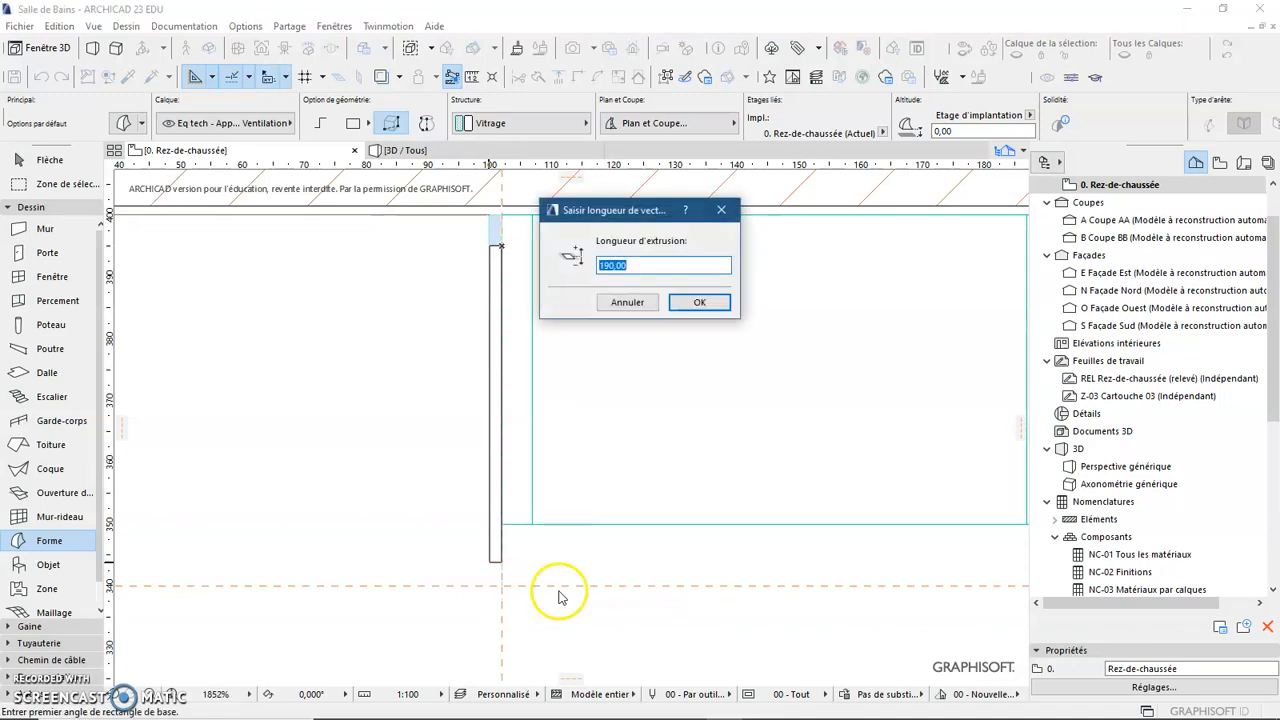
{"action": "left_click", "coordinate": [709, 303]}
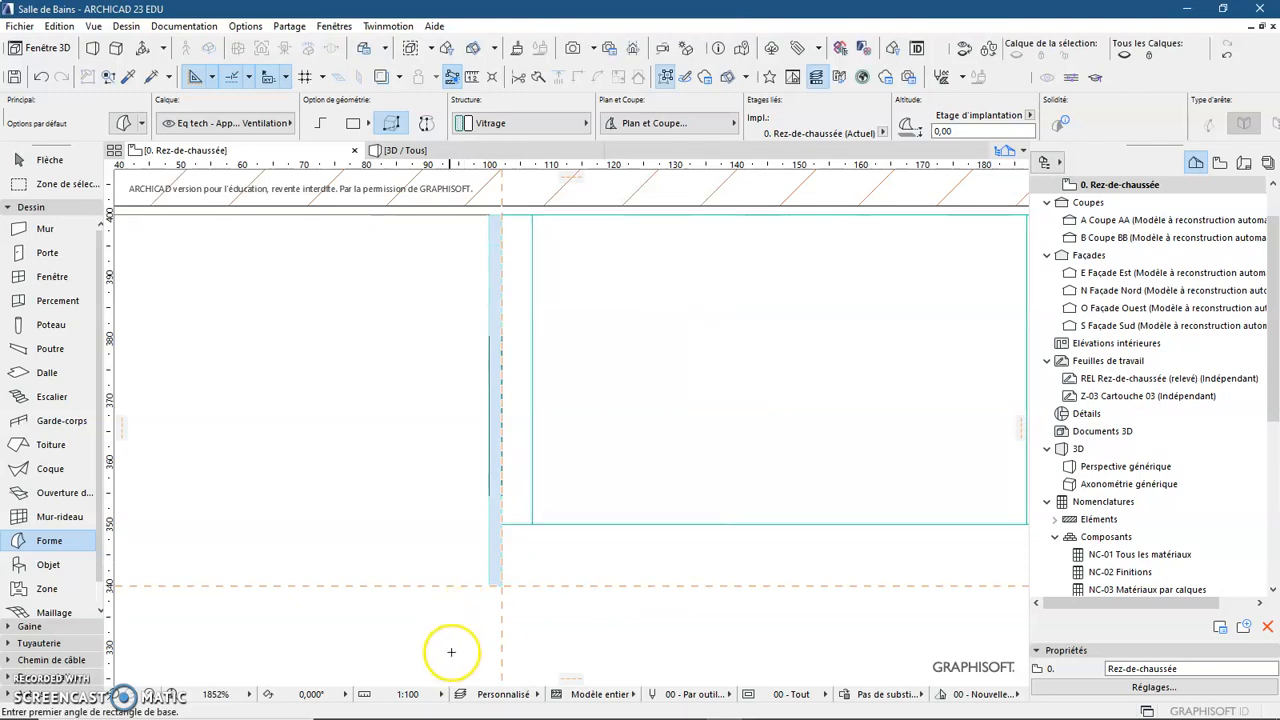
{"action": "middle_click_drag", "start_coordinate": [455, 647], "coordinate": [474, 426]}
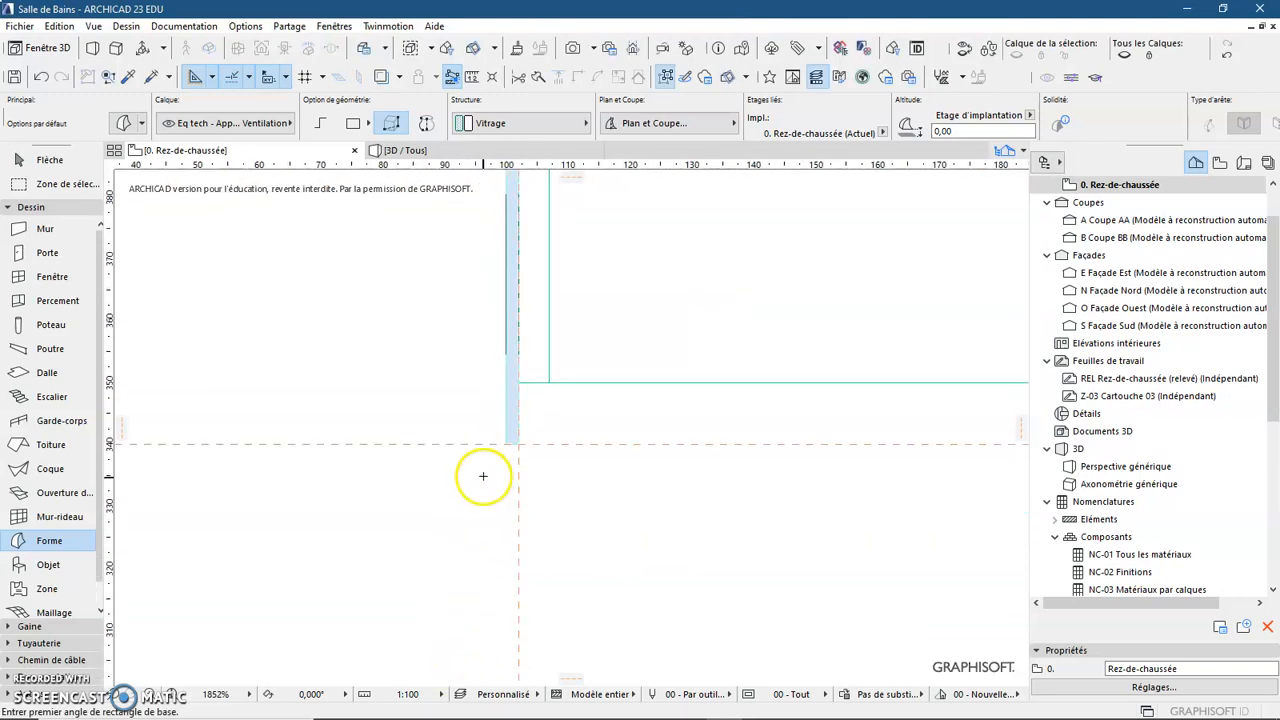
Draw a 5 by 2 Forme box where the wall's inner face meets the lower horizontal guide line, extruded 190.
{"action": "scroll", "coordinate": [492, 438], "scroll_direction": "up", "scroll_amount": 3}
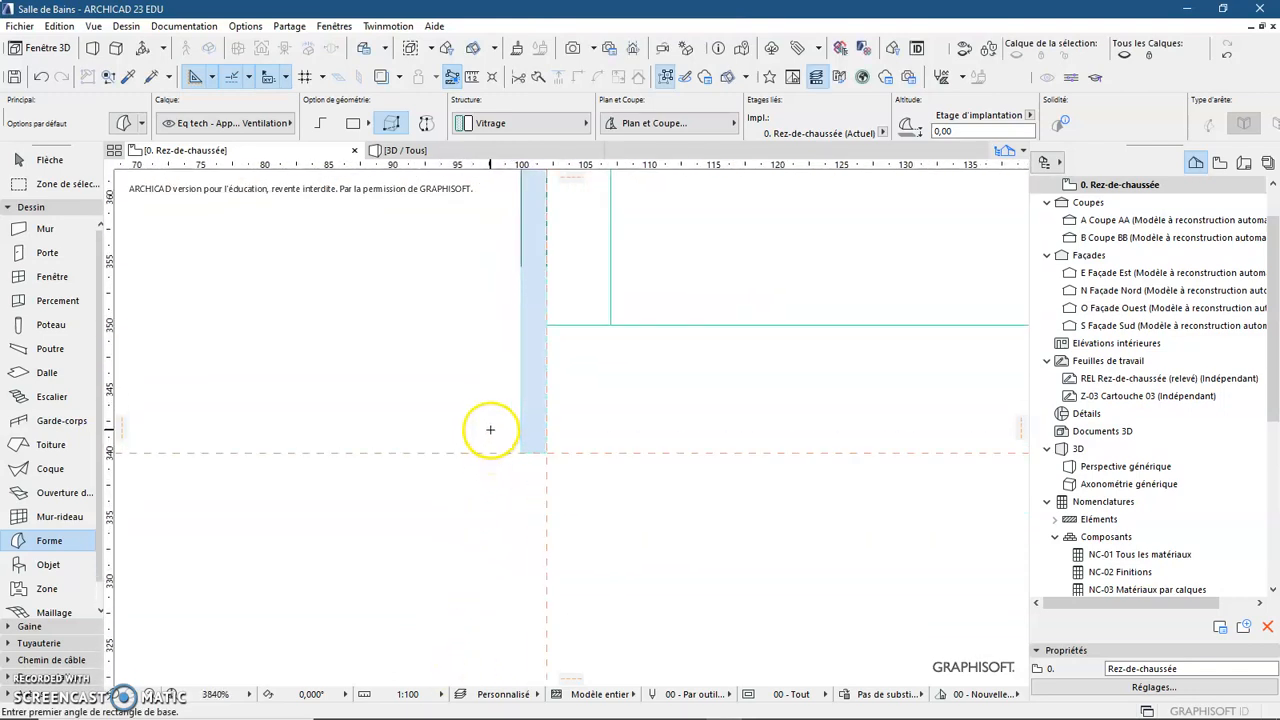
{"action": "scroll", "coordinate": [492, 428], "scroll_direction": "down", "scroll_amount": 1}
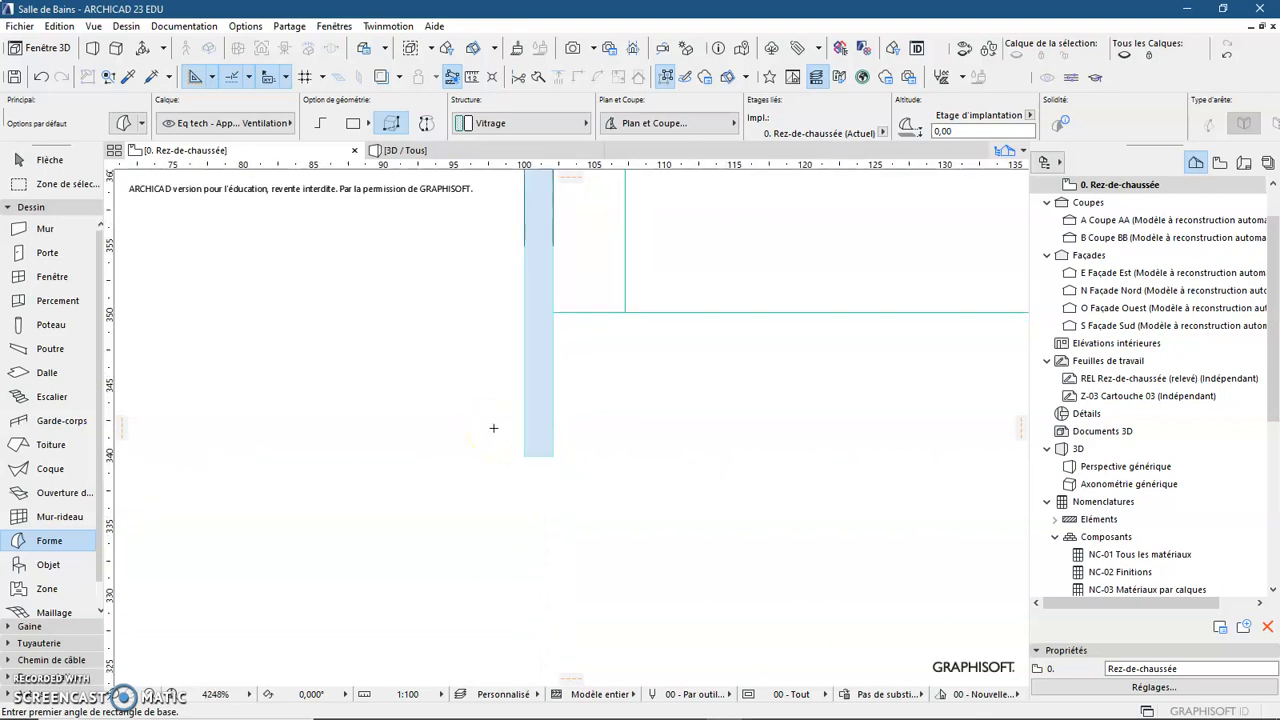
{"action": "scroll", "coordinate": [480, 510], "scroll_direction": "down", "scroll_amount": 6}
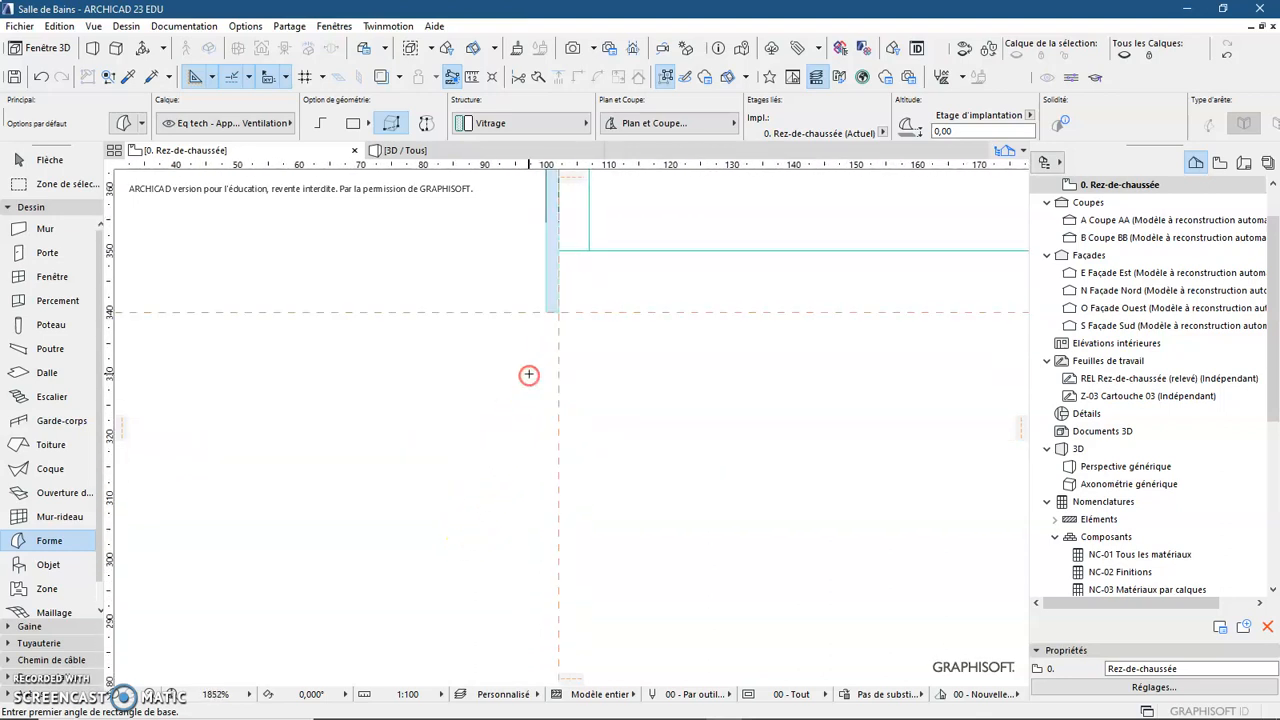
{"action": "middle_click_drag", "start_coordinate": [507, 510], "coordinate": [549, 354]}
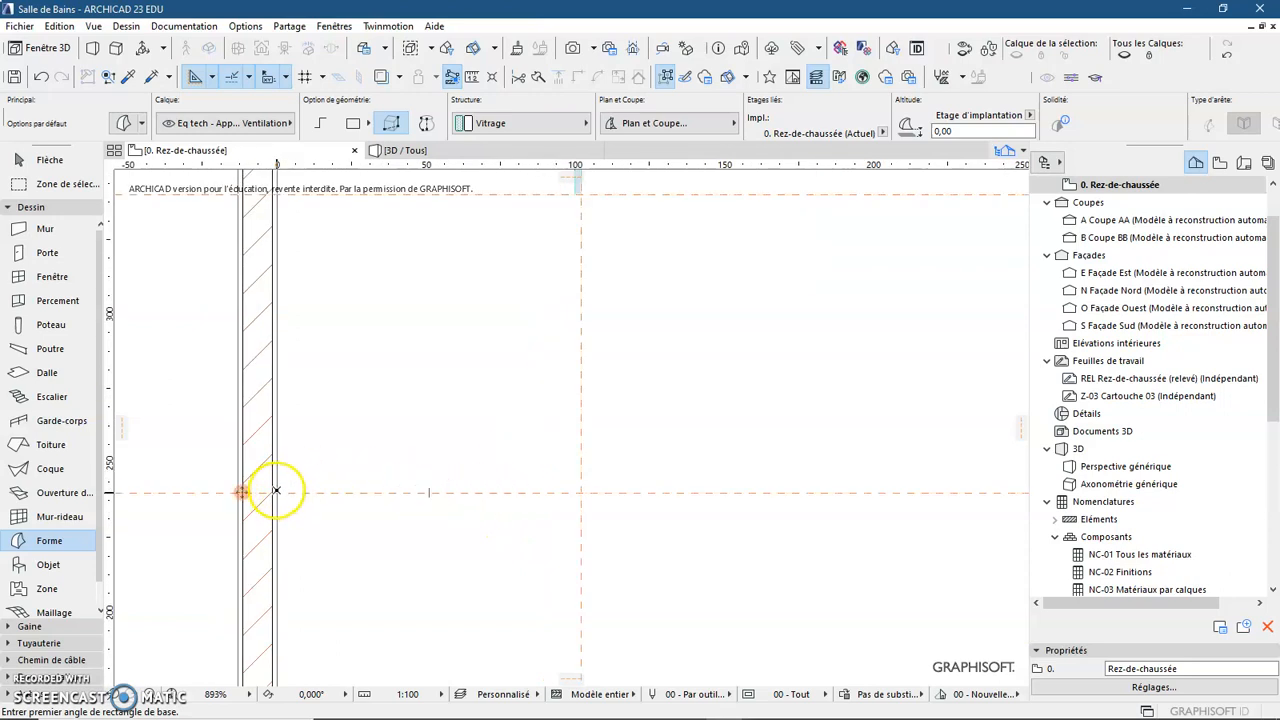
{"action": "scroll", "coordinate": [276, 492], "scroll_direction": "up", "scroll_amount": 3}
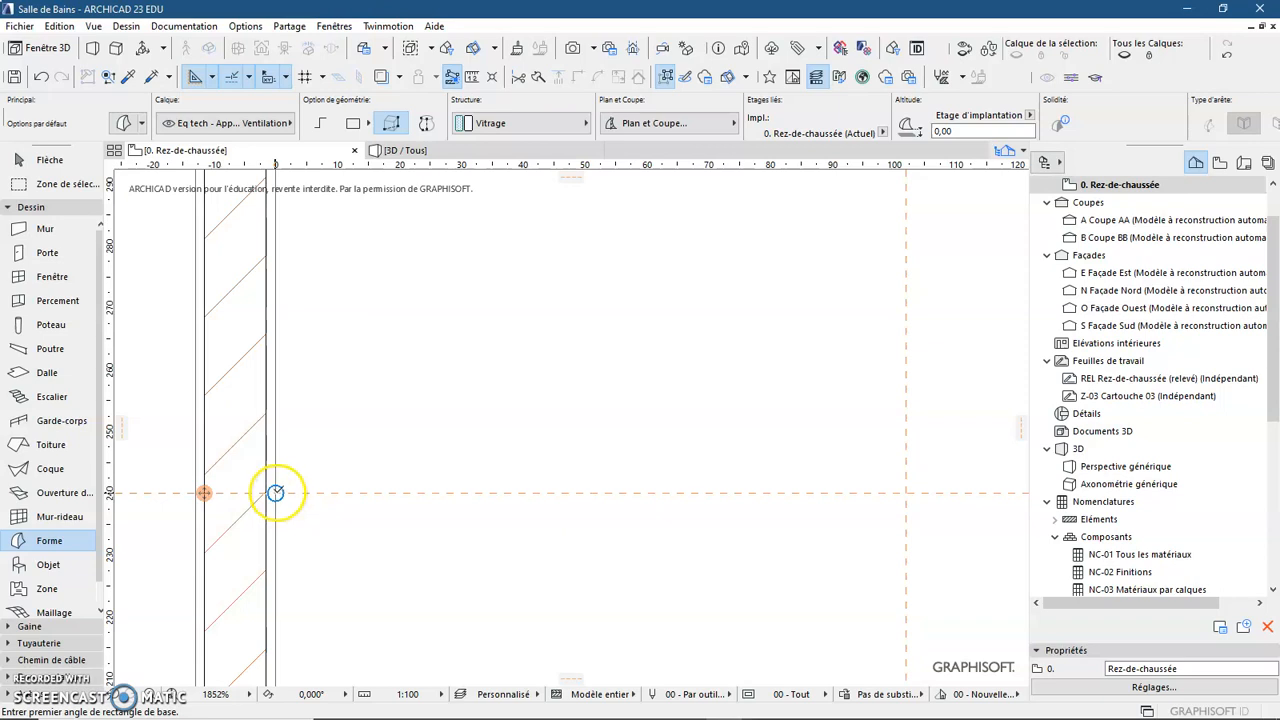
{"action": "left_click", "coordinate": [276, 492]}
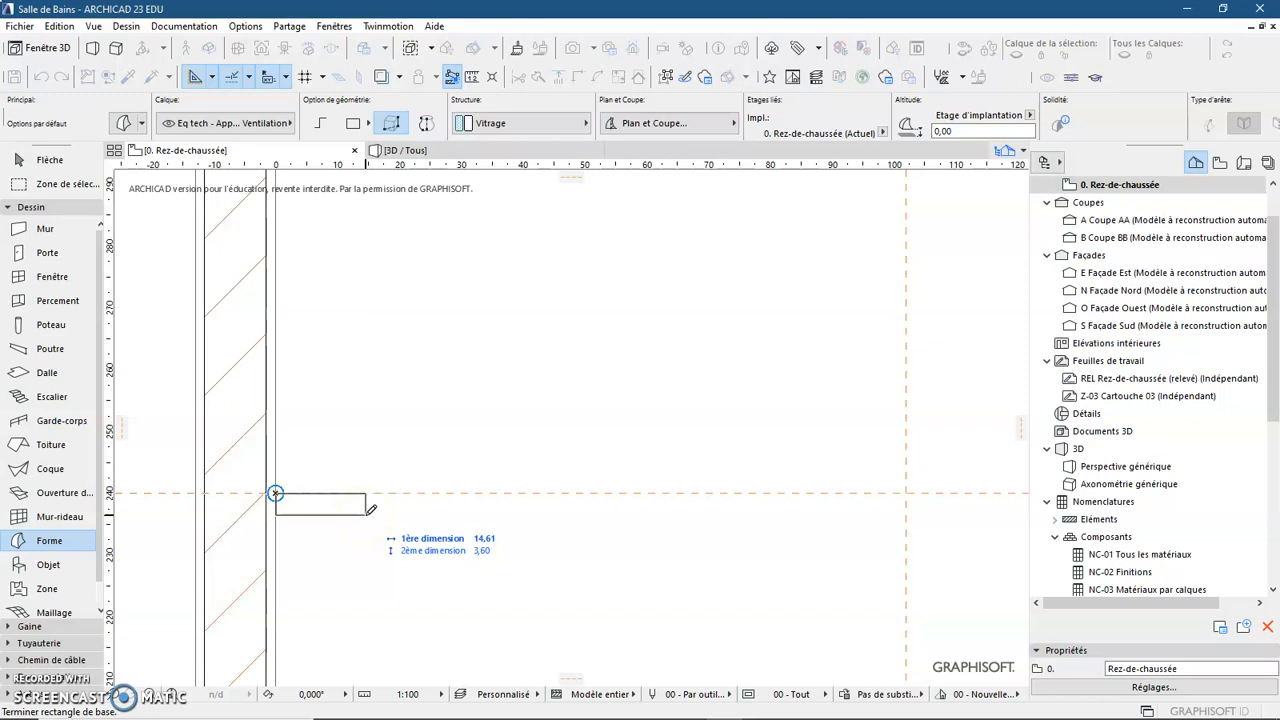
{"action": "type", "text": "5"}
{"action": "key", "text": "Tab"}
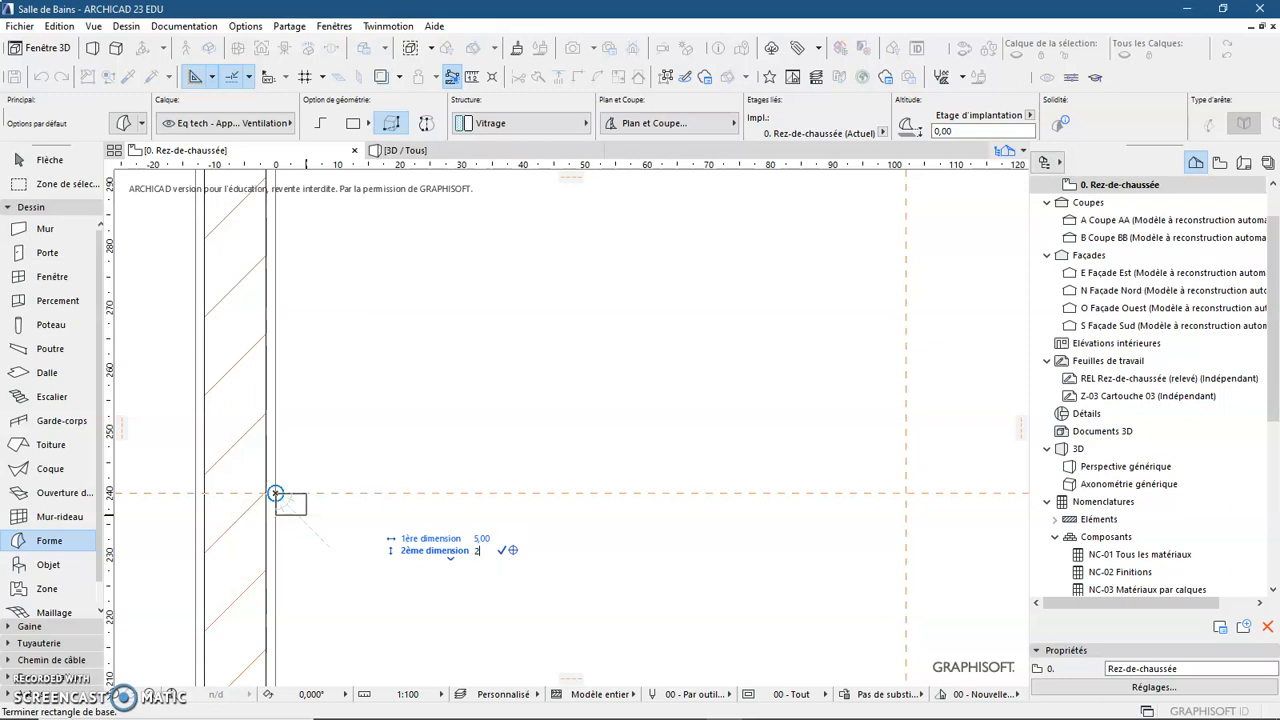
{"action": "key", "text": "Return"}
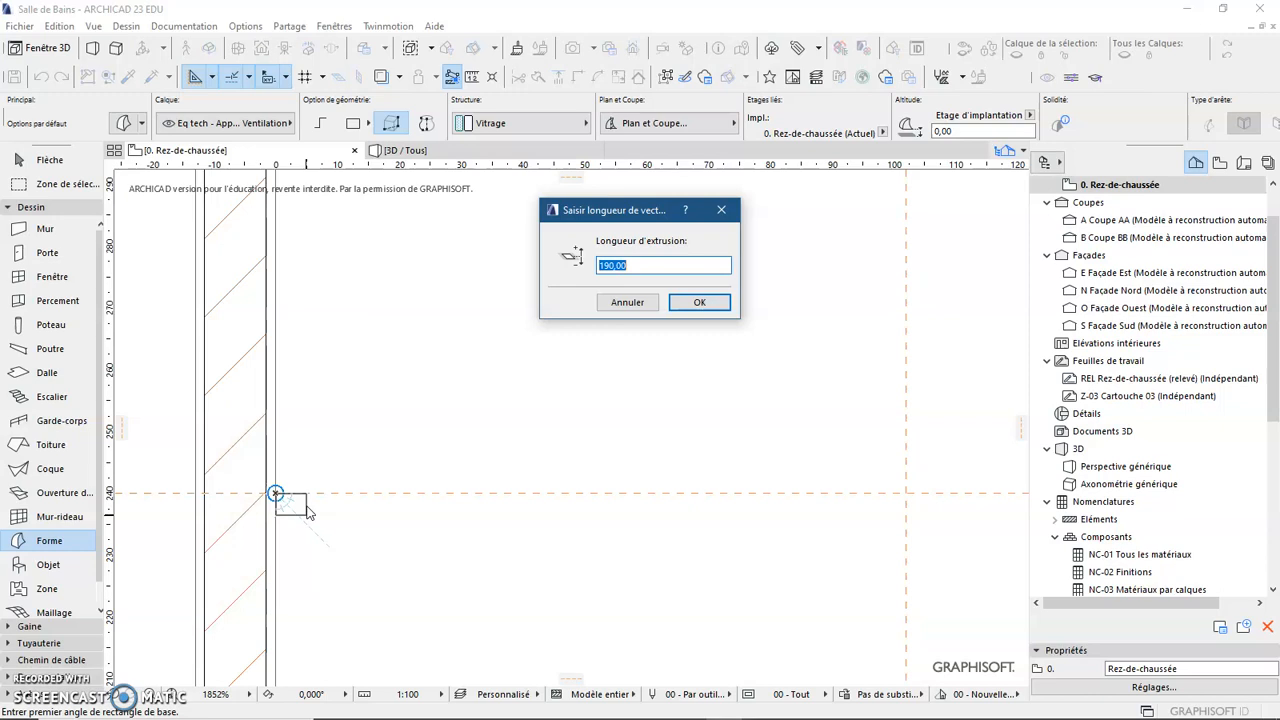
{"action": "key", "text": "Return"}
Draw a 90 by 2 Forme box along the guide line from the small wall-side box's corner, extruded 190.
{"action": "scroll", "coordinate": [318, 519], "scroll_direction": "up", "scroll_amount": 3}
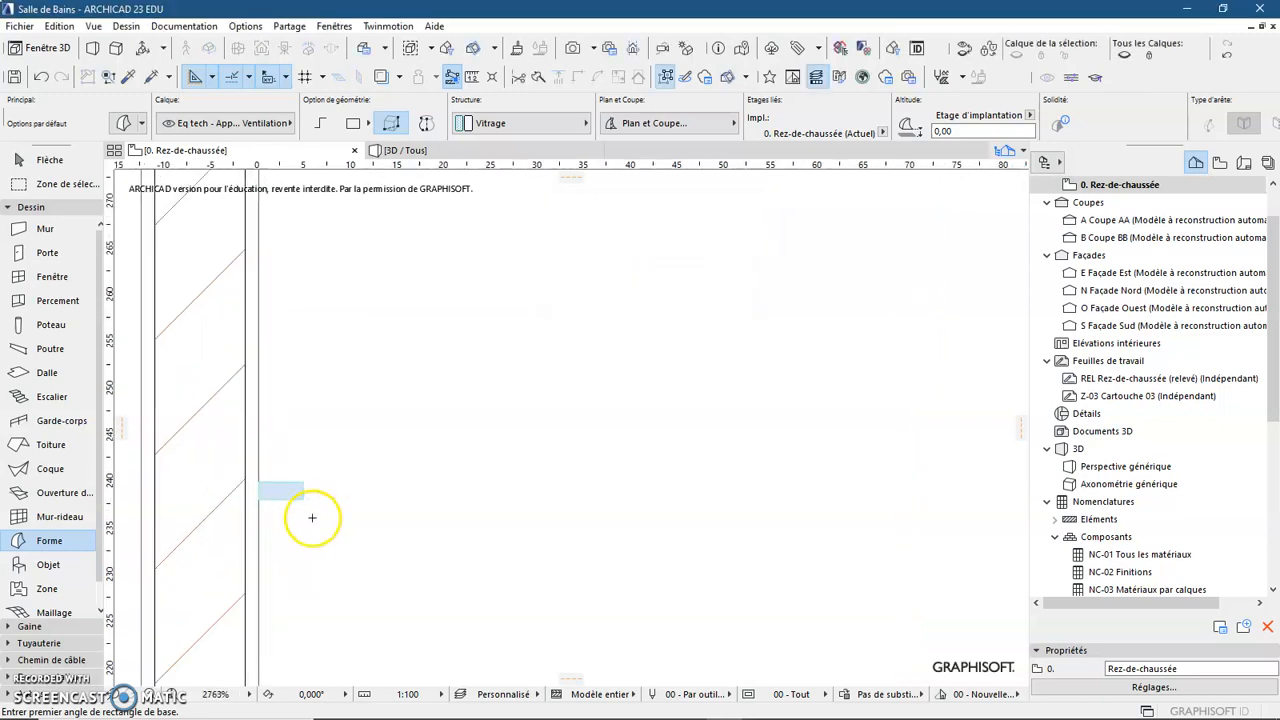
{"action": "left_click", "coordinate": [300, 491]}
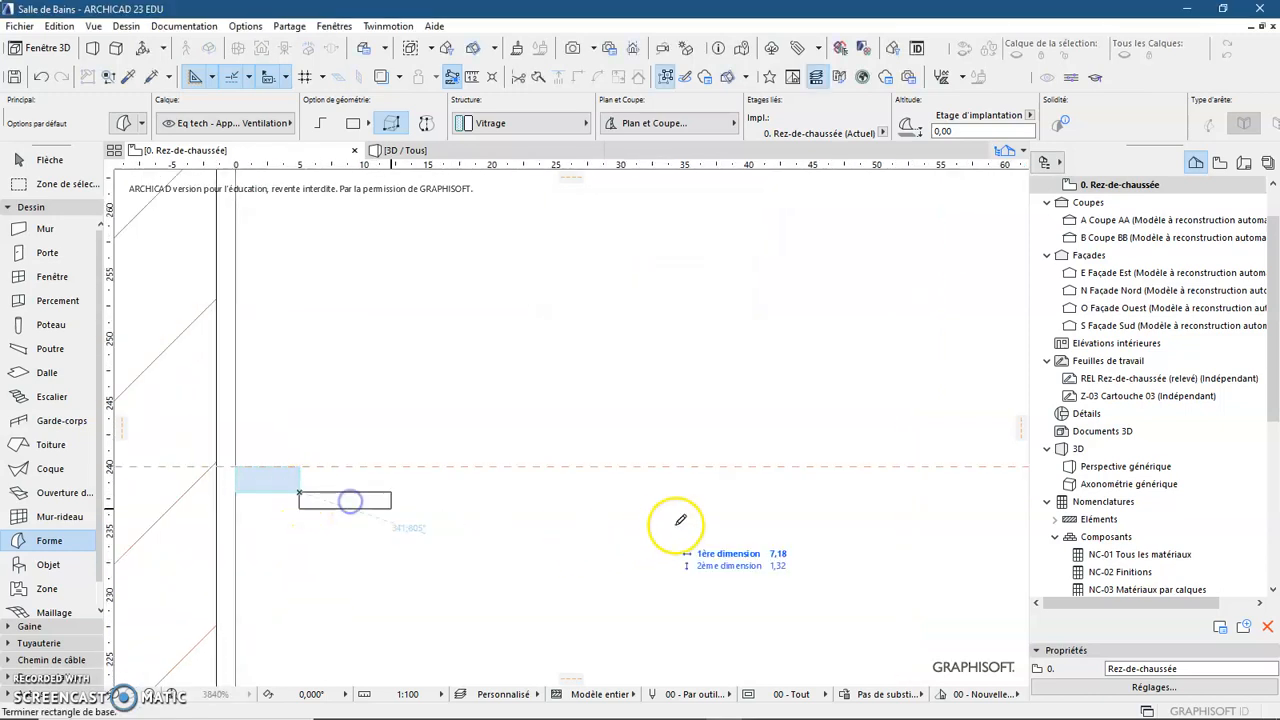
{"action": "scroll", "coordinate": [757, 490], "scroll_direction": "down", "scroll_amount": 2}
{"action": "middle_click_drag", "start_coordinate": [782, 495], "coordinate": [357, 514]}
{"action": "scroll", "coordinate": [355, 514], "scroll_direction": "down", "scroll_amount": 2}
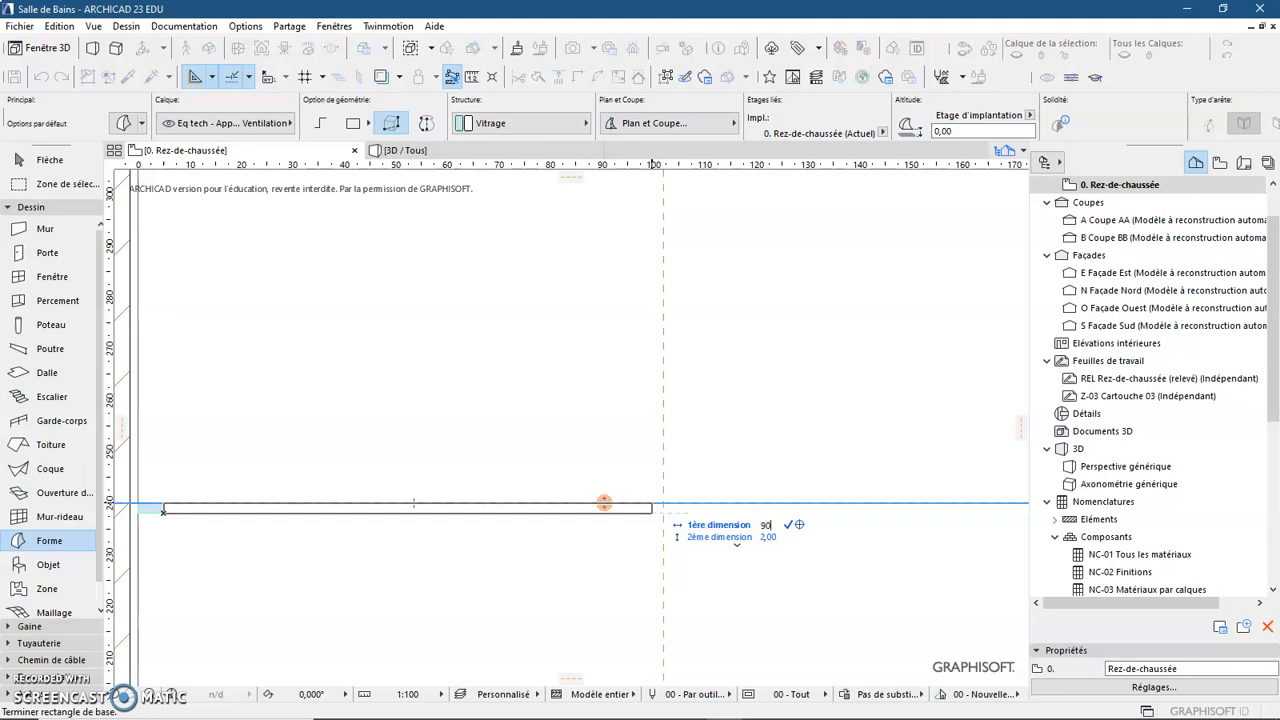
{"action": "key", "text": "Return"}
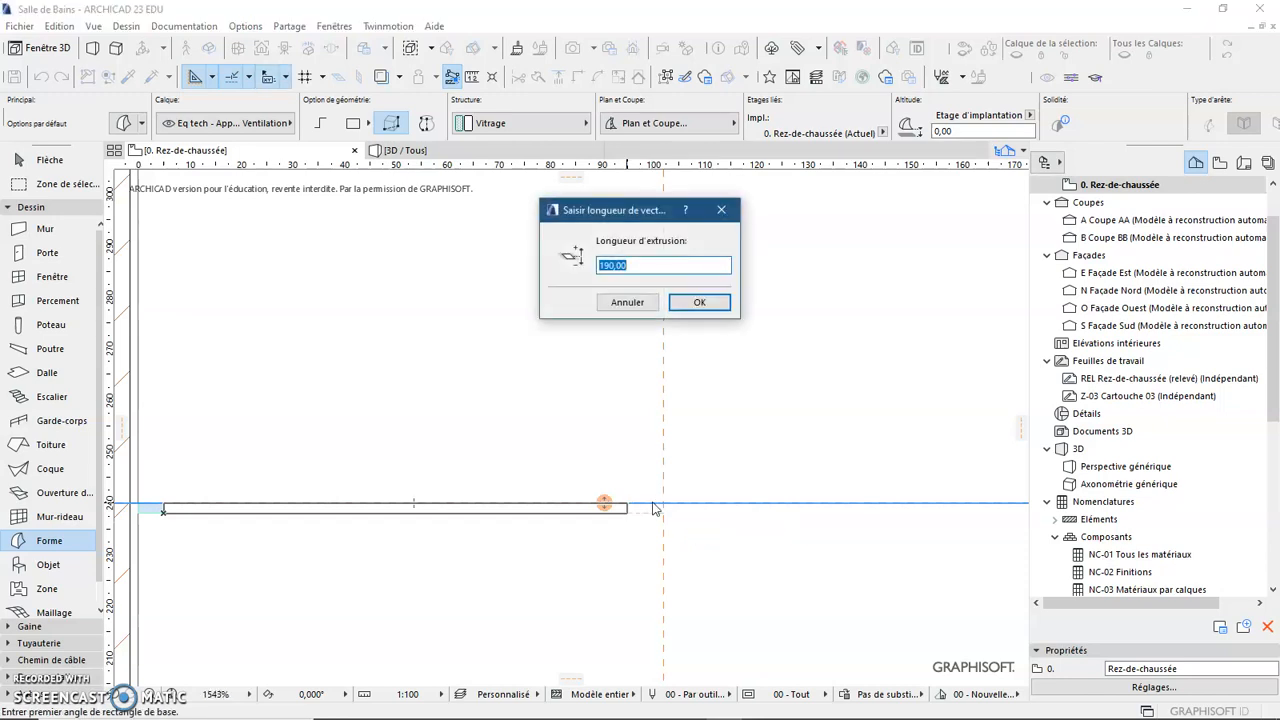
{"action": "key", "text": "Return"}
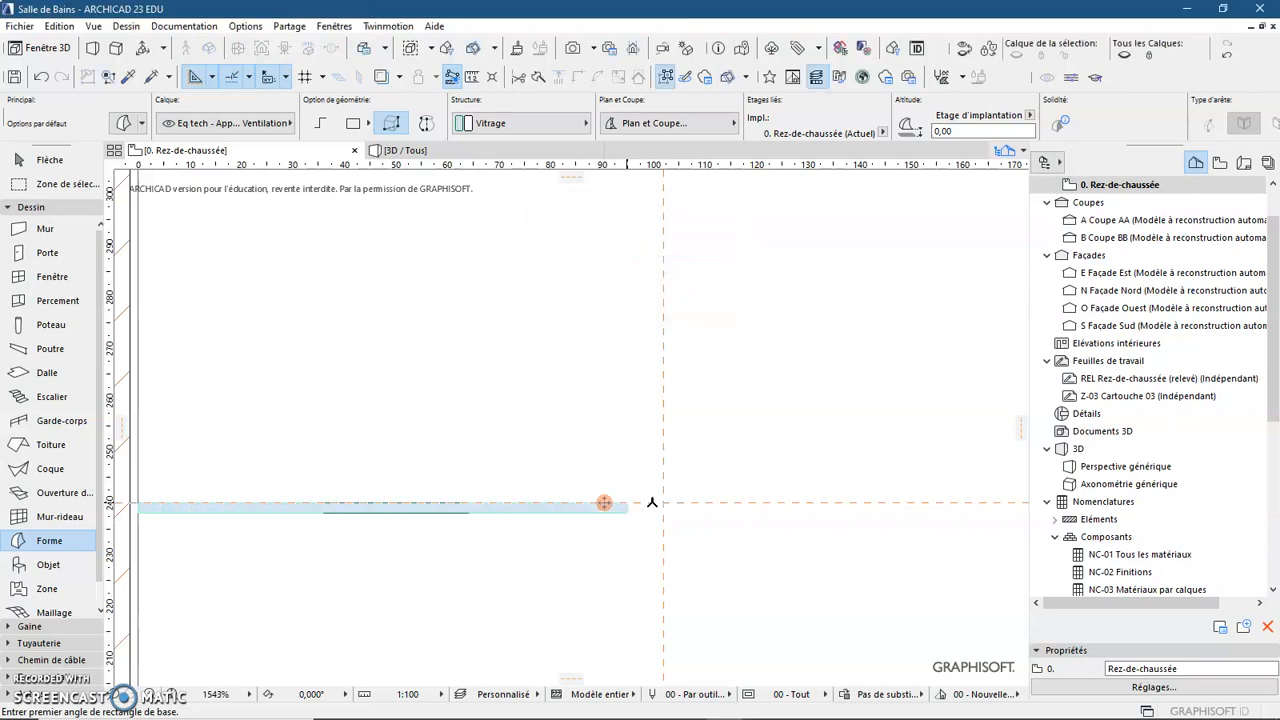
Draw a 7 by 2 Forme box from the 90-long box's end to the guide line intersection, extruded 190.
{"action": "scroll", "coordinate": [626, 520], "scroll_direction": "up", "scroll_amount": 5}
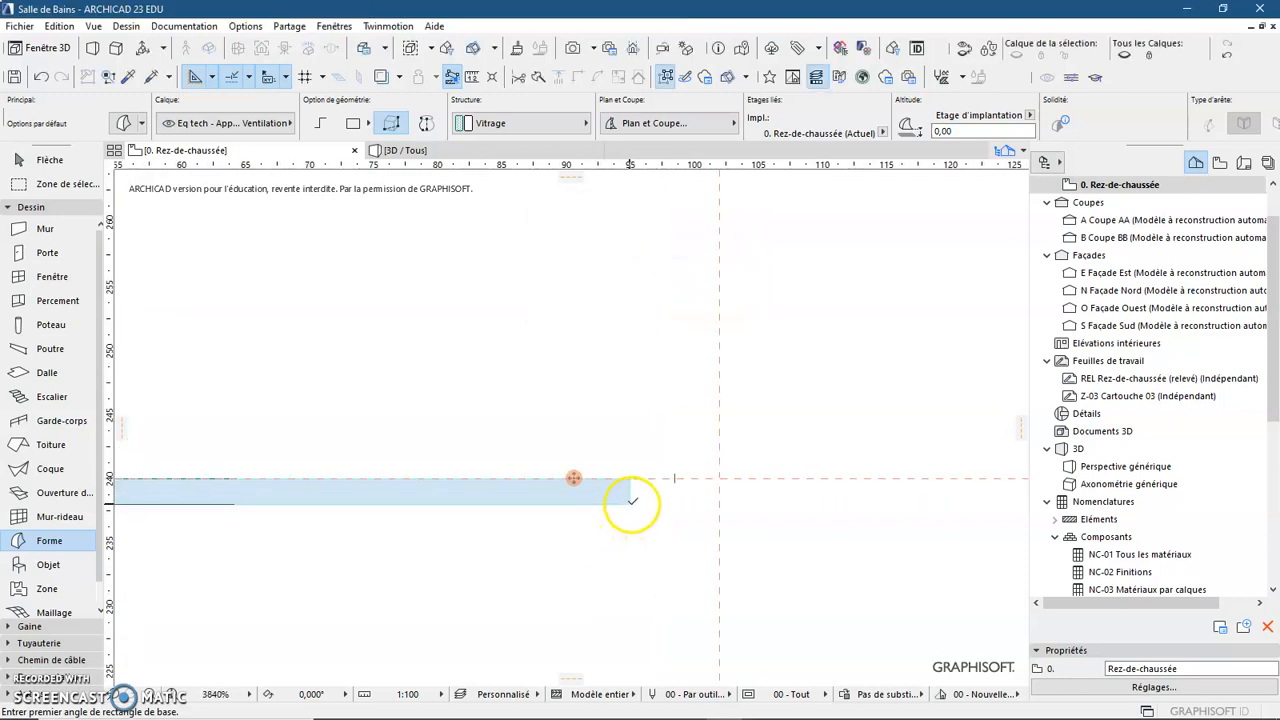
{"action": "left_click", "coordinate": [629, 503]}
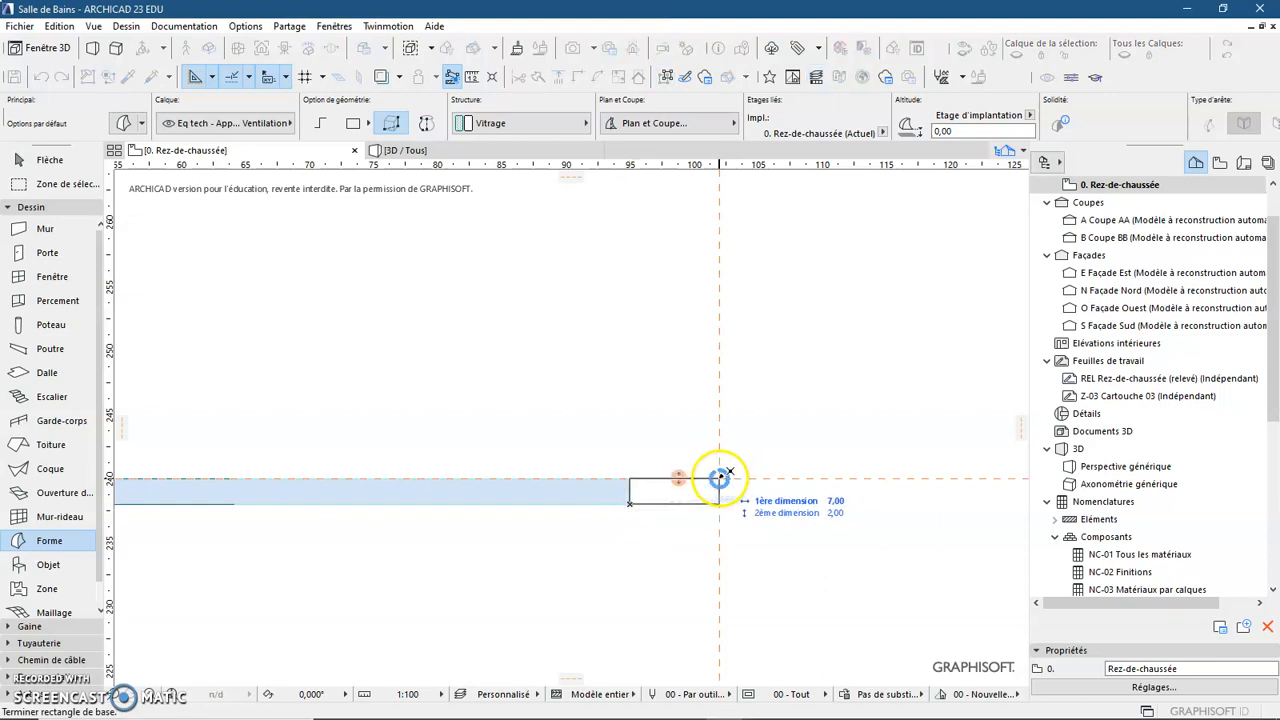
{"action": "left_click", "coordinate": [720, 478]}
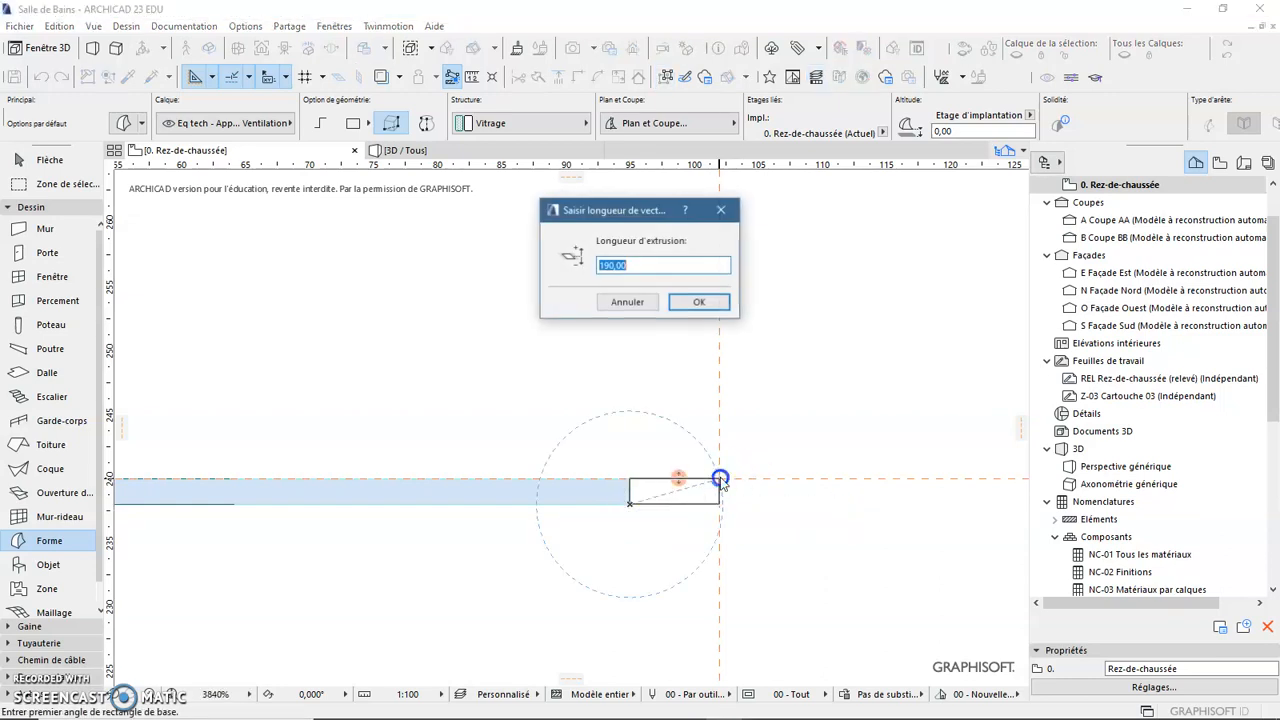
{"action": "left_click", "coordinate": [706, 302]}
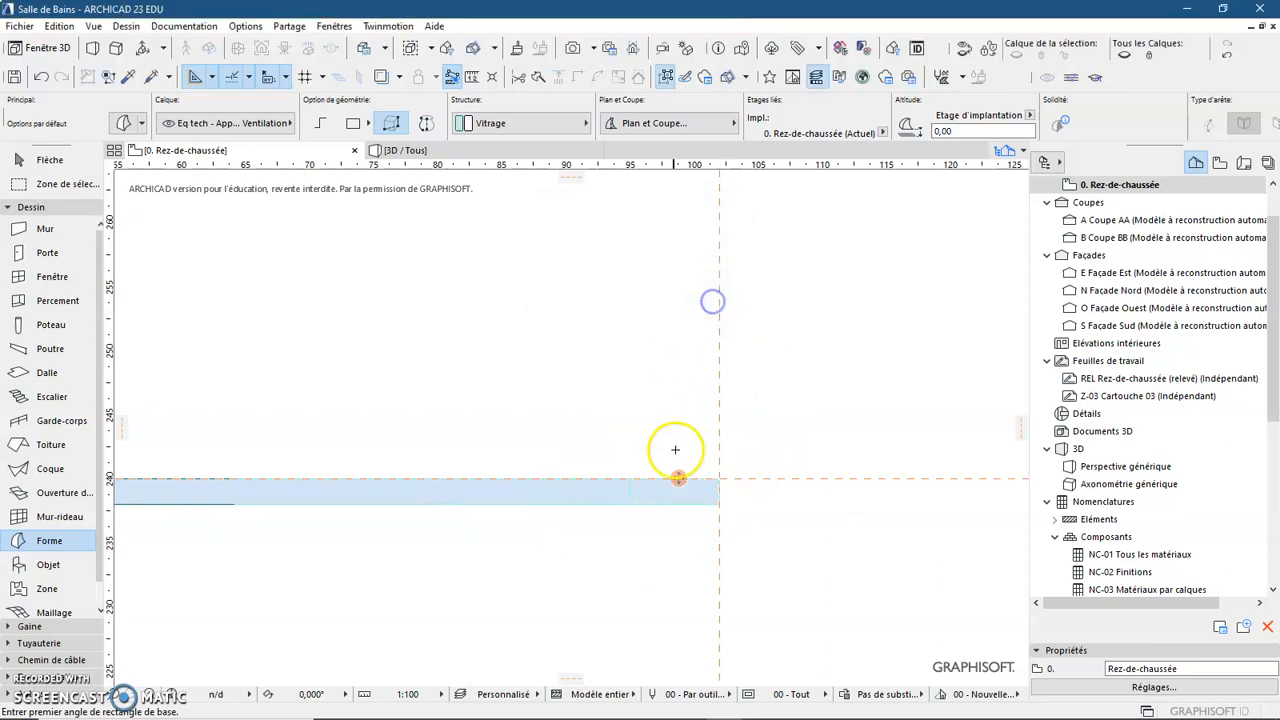
Change the building material of the two short end boxes on the lower guide line to Acier and deselect them.
{"action": "scroll", "coordinate": [631, 449], "scroll_direction": "down", "scroll_amount": 7}
{"action": "middle_click_drag", "start_coordinate": [552, 483], "coordinate": [634, 491]}
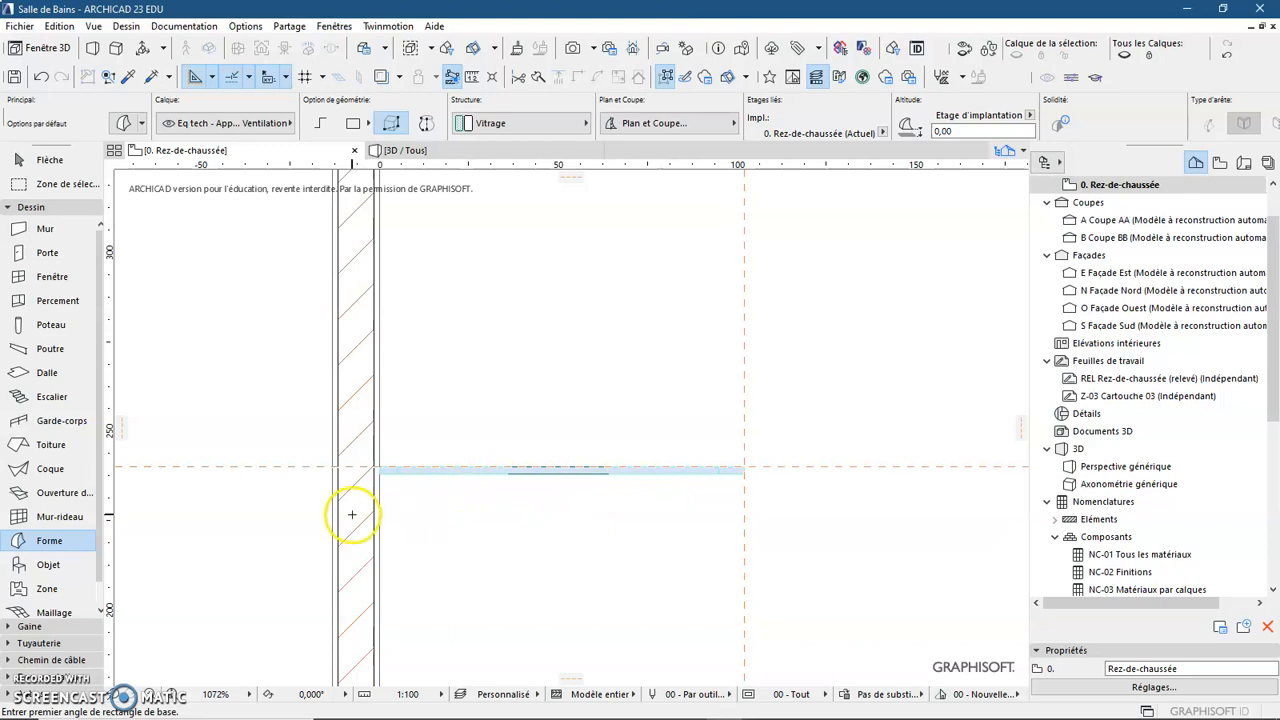
{"action": "key", "text": "Escape"}
{"action": "scroll", "coordinate": [394, 478], "scroll_direction": "up", "scroll_amount": 8}
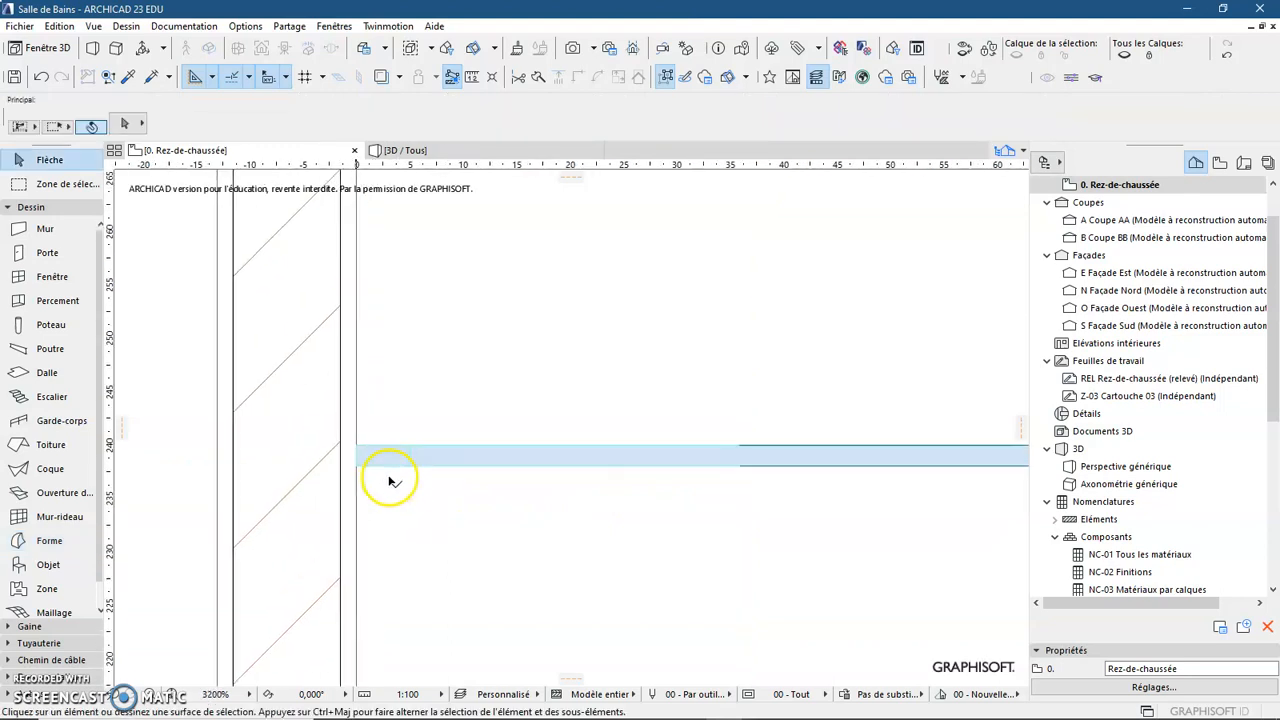
{"action": "left_click", "coordinate": [391, 439]}
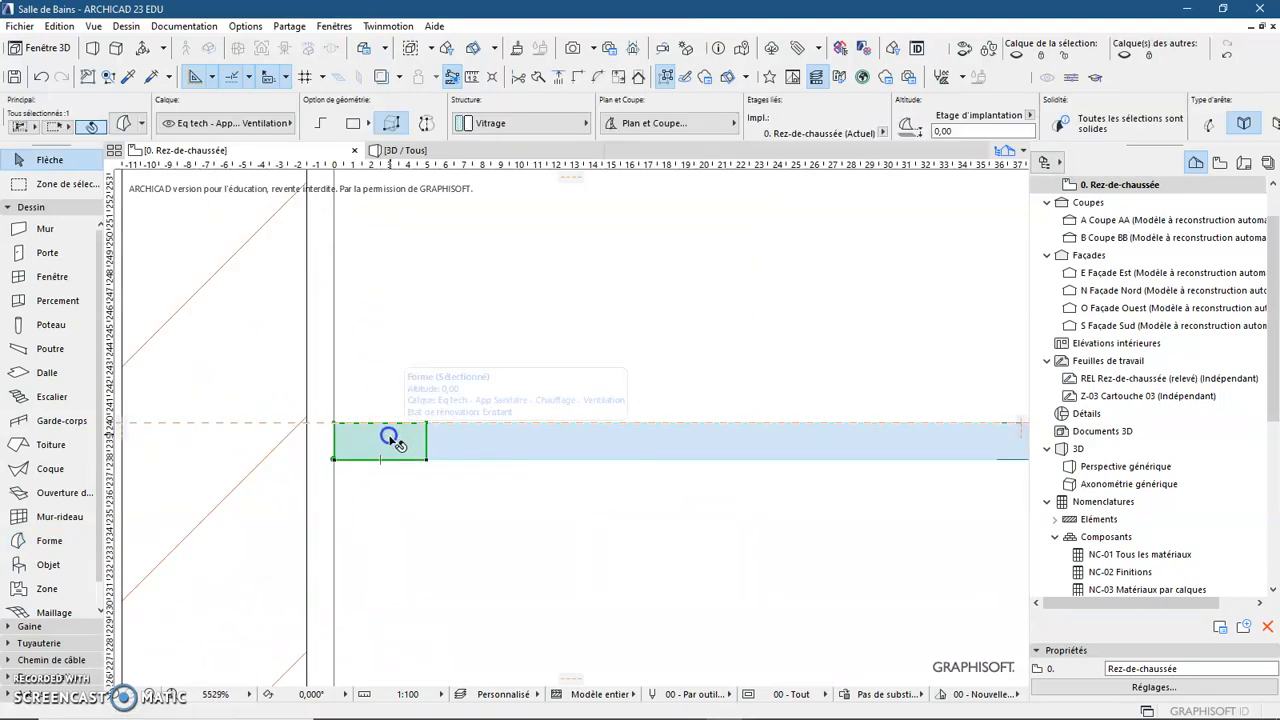
{"action": "left_click", "coordinate": [398, 442]}
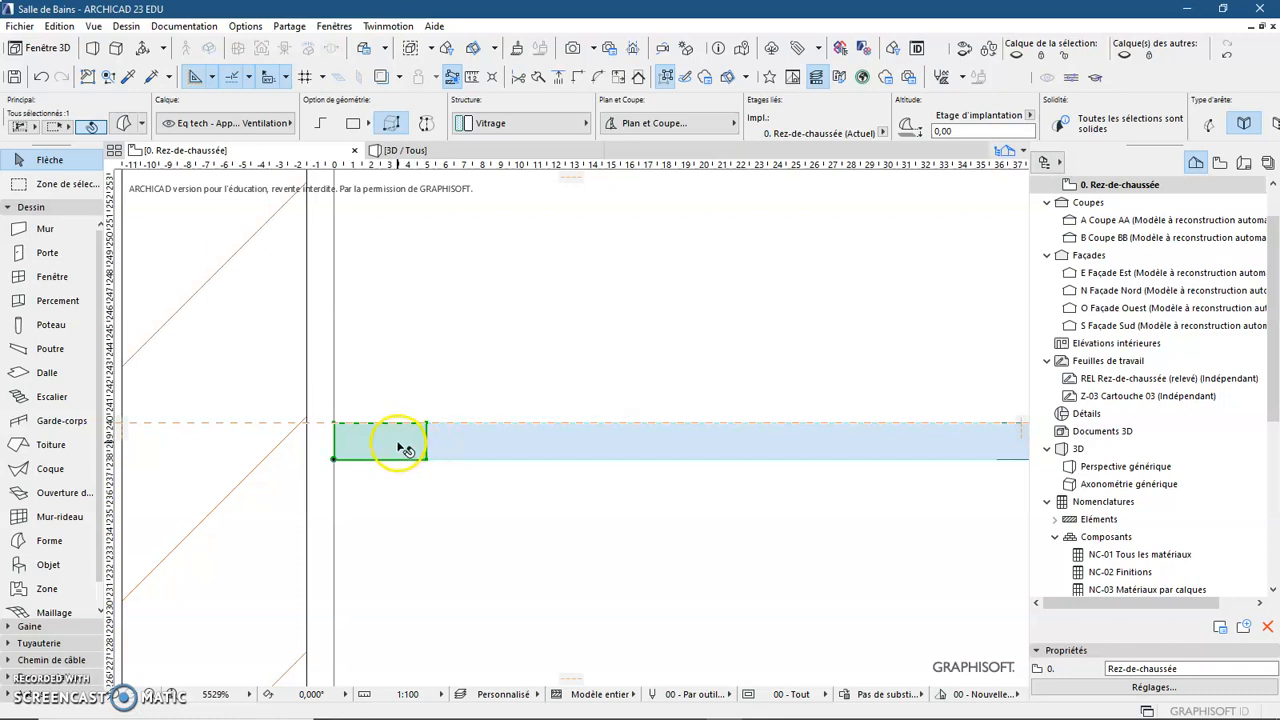
{"action": "scroll", "coordinate": [398, 442], "scroll_direction": "down", "scroll_amount": 7}
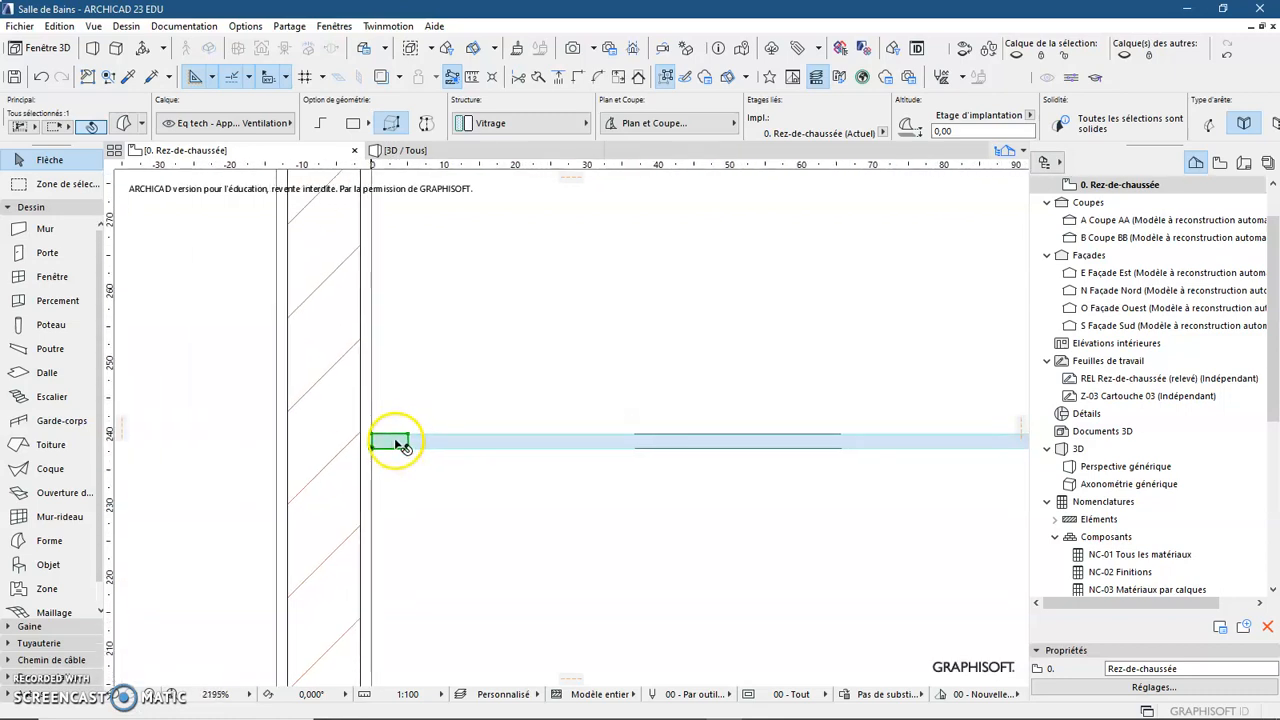
{"action": "middle_click_drag", "start_coordinate": [690, 540], "coordinate": [570, 545]}
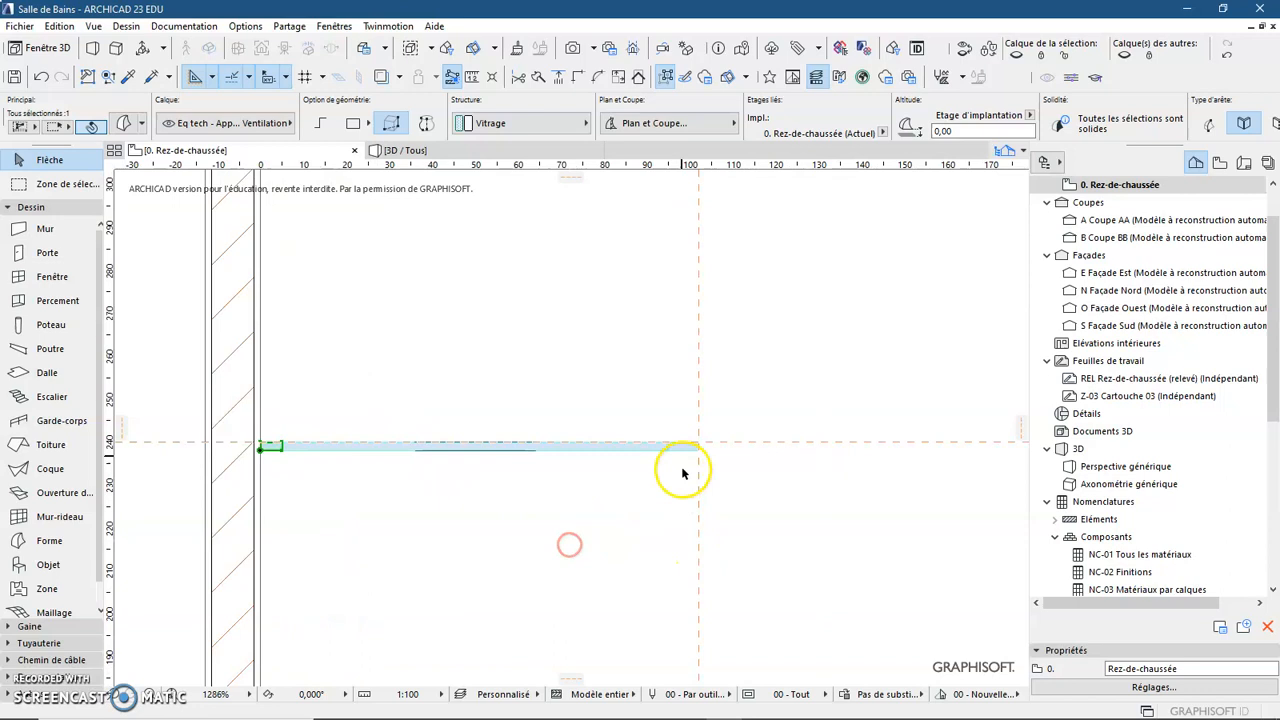
{"action": "scroll", "coordinate": [684, 443], "scroll_direction": "up", "scroll_amount": 5}
{"action": "left_click_drag", "start_coordinate": [688, 462], "coordinate": [714, 466]}
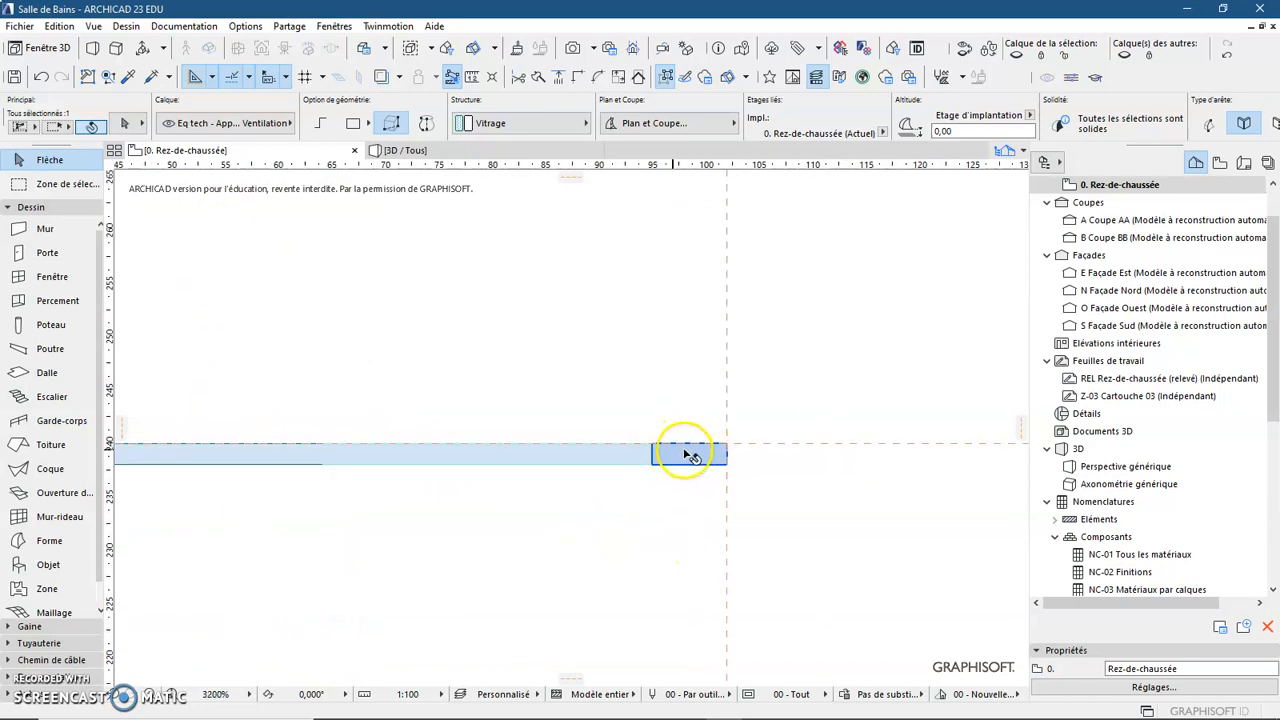
{"action": "left_click", "coordinate": [688, 458], "text": "shift"}
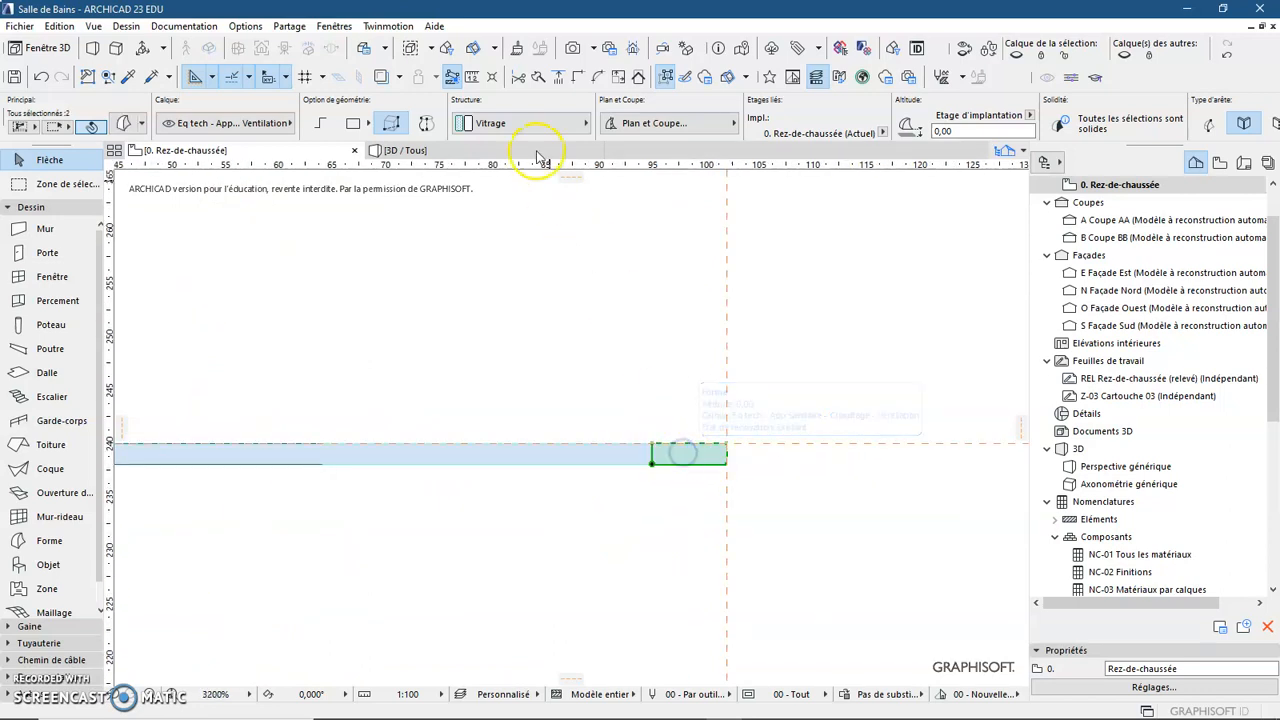
{"action": "left_click", "coordinate": [520, 123]}
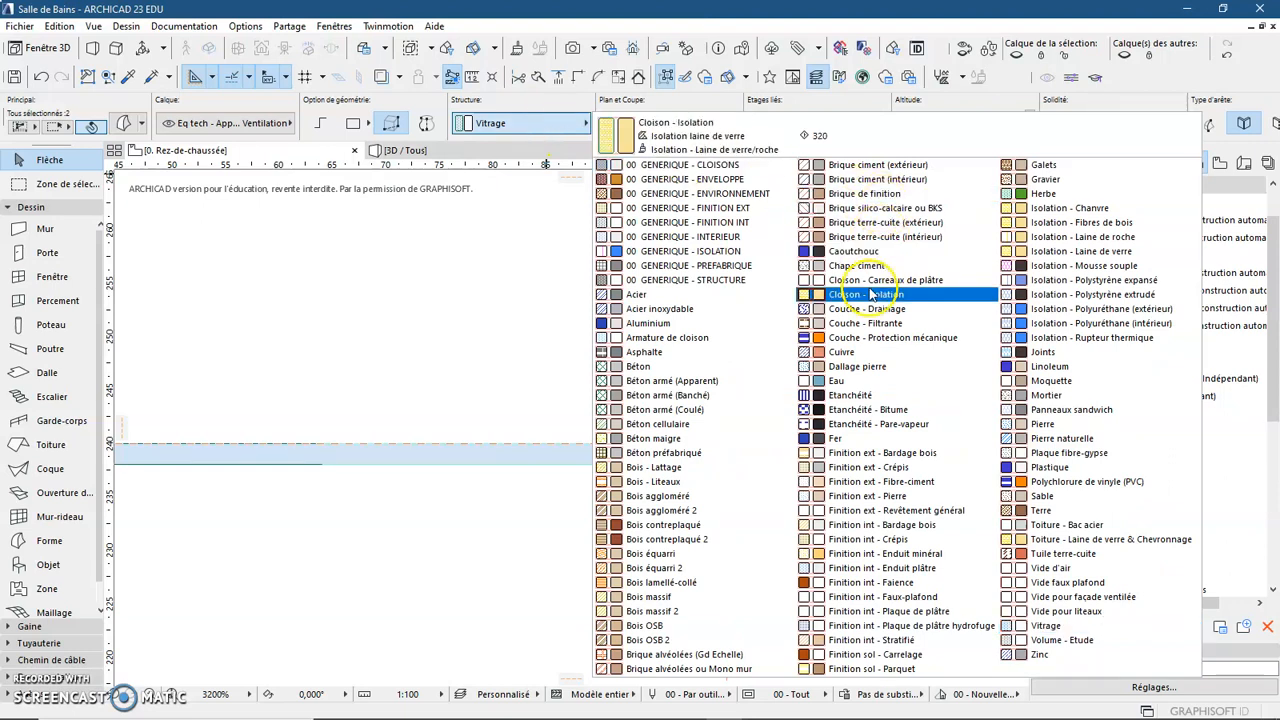
{"action": "left_click", "coordinate": [675, 299]}
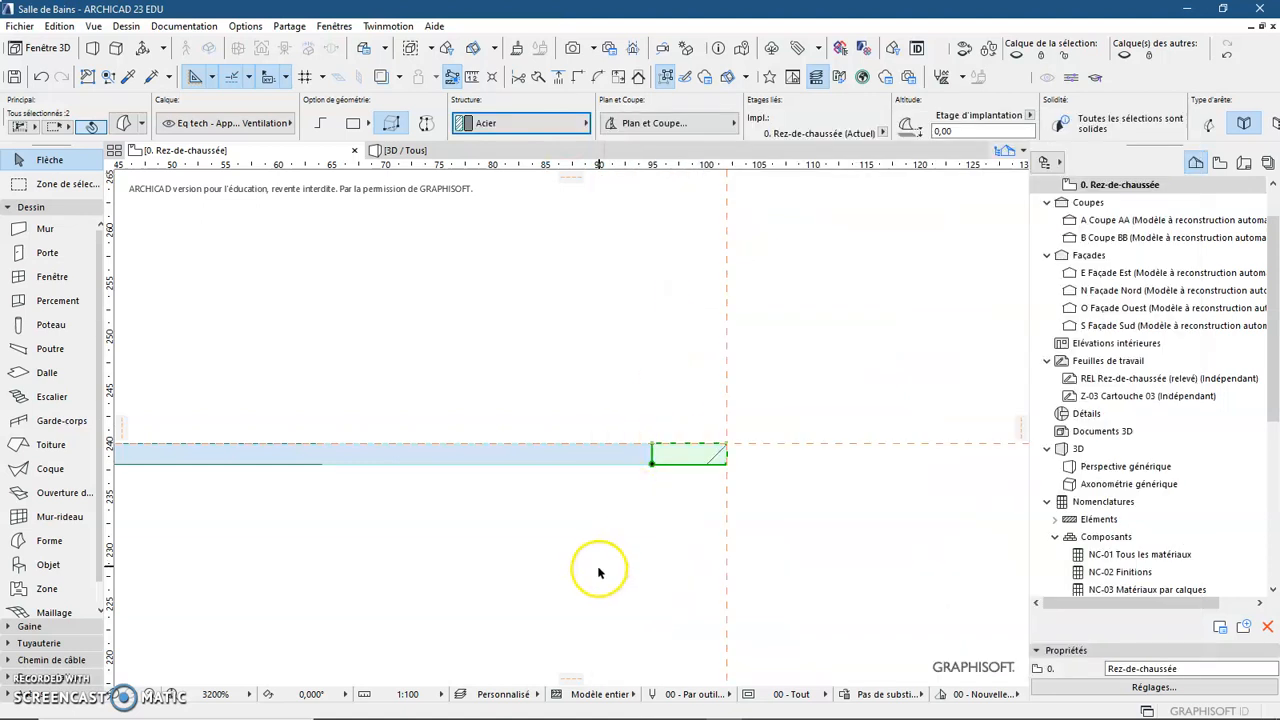
{"action": "scroll", "coordinate": [600, 572], "scroll_direction": "down", "scroll_amount": 3}
{"action": "middle_click_drag", "start_coordinate": [428, 559], "coordinate": [623, 631]}
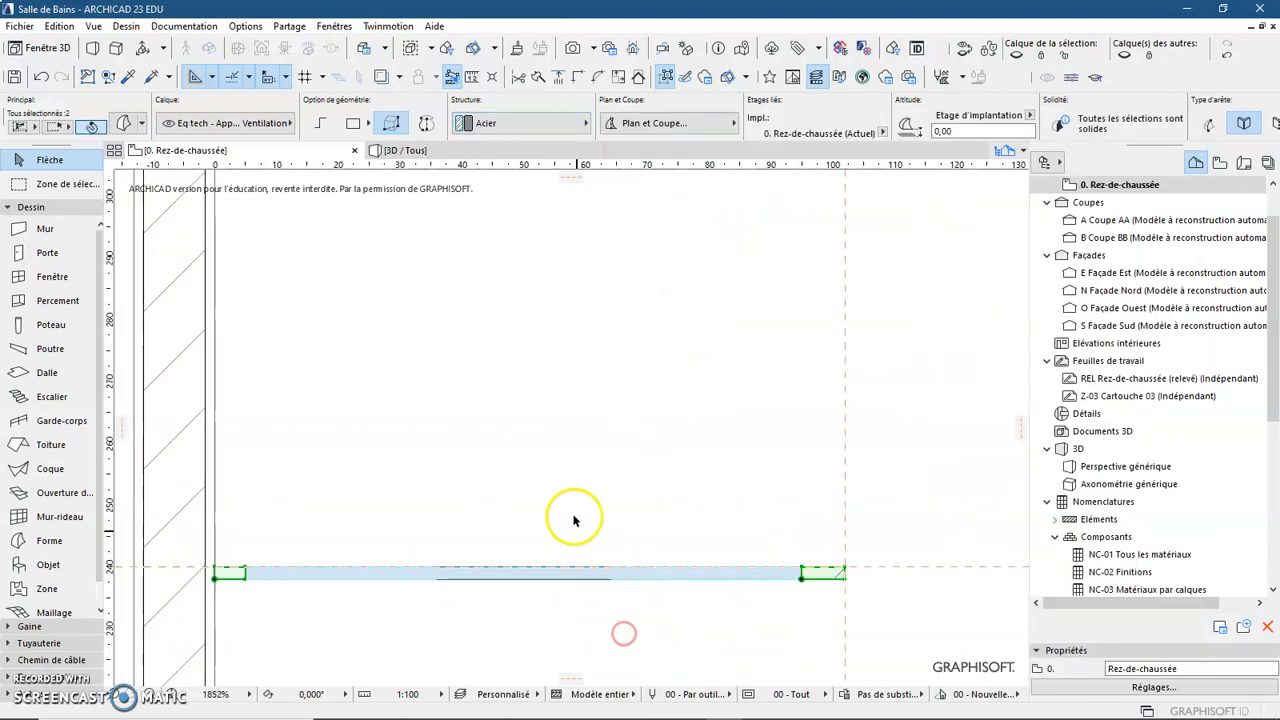
{"action": "key", "text": "Escape"}
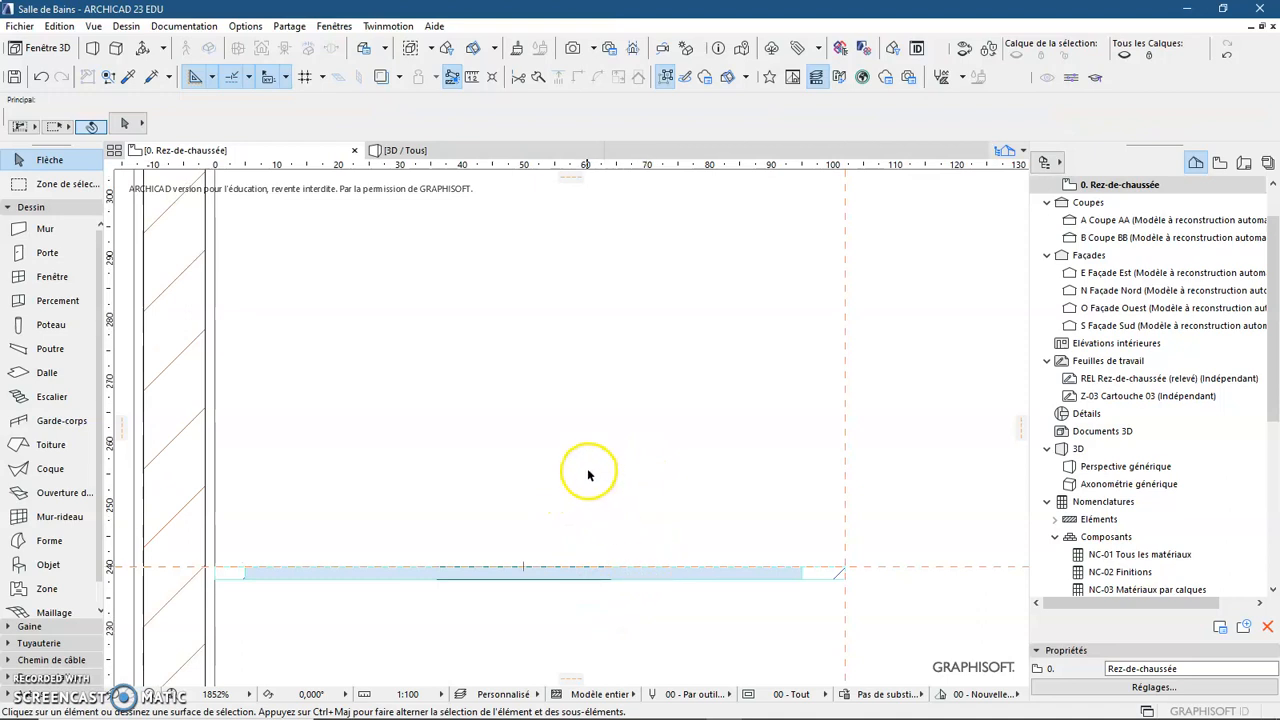
Dimension the length of the free-end steel box along its lower edge, placing the dimension line just below it.
{"action": "middle_click_drag", "start_coordinate": [432, 487], "coordinate": [393, 426]}
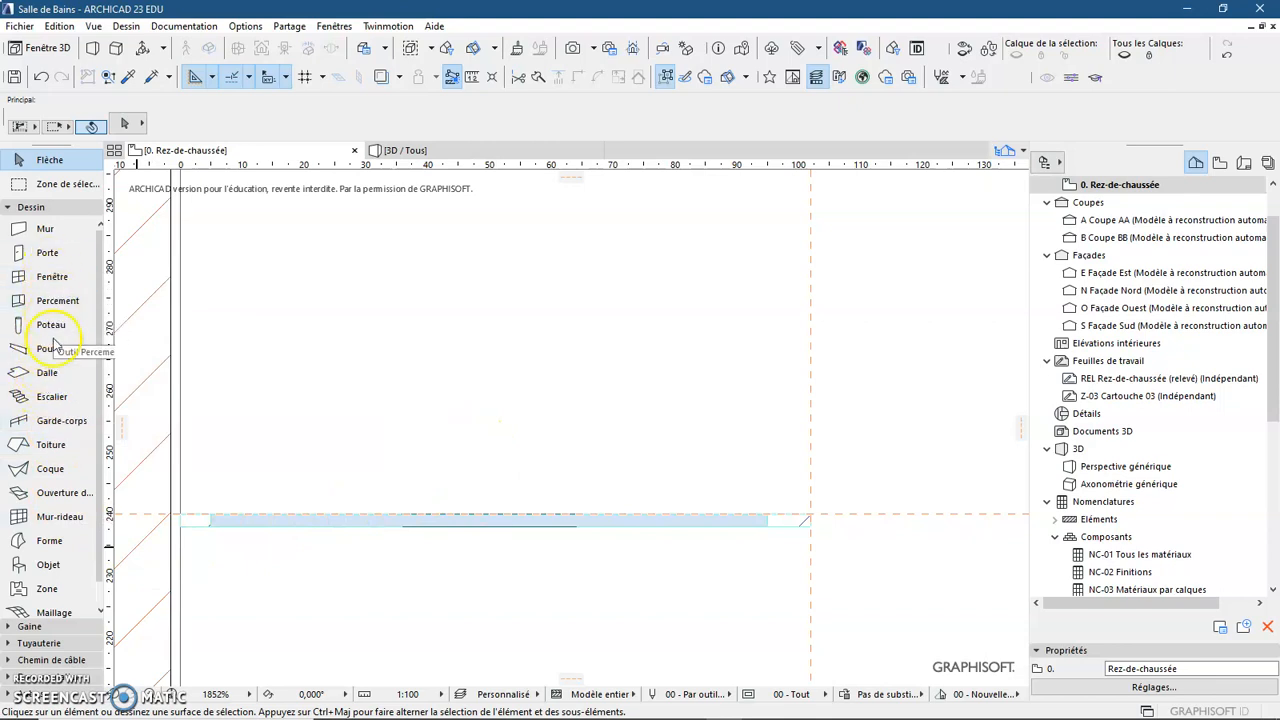
{"action": "left_click", "coordinate": [10, 208]}
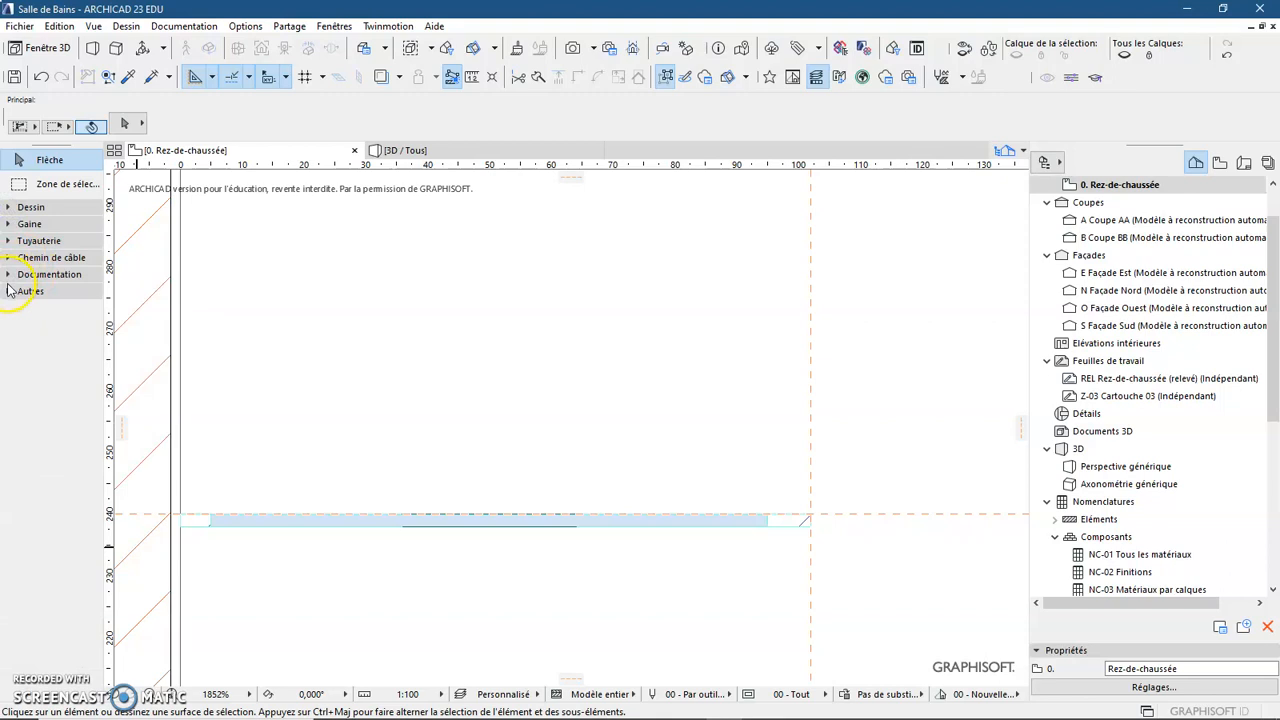
{"action": "left_click", "coordinate": [10, 275]}
{"action": "left_click", "coordinate": [30, 298]}
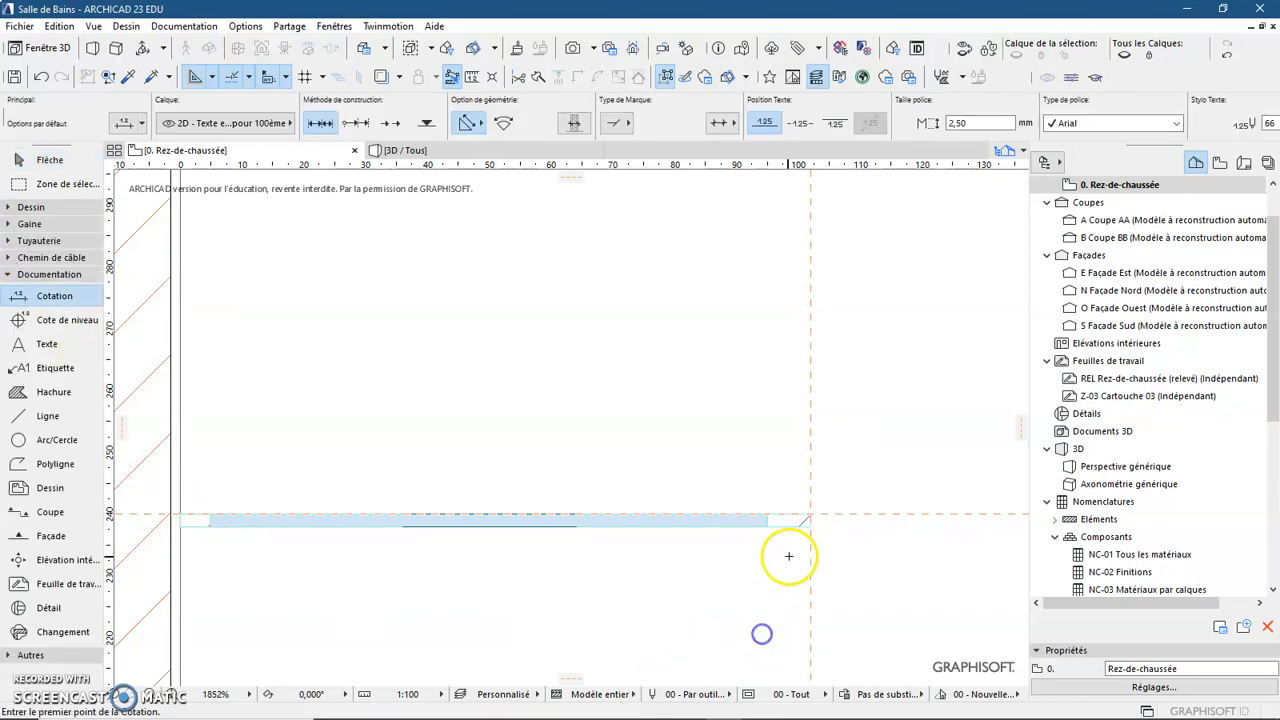
{"action": "scroll", "coordinate": [800, 535], "scroll_direction": "up", "scroll_amount": 5}
{"action": "scroll", "coordinate": [802, 537], "scroll_direction": "up", "scroll_amount": 1}
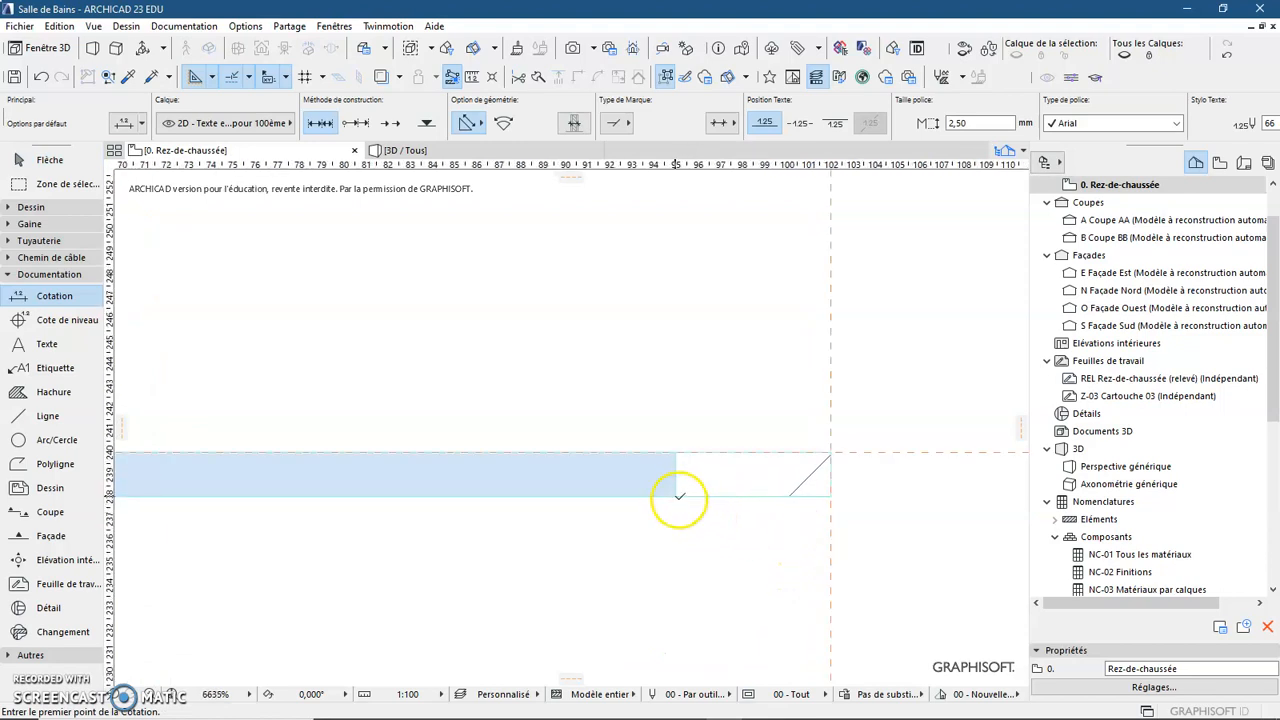
{"action": "left_click", "coordinate": [720, 506]}
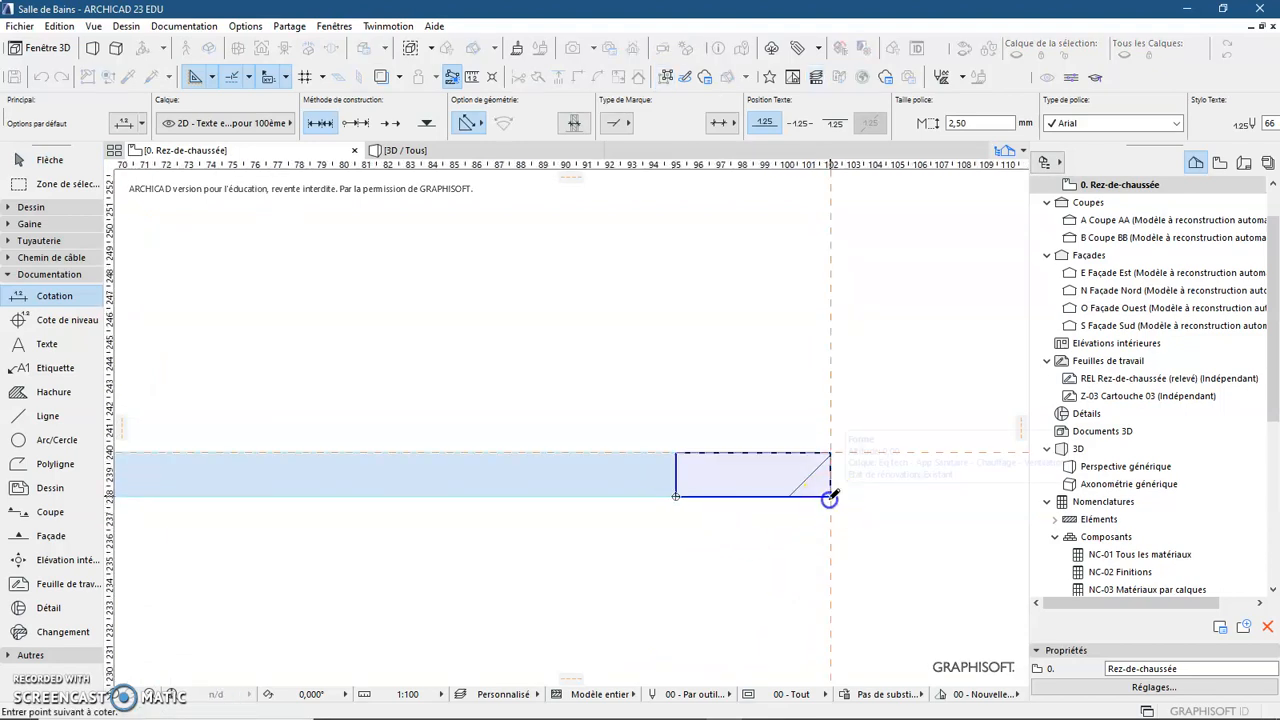
{"action": "left_click", "coordinate": [830, 497]}
{"action": "right_click", "coordinate": [791, 560]}
{"action": "left_click", "coordinate": [819, 660]}
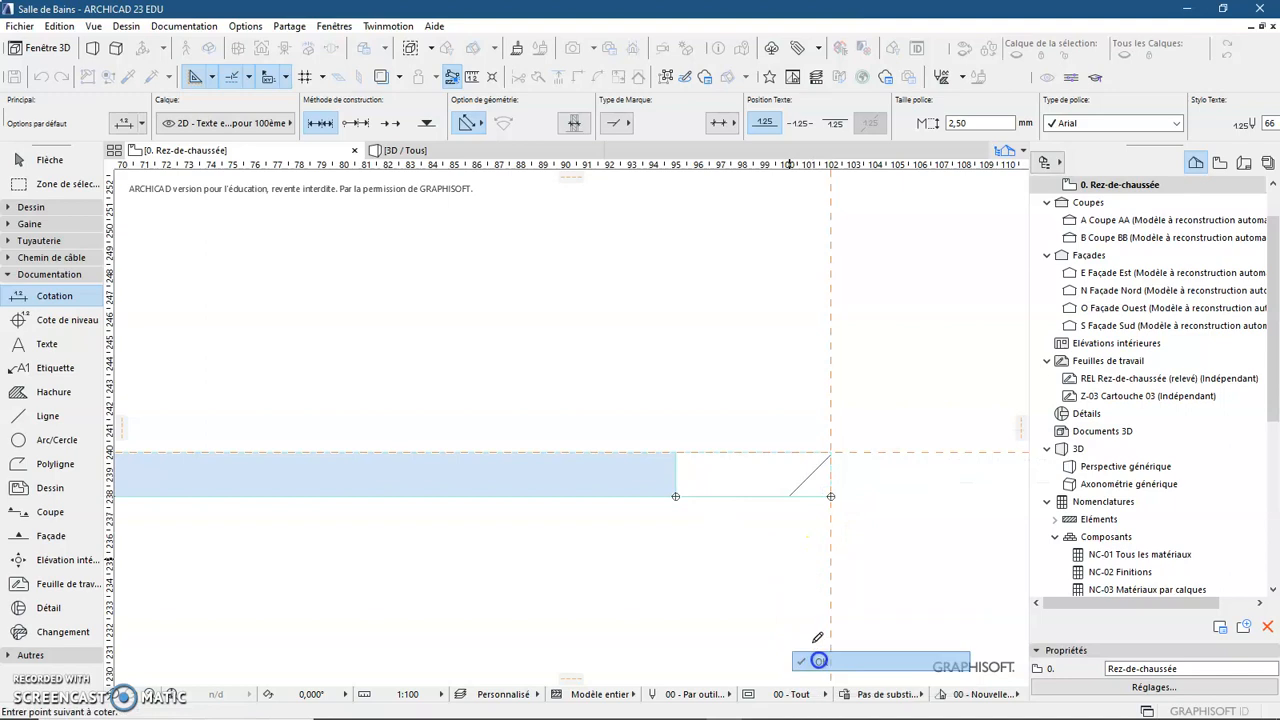
{"action": "left_click", "coordinate": [757, 560]}
{"action": "scroll", "coordinate": [752, 590], "scroll_direction": "down", "scroll_amount": 5}
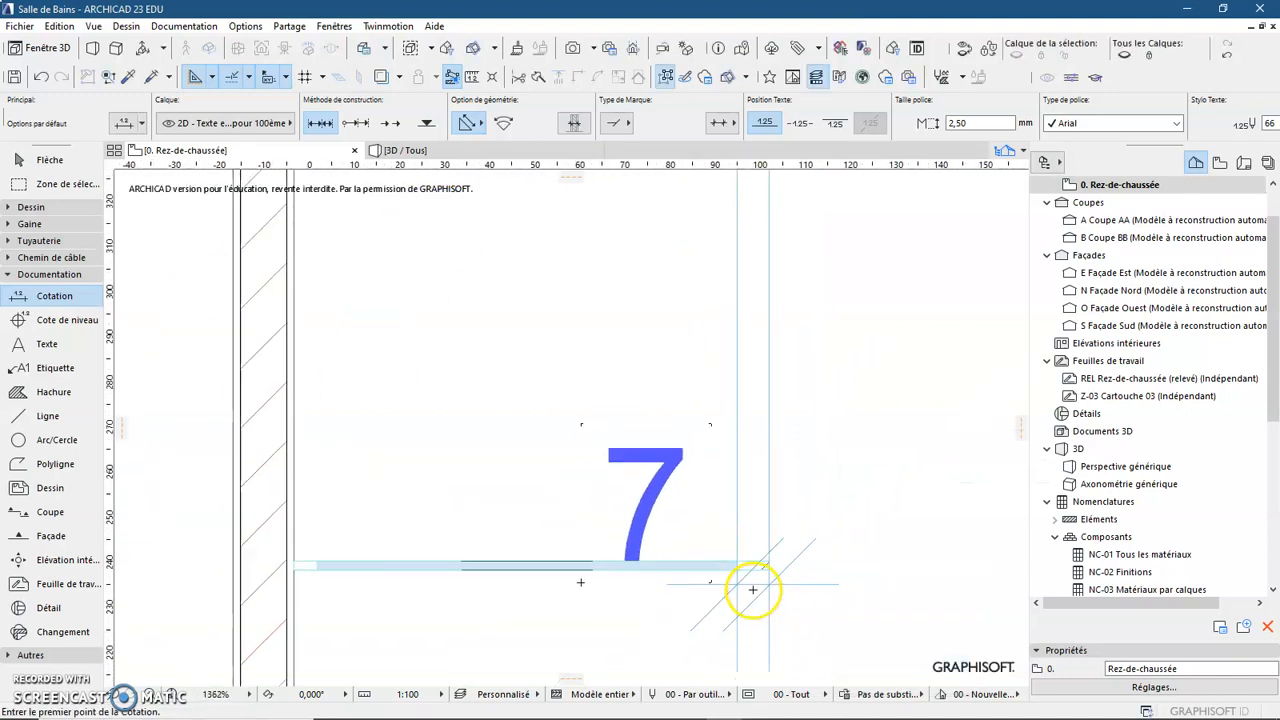
{"action": "scroll", "coordinate": [752, 590], "scroll_direction": "down", "scroll_amount": 1}
Delete the dimension below the free-end steel box.
{"action": "key", "text": "Escape"}
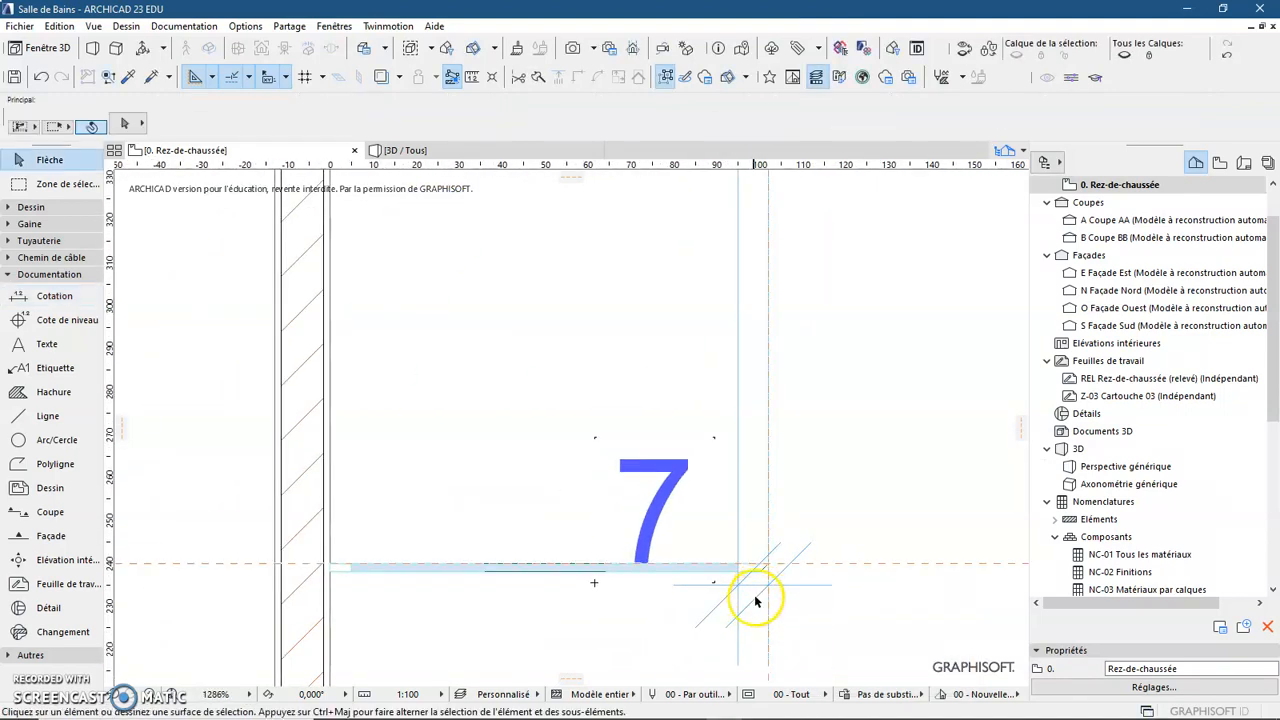
{"action": "left_click", "coordinate": [756, 586]}
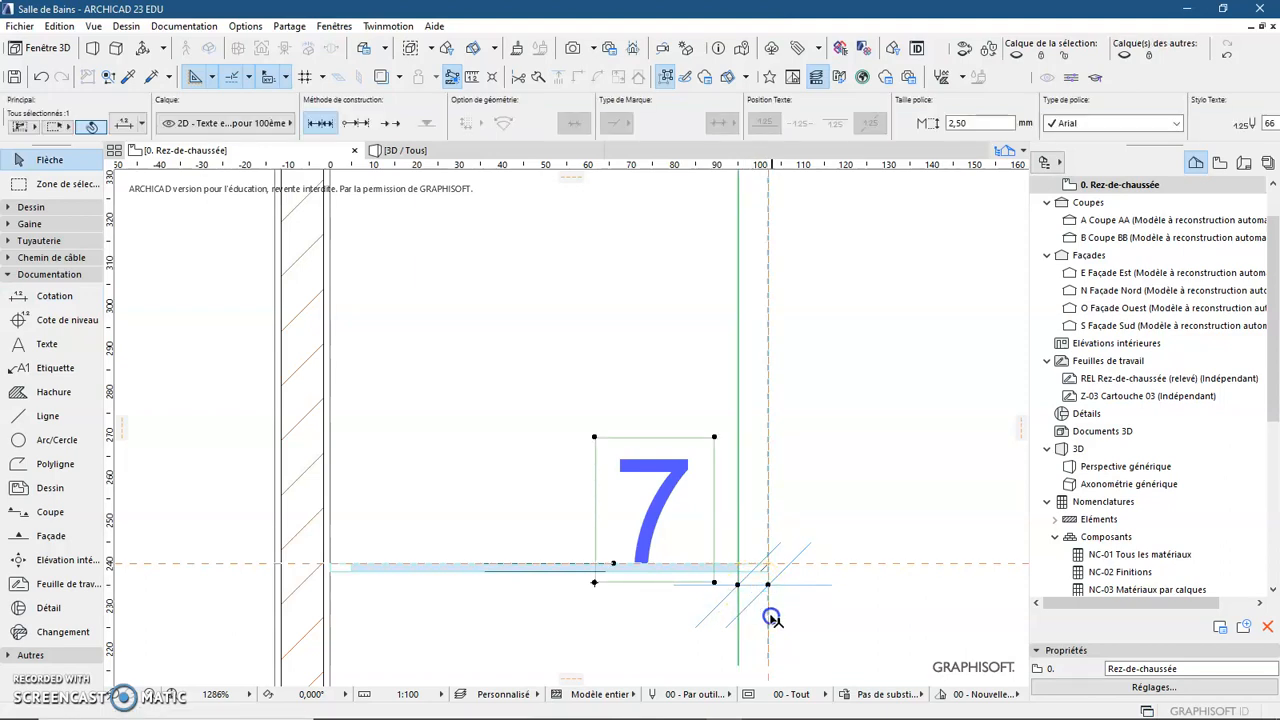
{"action": "key", "text": "Delete"}
Change the building material of the short box joining the upper glass panel to the wall to Acier and deselect it.
{"action": "scroll", "coordinate": [659, 487], "scroll_direction": "down", "scroll_amount": 4}
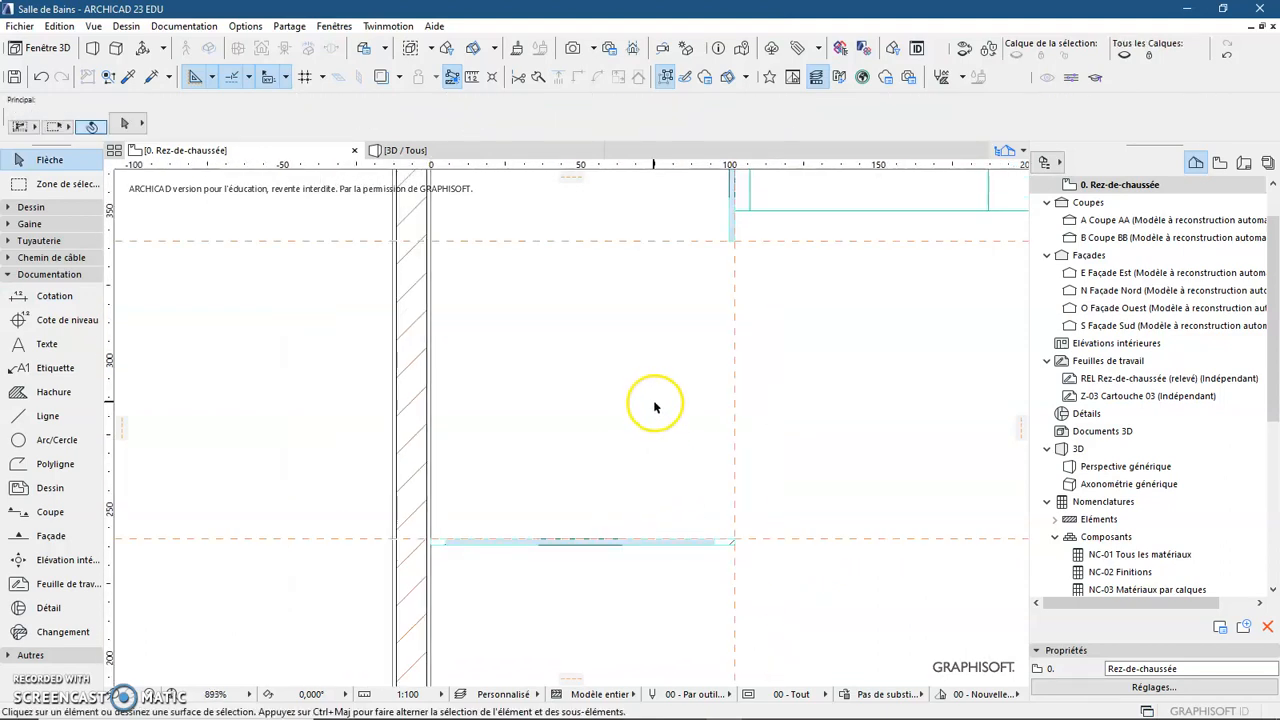
{"action": "scroll", "coordinate": [600, 520], "scroll_direction": "up", "scroll_amount": 10}
{"action": "scroll", "coordinate": [676, 243], "scroll_direction": "up", "scroll_amount": 10}
{"action": "scroll", "coordinate": [676, 243], "scroll_direction": "up", "scroll_amount": 6}
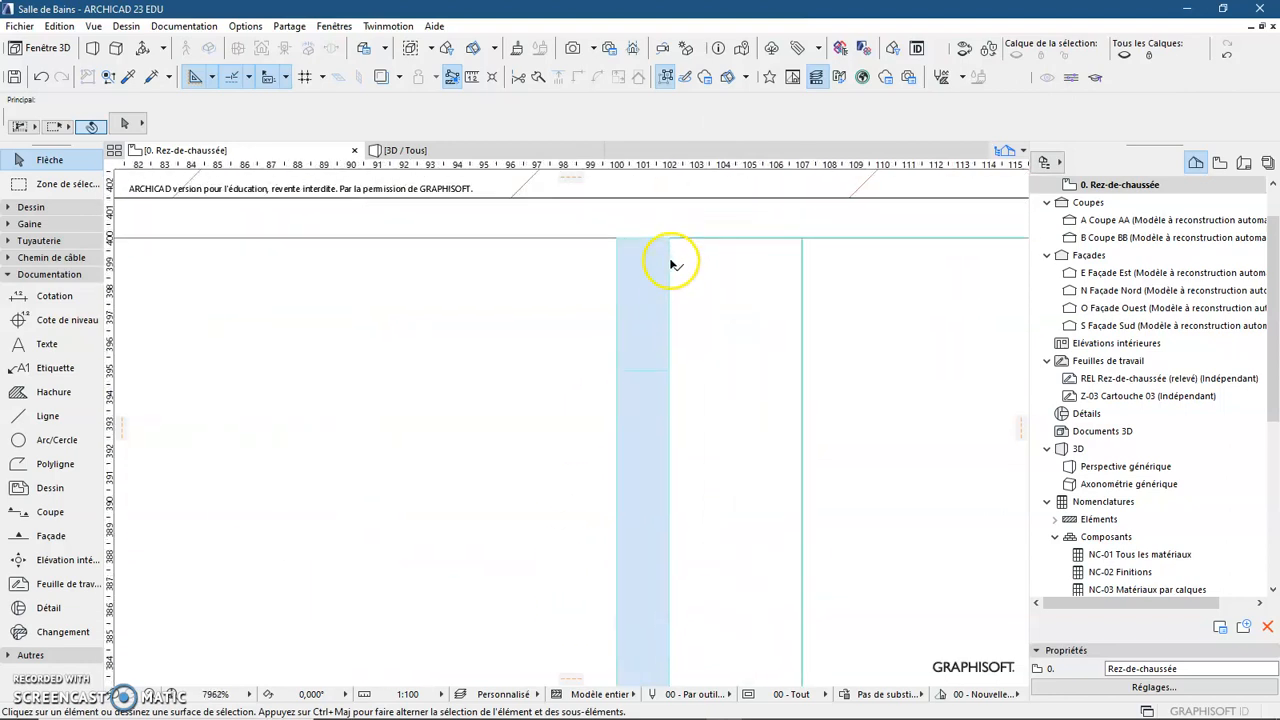
{"action": "left_click", "coordinate": [657, 263]}
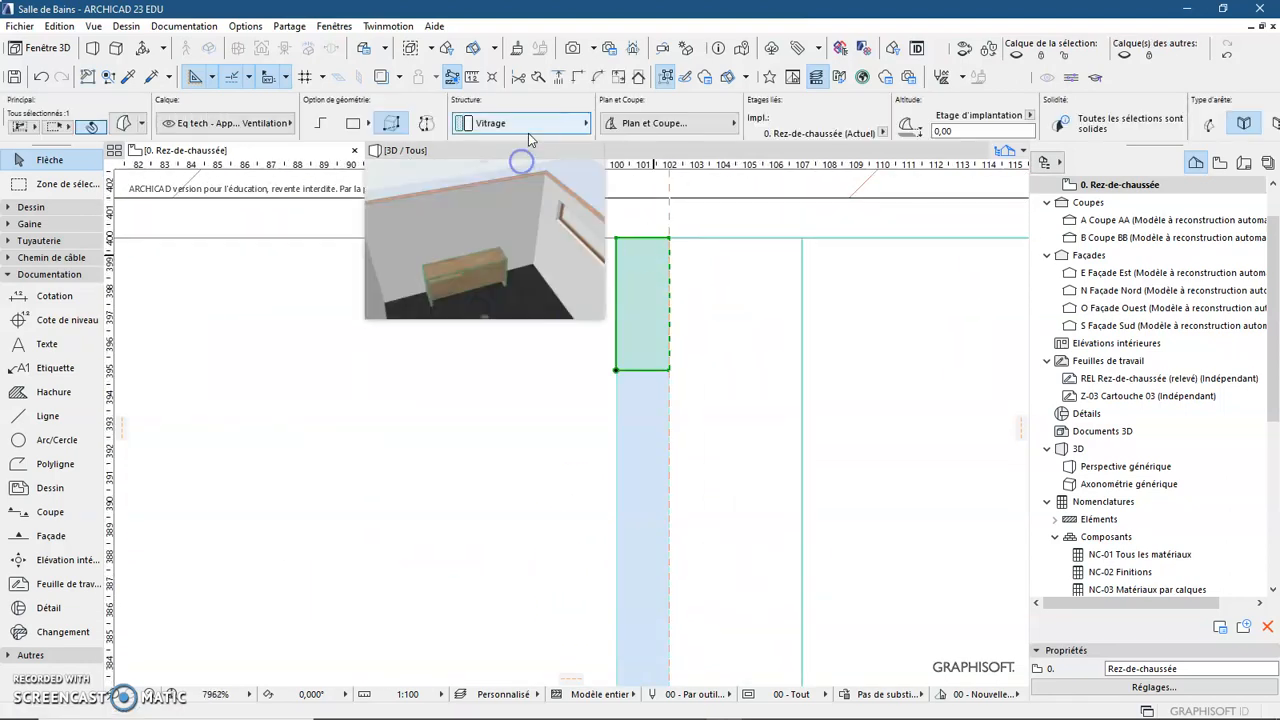
{"action": "left_click", "coordinate": [530, 122]}
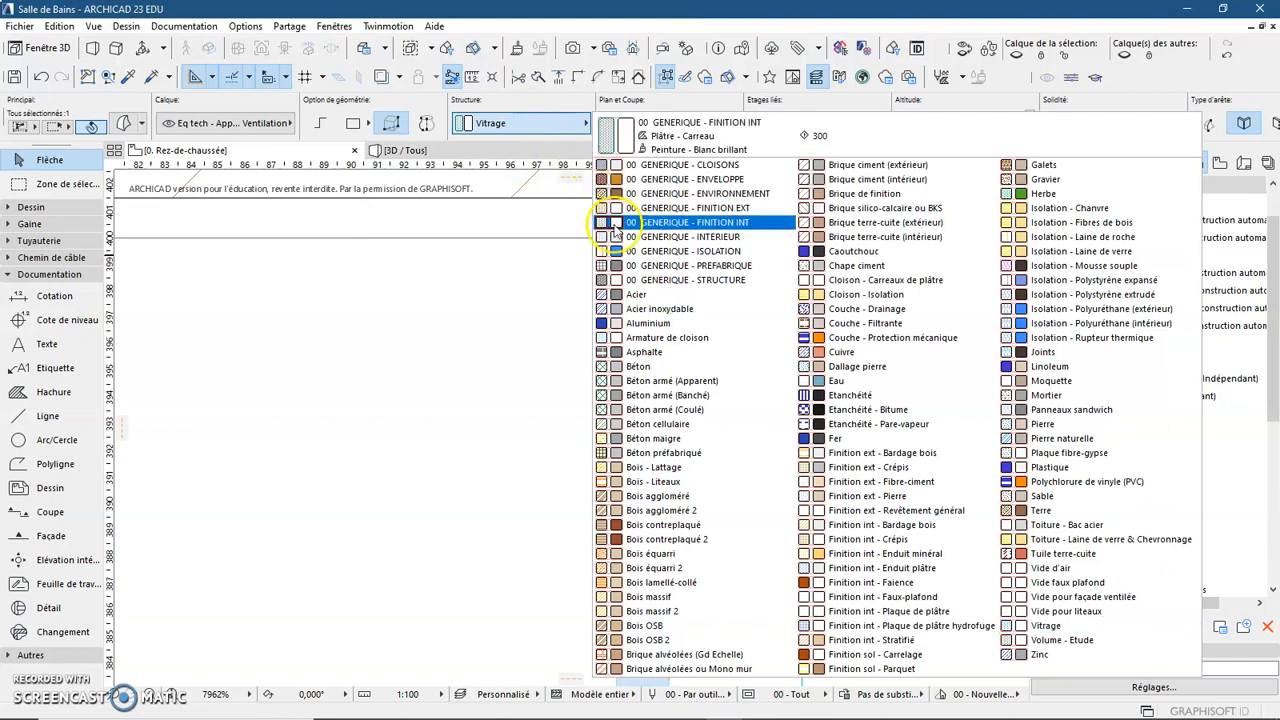
{"action": "left_click", "coordinate": [640, 297]}
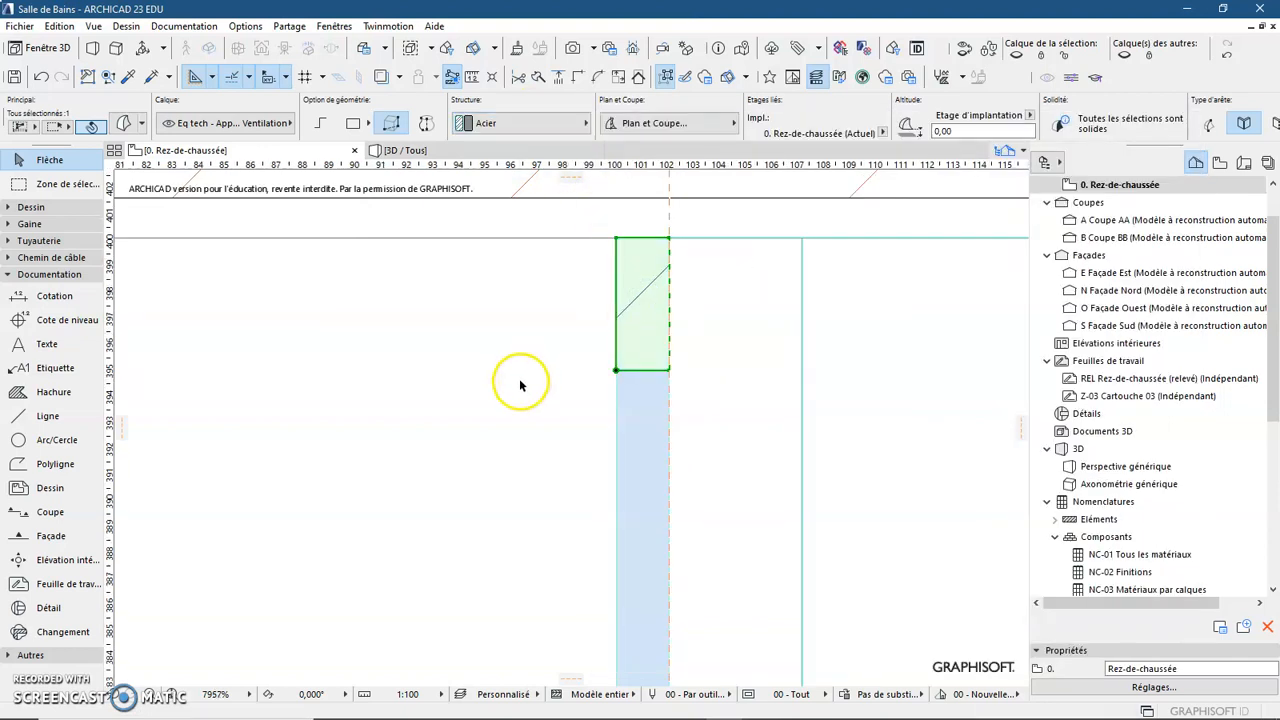
{"action": "scroll", "coordinate": [522, 378], "scroll_direction": "down", "scroll_amount": 8}
{"action": "left_click", "coordinate": [520, 385]}
{"action": "scroll", "coordinate": [508, 400], "scroll_direction": "down", "scroll_amount": 3}
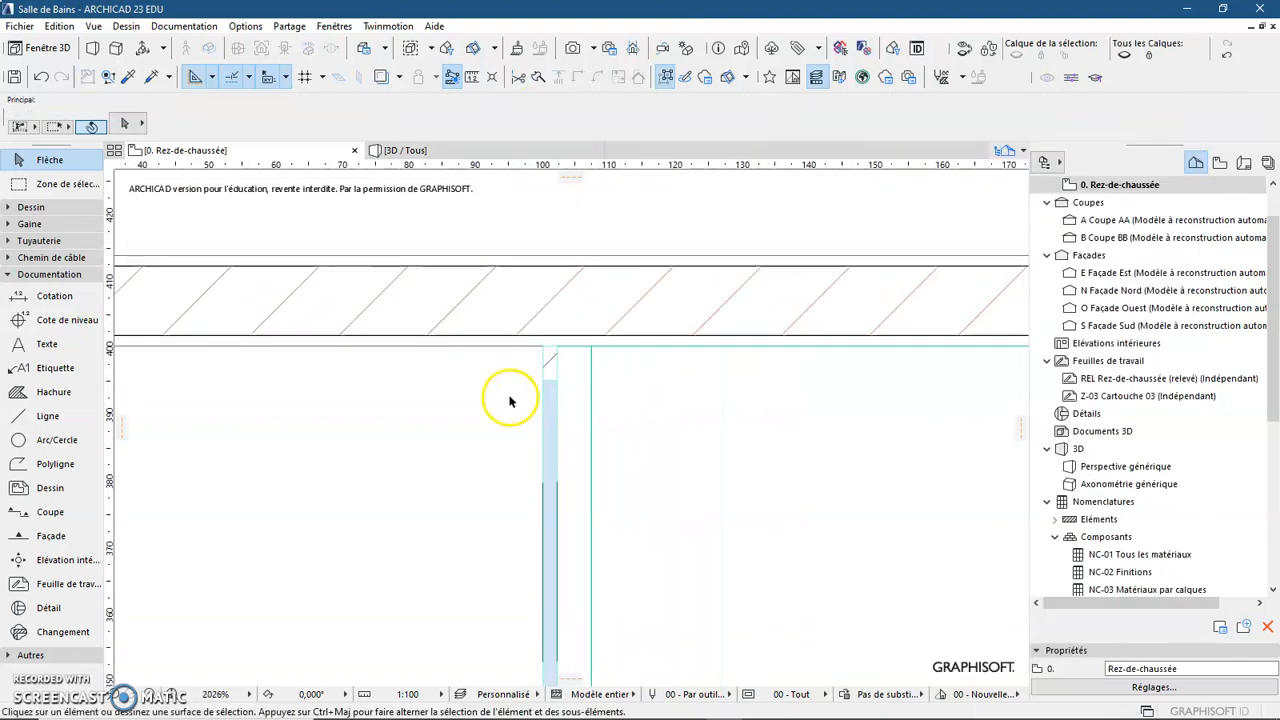
Switch to the 3D view and examine both shower panels and the top of the free-standing steel post.
{"action": "middle_click_drag", "start_coordinate": [457, 437], "coordinate": [560, 249]}
{"action": "scroll", "coordinate": [560, 249], "scroll_direction": "down", "scroll_amount": 4}
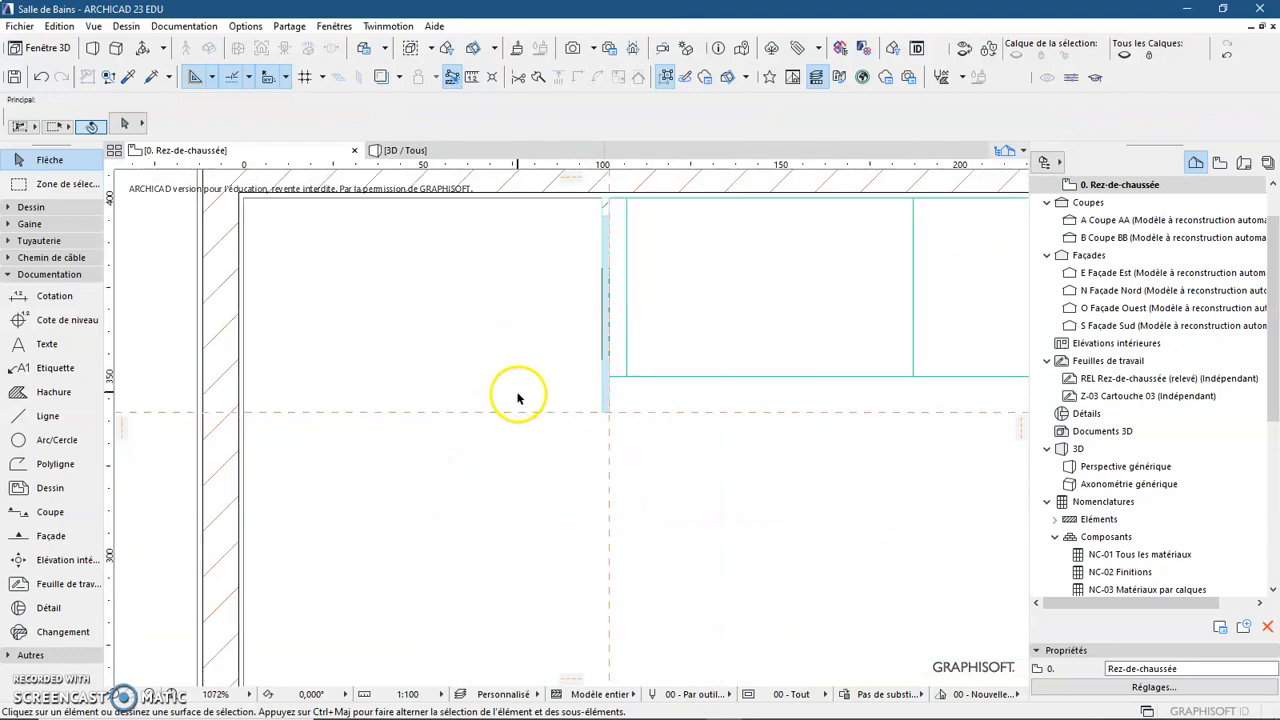
{"action": "scroll", "coordinate": [516, 427], "scroll_direction": "down", "scroll_amount": 2}
{"action": "scroll", "coordinate": [540, 390], "scroll_direction": "down", "scroll_amount": 2}
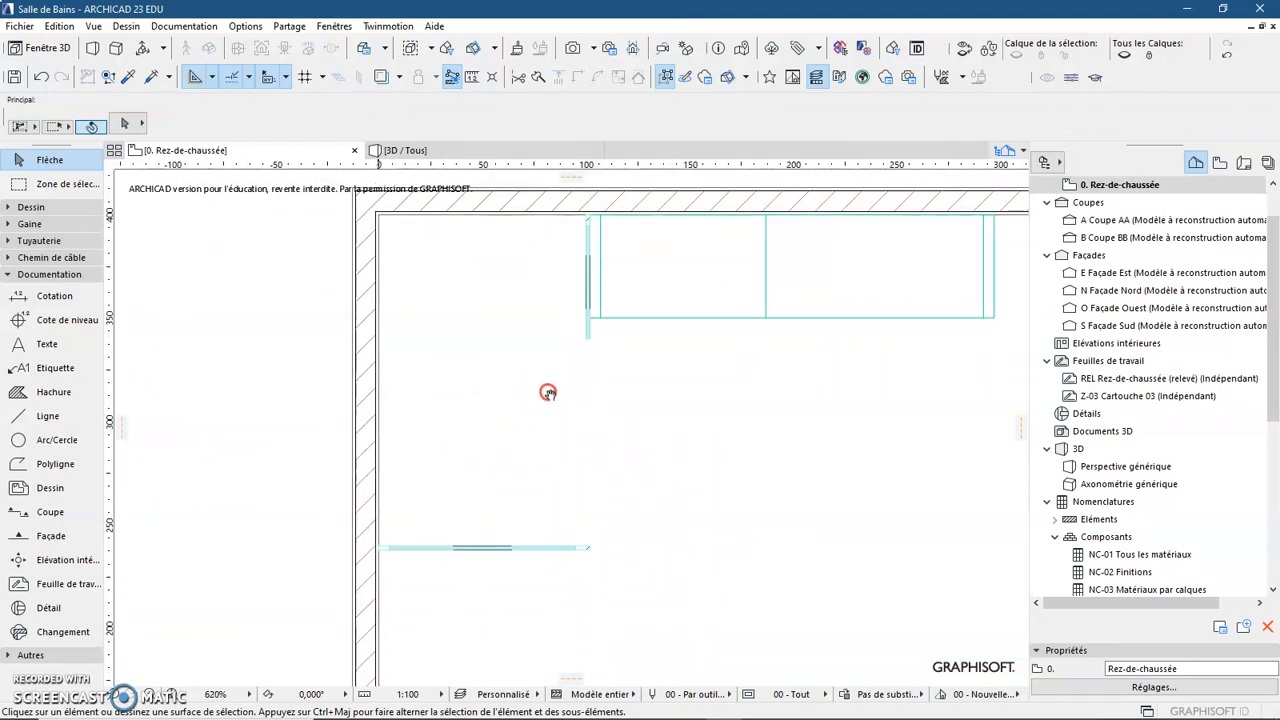
{"action": "left_click", "coordinate": [487, 153]}
{"action": "left_click", "coordinate": [550, 500]}
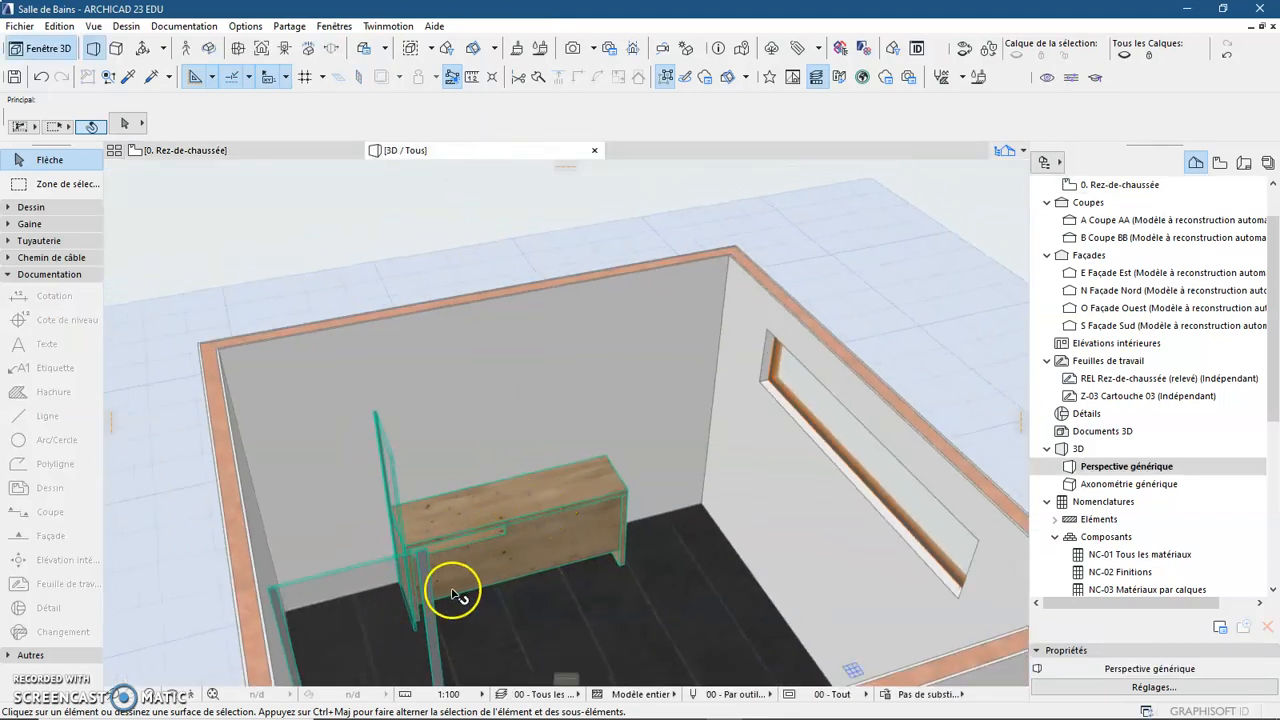
{"action": "left_click_drag", "start_coordinate": [597, 557], "coordinate": [337, 572]}
{"action": "scroll", "coordinate": [266, 430], "scroll_direction": "up", "scroll_amount": 6}
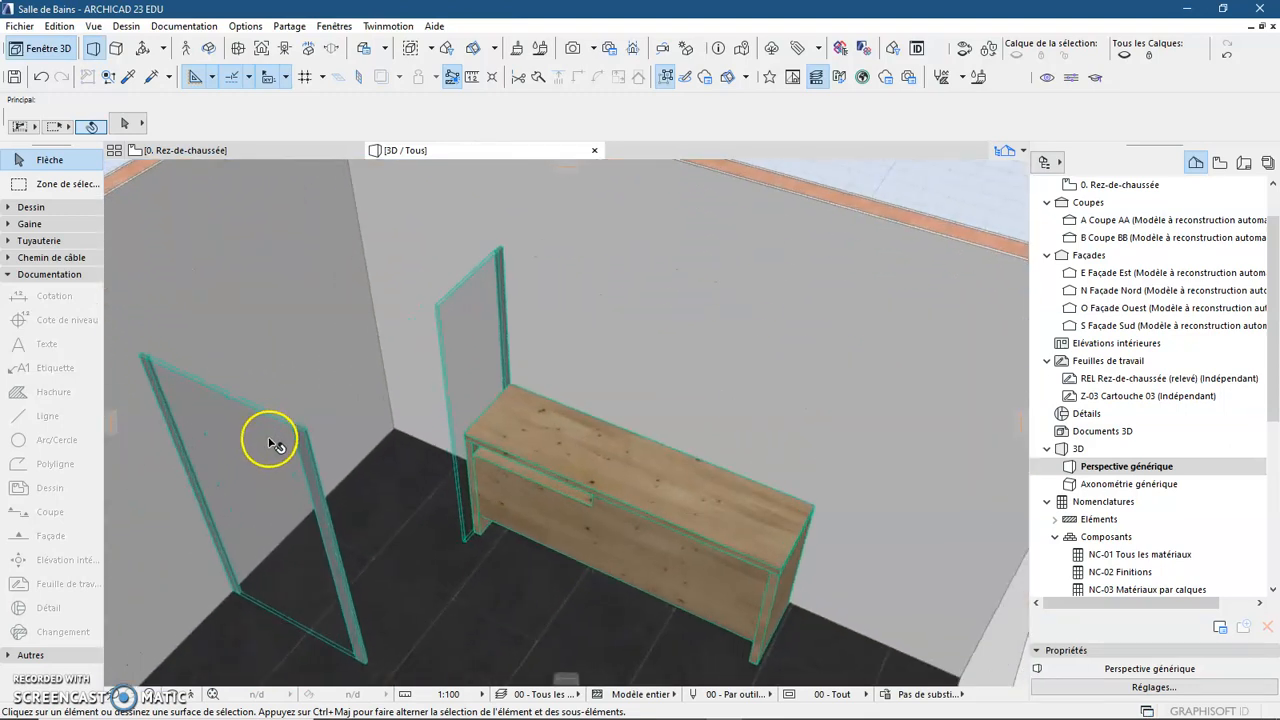
{"action": "left_click_drag", "start_coordinate": [275, 457], "coordinate": [429, 457]}
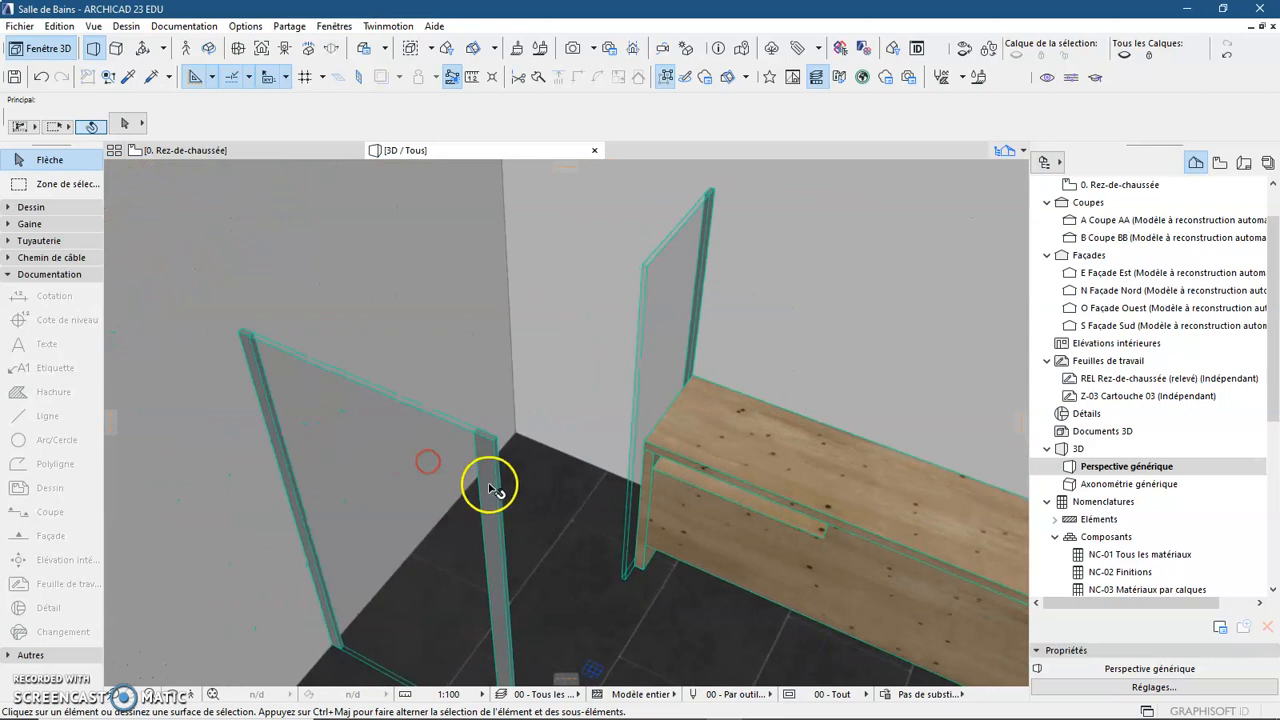
{"action": "scroll", "coordinate": [473, 420], "scroll_direction": "up", "scroll_amount": 4}
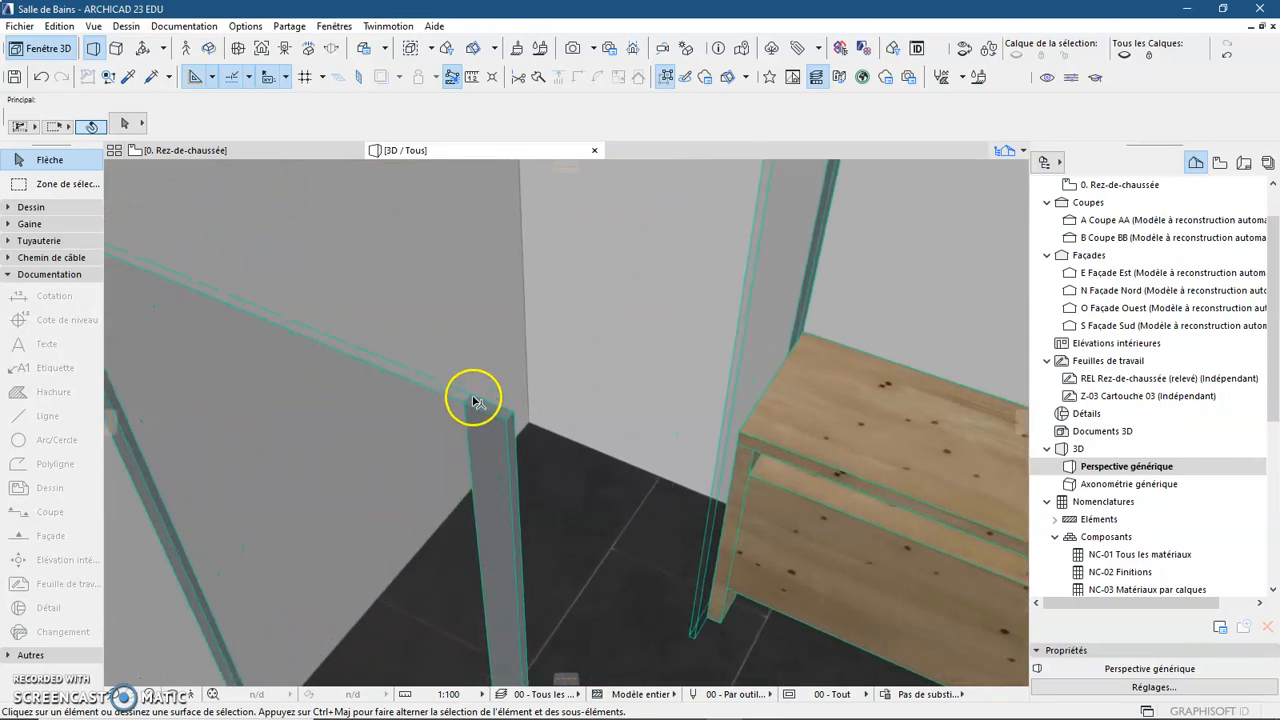
{"action": "scroll", "coordinate": [476, 404], "scroll_direction": "up", "scroll_amount": 2}
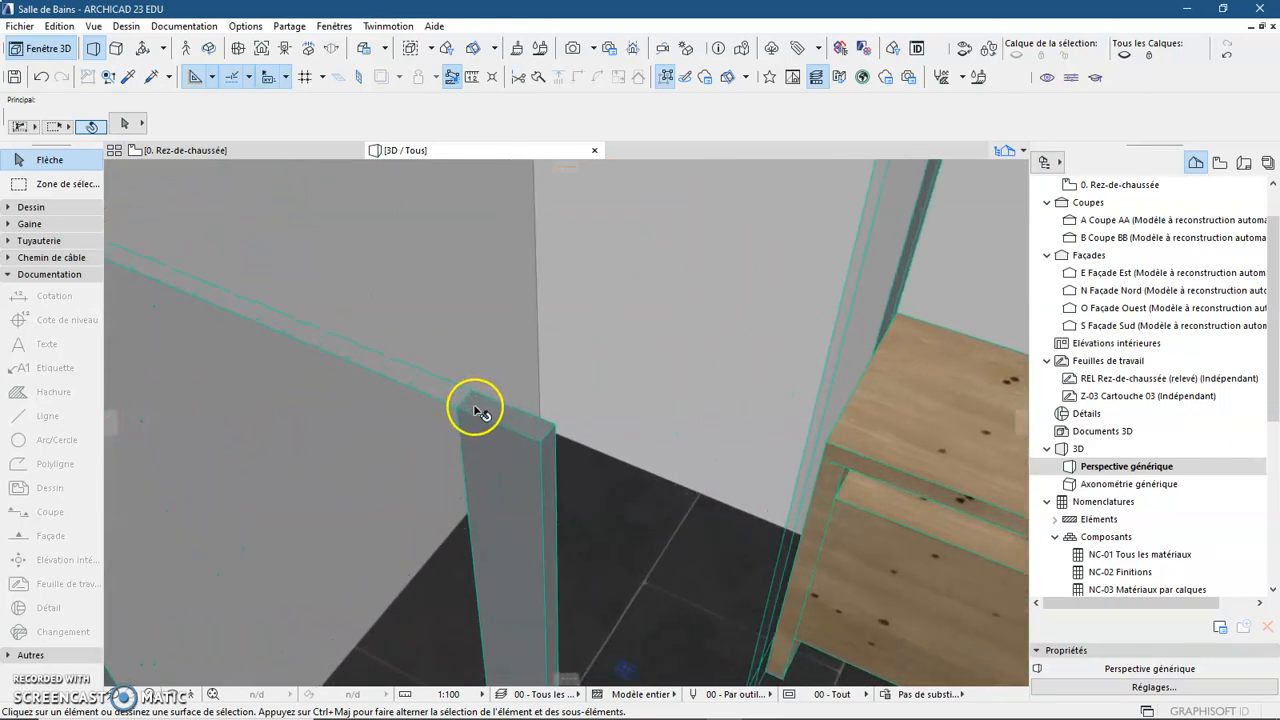
Place a guide line along the free-standing post's outer top edge and move it 5 towards the glass.
{"action": "left_click_drag", "start_coordinate": [112, 428], "coordinate": [556, 436]}
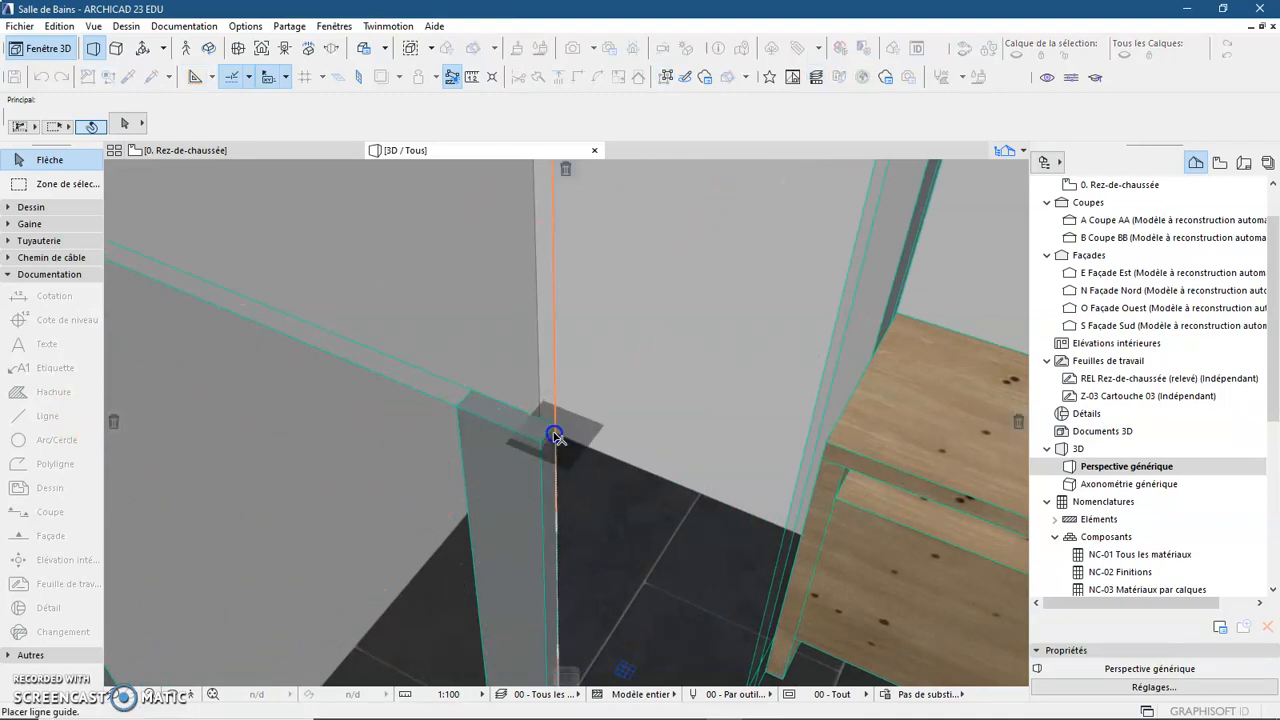
{"action": "left_click", "coordinate": [550, 440]}
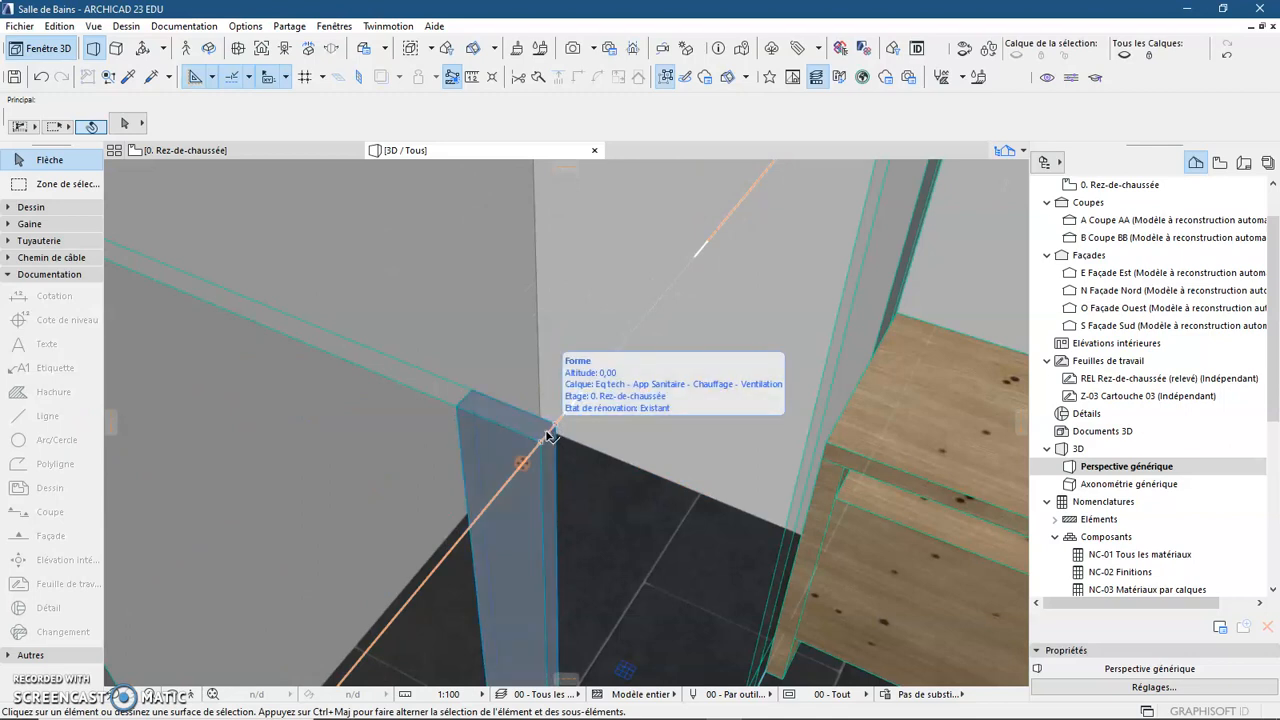
{"action": "left_click", "coordinate": [523, 464]}
{"action": "left_click_drag", "start_coordinate": [524, 466], "coordinate": [492, 410]}
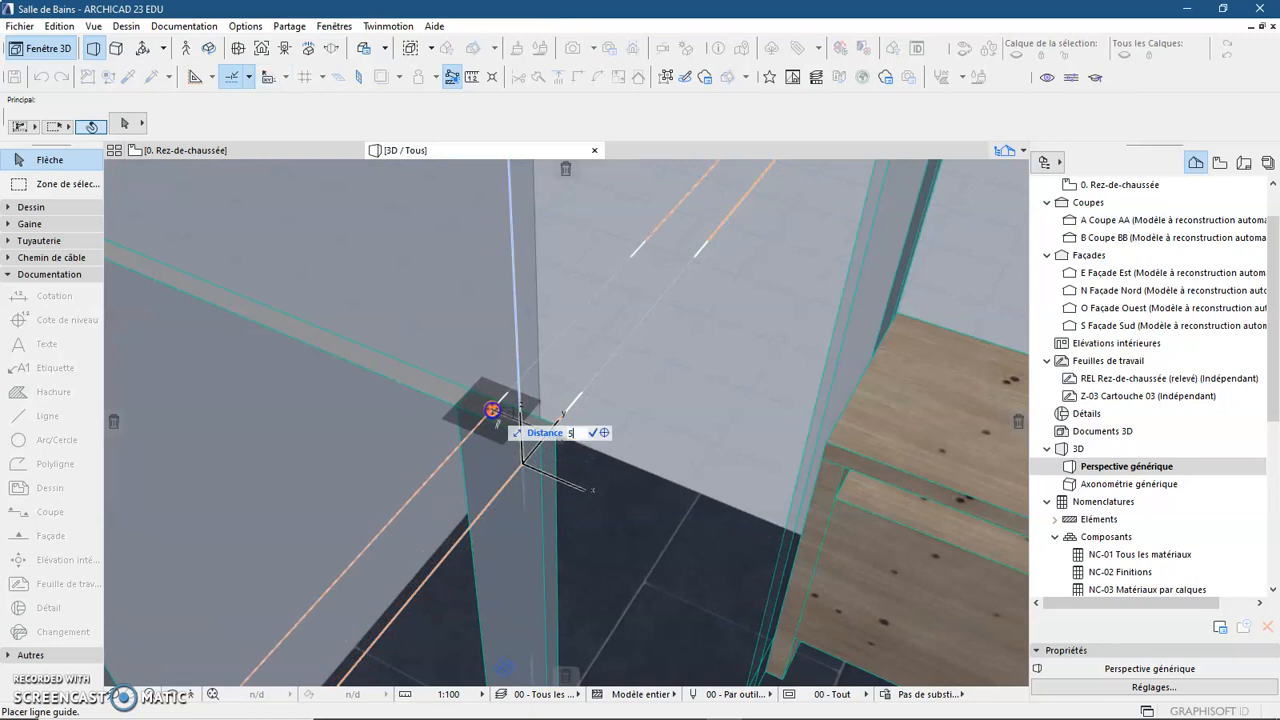
{"action": "left_click_drag", "start_coordinate": [492, 410], "coordinate": [490, 411]}
Push the free-standing steel post's glass-side face in by 2 to the guide line, then deselect the post.
{"action": "middle_click_drag", "start_coordinate": [358, 503], "coordinate": [753, 541], "text": "shift"}
{"action": "middle_click_drag", "start_coordinate": [560, 432], "coordinate": [612, 410], "text": "shift"}
{"action": "left_click", "coordinate": [580, 411]}
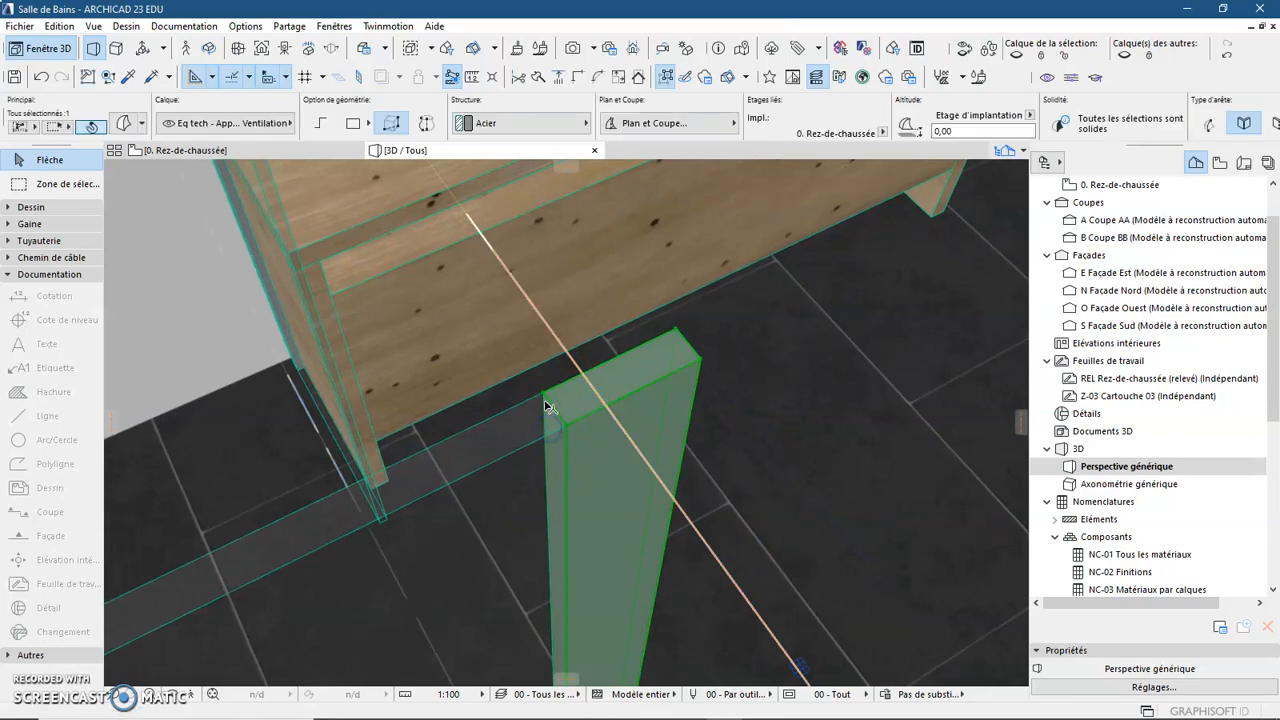
{"action": "scroll", "coordinate": [548, 406], "scroll_direction": "up", "scroll_amount": 4}
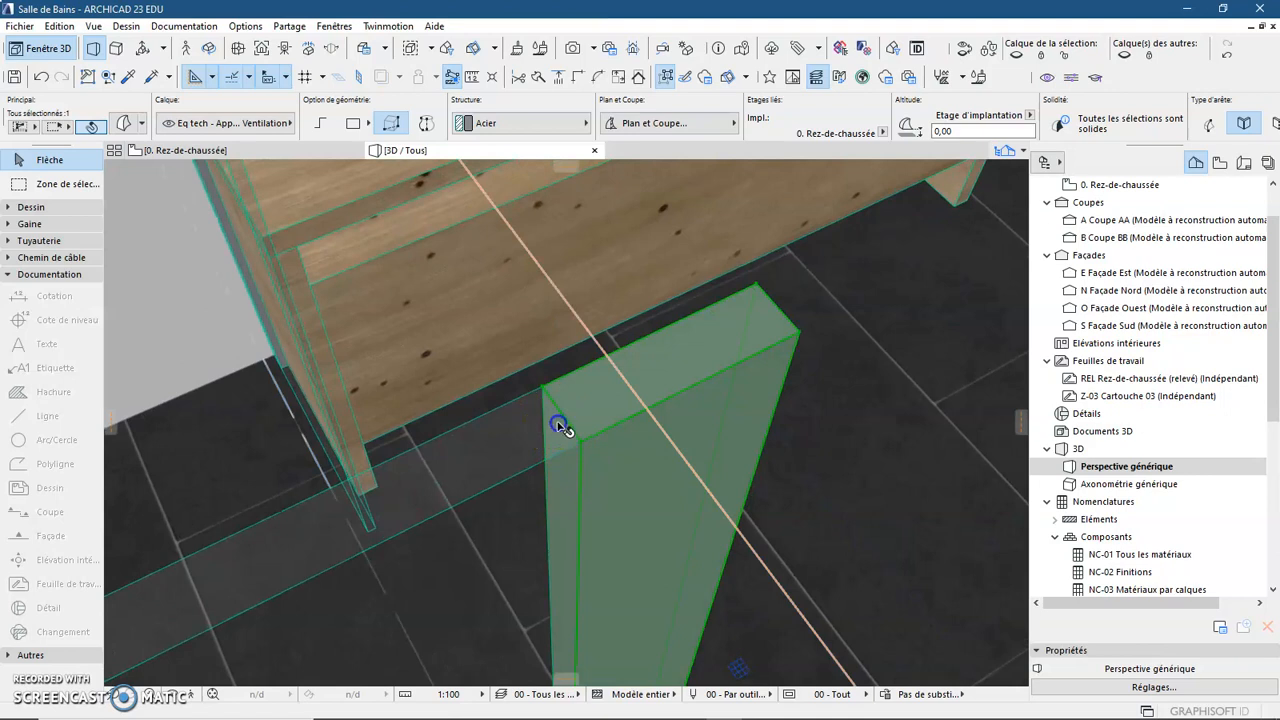
{"action": "left_click", "coordinate": [557, 422]}
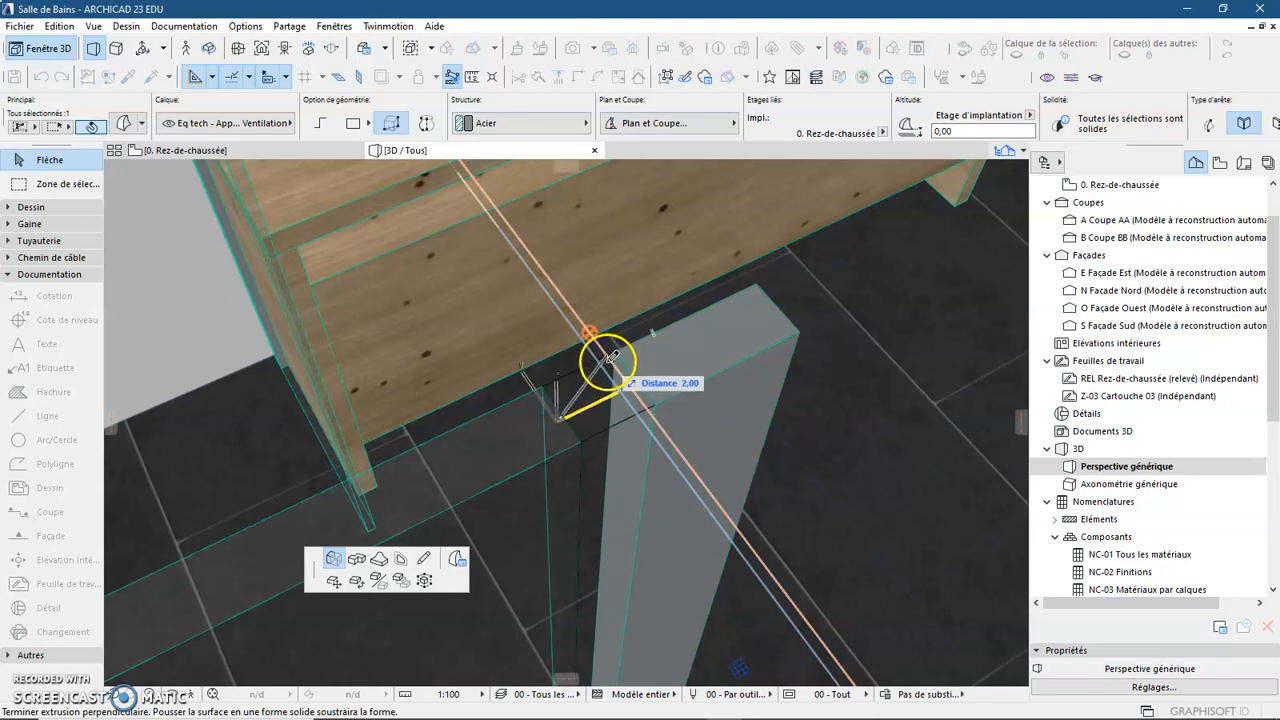
{"action": "left_click", "coordinate": [645, 405]}
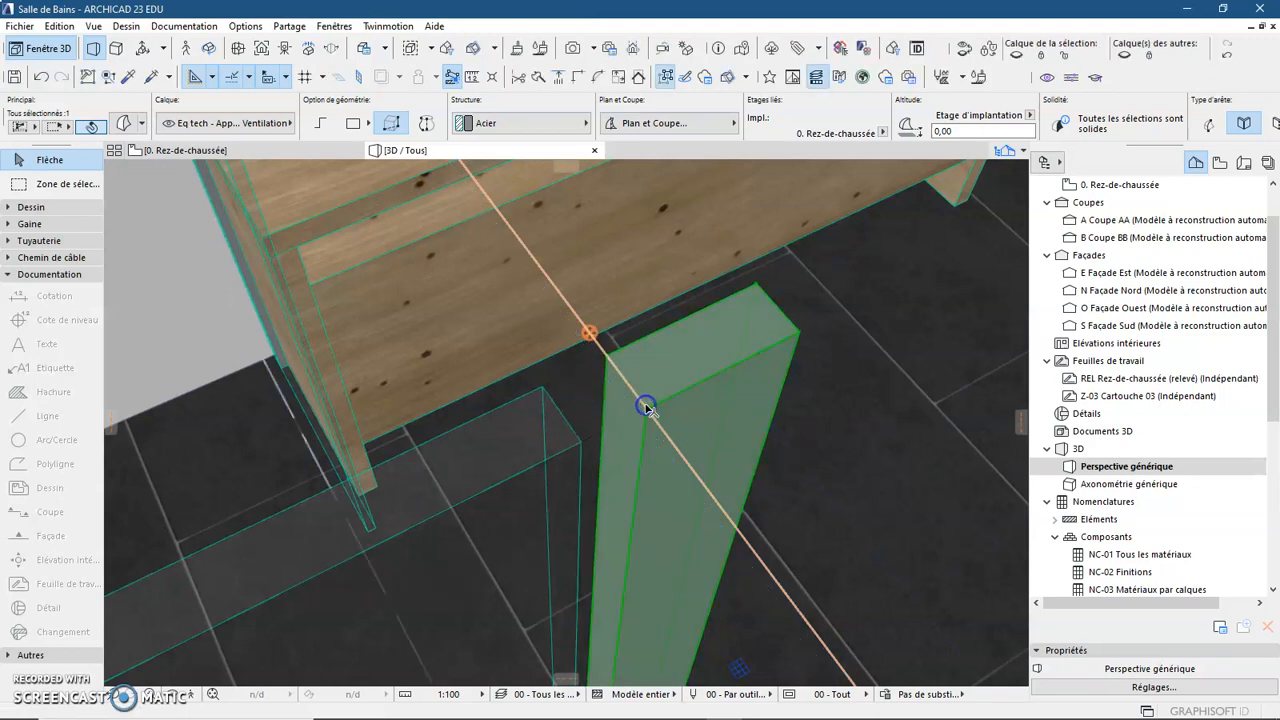
{"action": "key", "text": "Escape"}
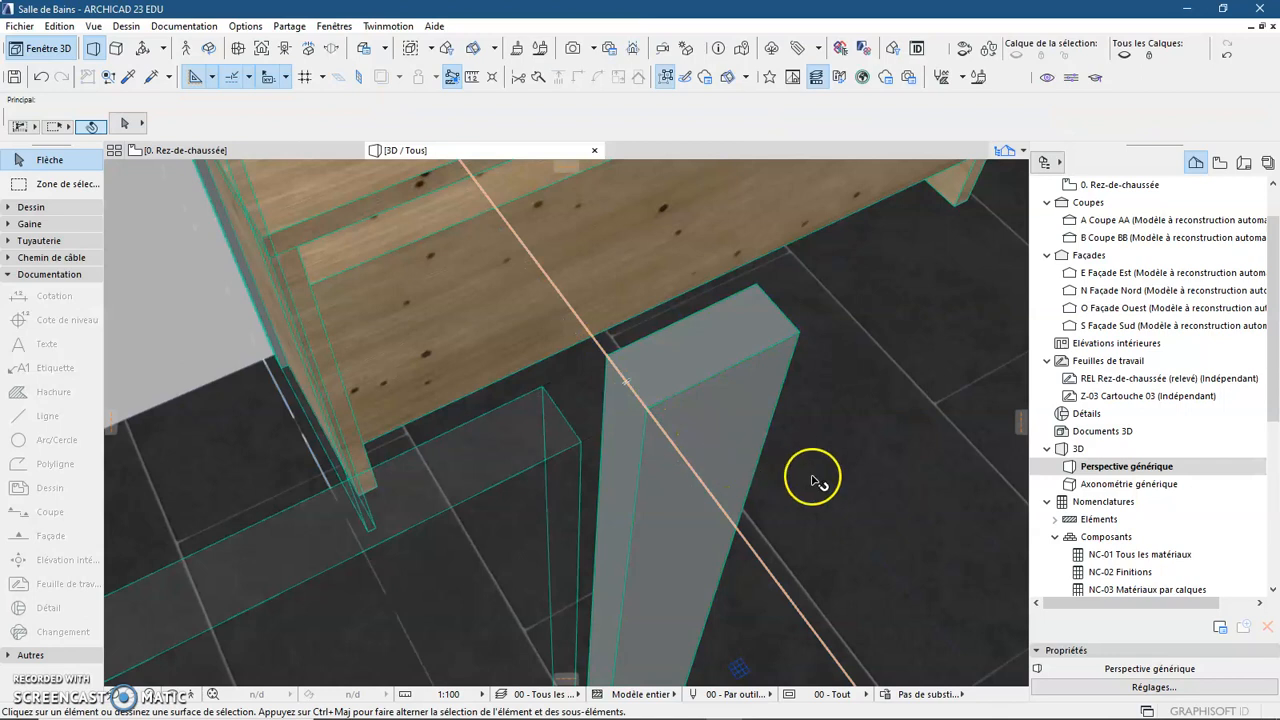
Extrude the glass panel's end face by 2 to meet the shortened steel post, then deselect the panel.
{"action": "mouse_move", "coordinate": [817, 467]}
{"action": "middle_mouse_down", "text": "shift"}
{"action": "mouse_move", "coordinate": [717, 497]}
{"action": "mouse_move", "coordinate": [423, 459]}
{"action": "middle_mouse_up", "text": "shift"}
{"action": "left_click", "coordinate": [563, 470]}
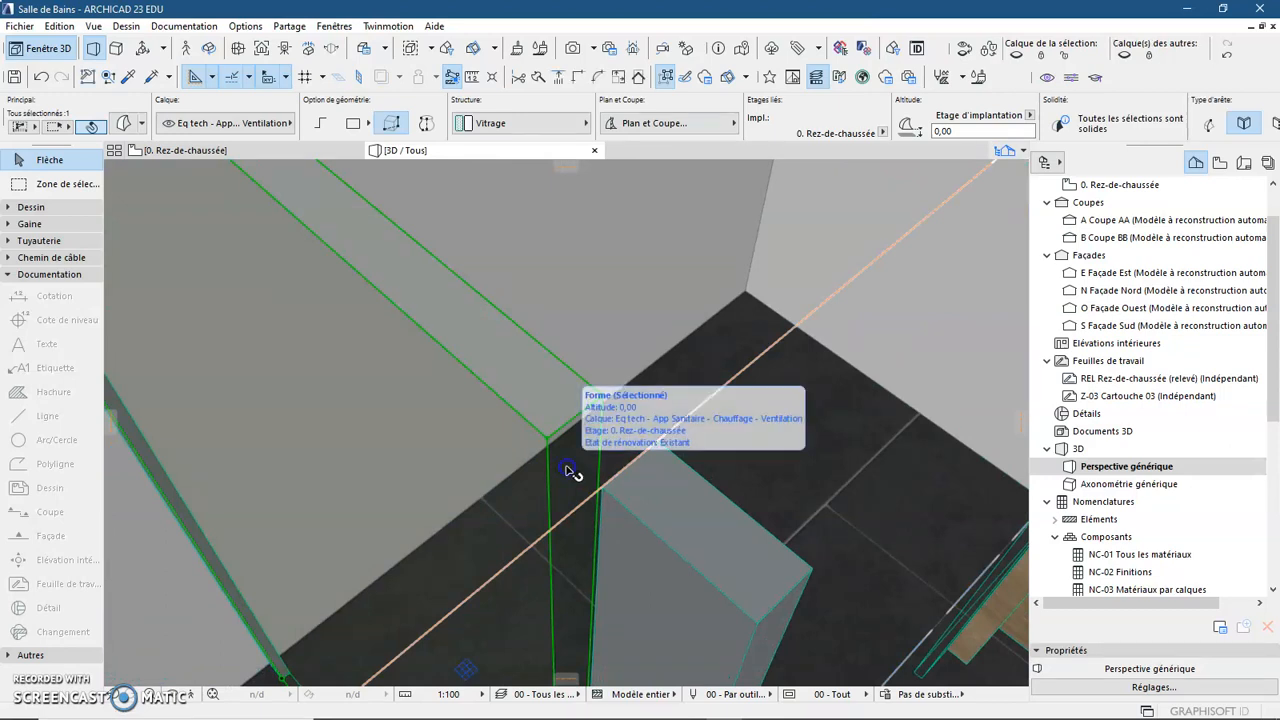
{"action": "left_click", "coordinate": [571, 469]}
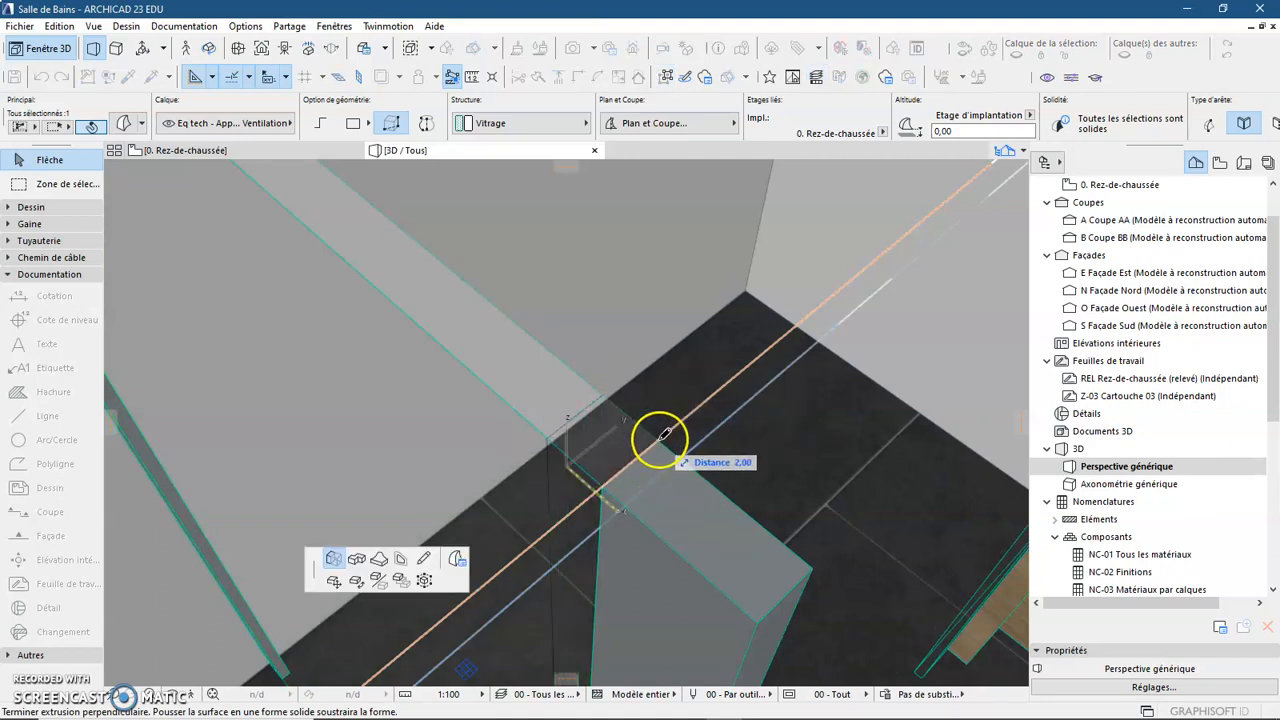
{"action": "left_click", "coordinate": [662, 436]}
{"action": "scroll", "coordinate": [607, 485], "scroll_direction": "down", "scroll_amount": 1}
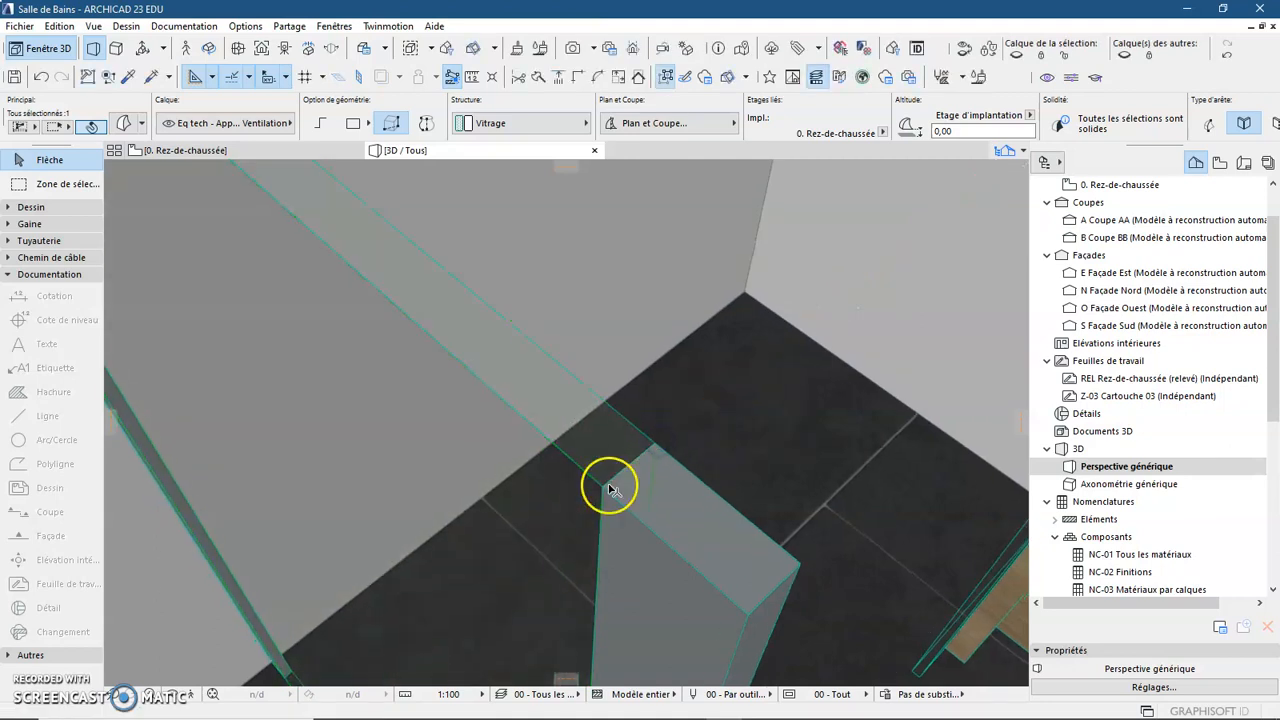
{"action": "scroll", "coordinate": [605, 490], "scroll_direction": "down", "scroll_amount": 3}
{"action": "key", "text": "Escape"}
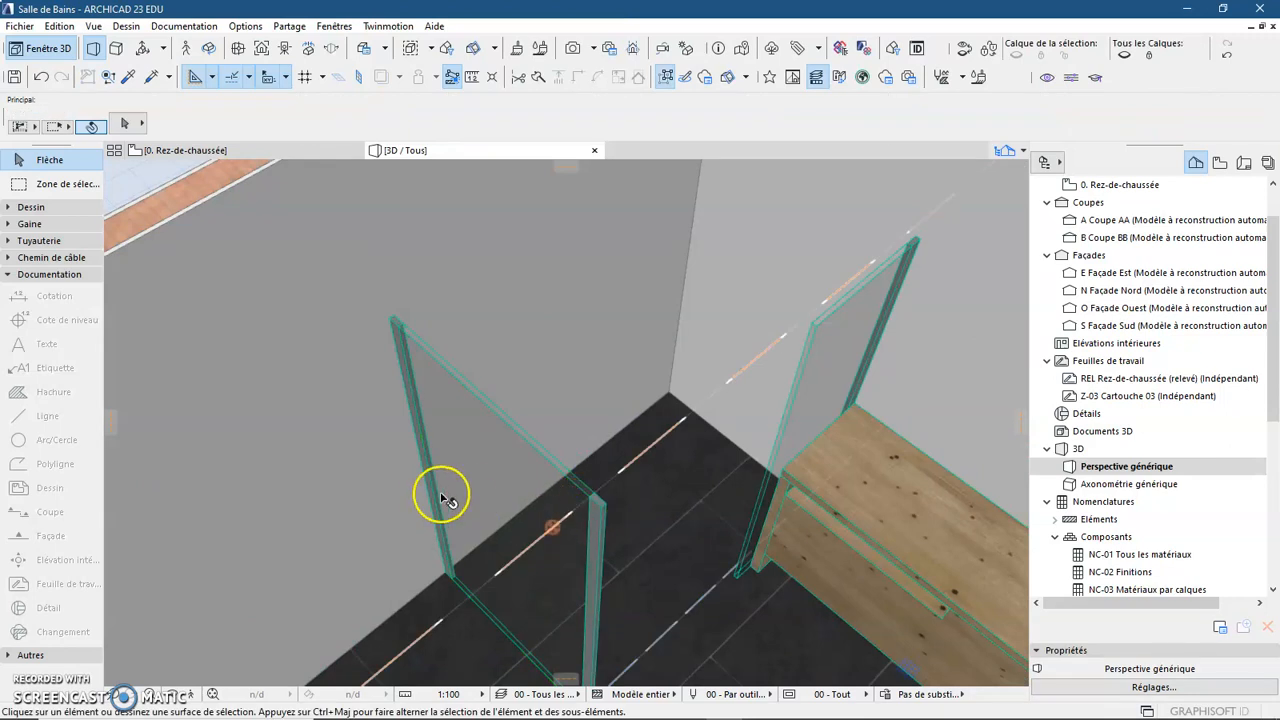
{"action": "scroll", "coordinate": [487, 506], "scroll_direction": "down", "scroll_amount": 2}
{"action": "middle_click_drag", "start_coordinate": [447, 527], "coordinate": [164, 474]}
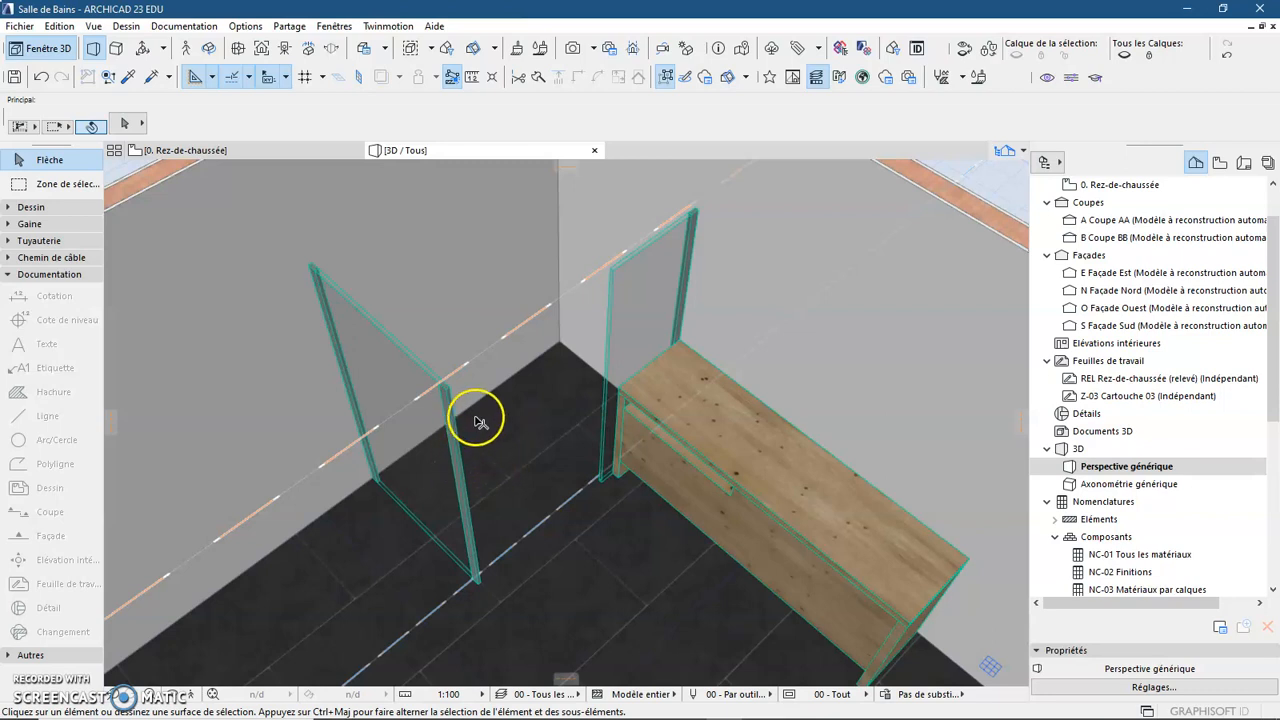
Activate the Object tool for the 3D view and open its default settings.
{"action": "scroll", "coordinate": [476, 432], "scroll_direction": "down", "scroll_amount": 2}
{"action": "scroll", "coordinate": [472, 428], "scroll_direction": "down", "scroll_amount": 1}
{"action": "middle_click_drag", "start_coordinate": [467, 398], "coordinate": [497, 415]}
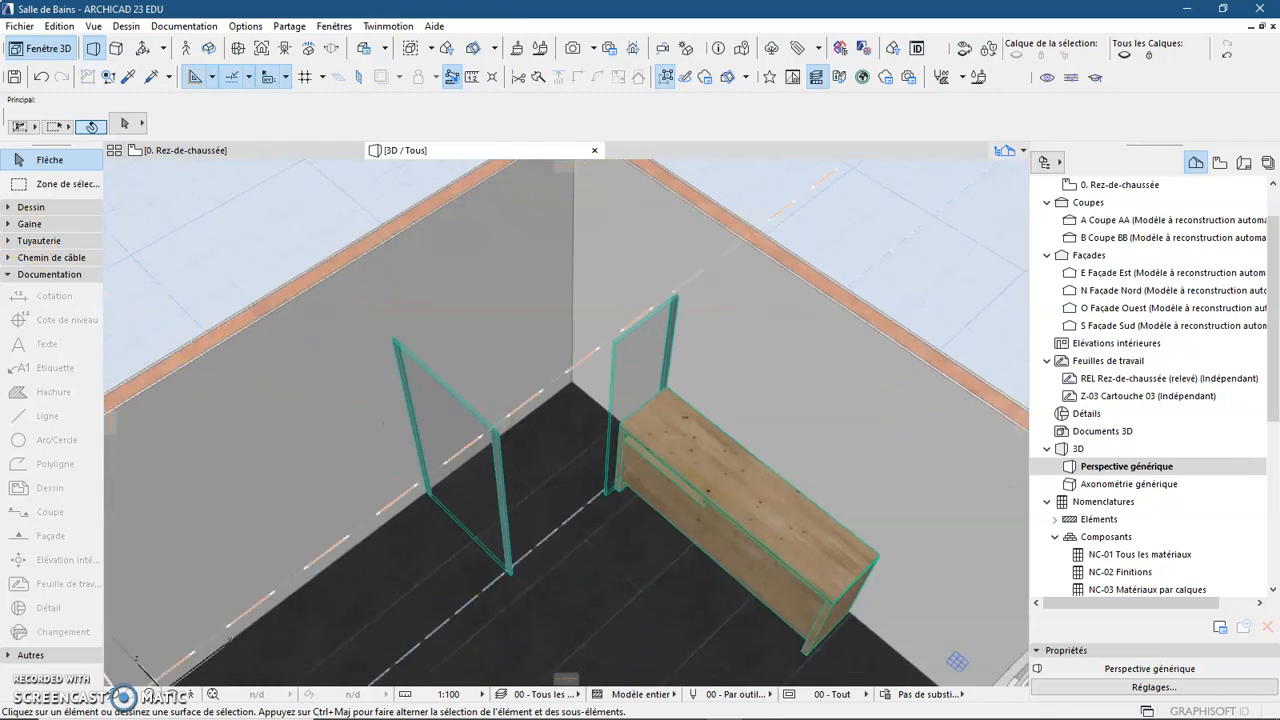
{"action": "left_click", "coordinate": [9, 208]}
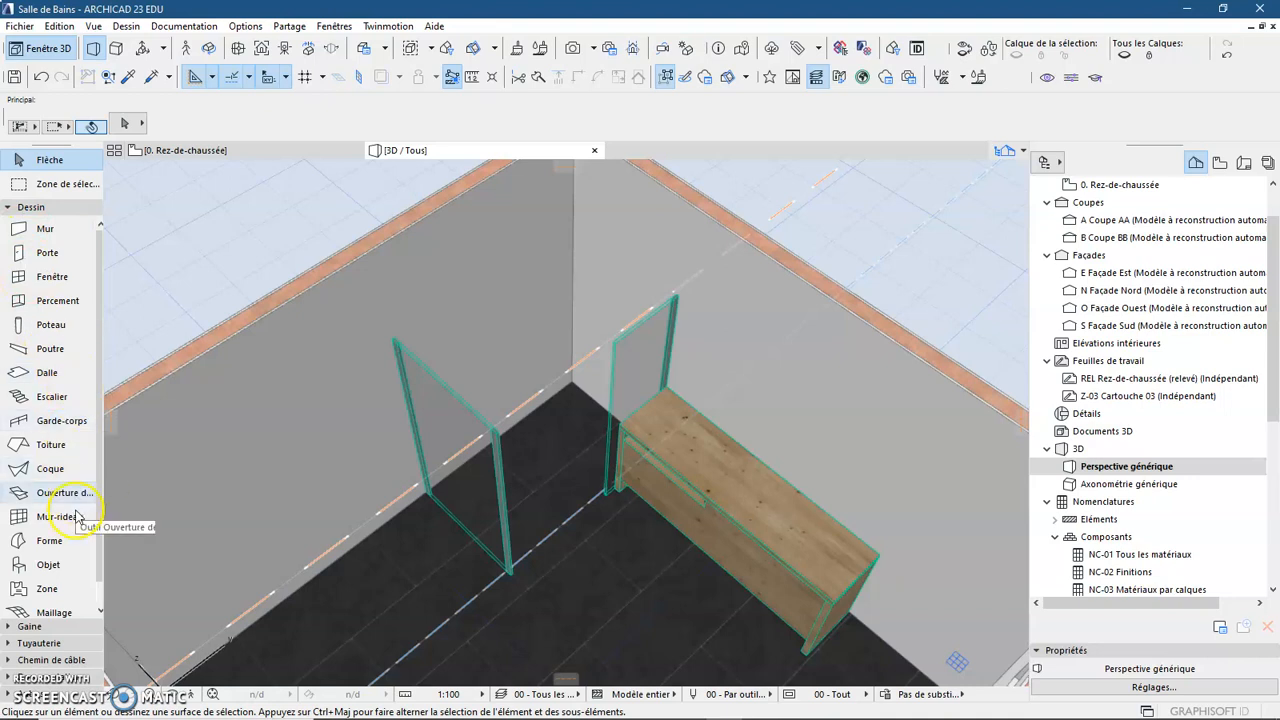
{"action": "left_click", "coordinate": [58, 566]}
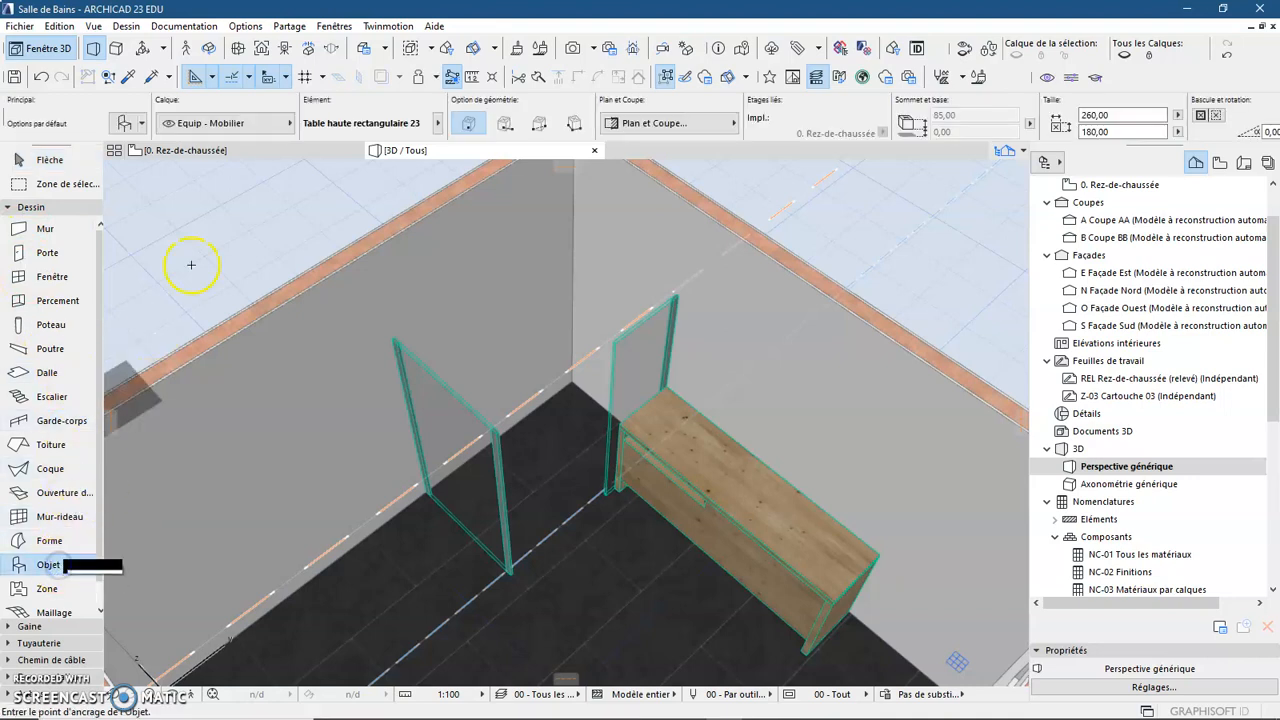
{"action": "left_click", "coordinate": [124, 122]}
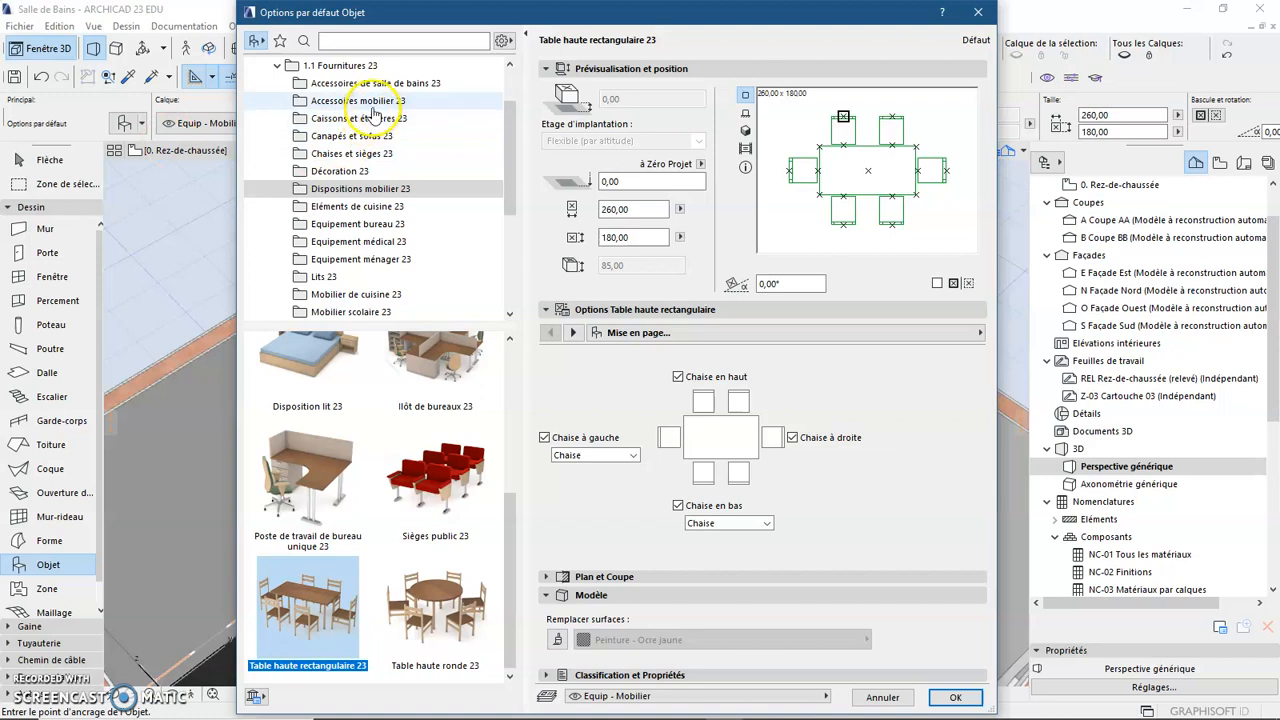
Look through the objects in the Accessoires de salle de bains 23 library folder, including the shower screens.
{"action": "left_click", "coordinate": [396, 86]}
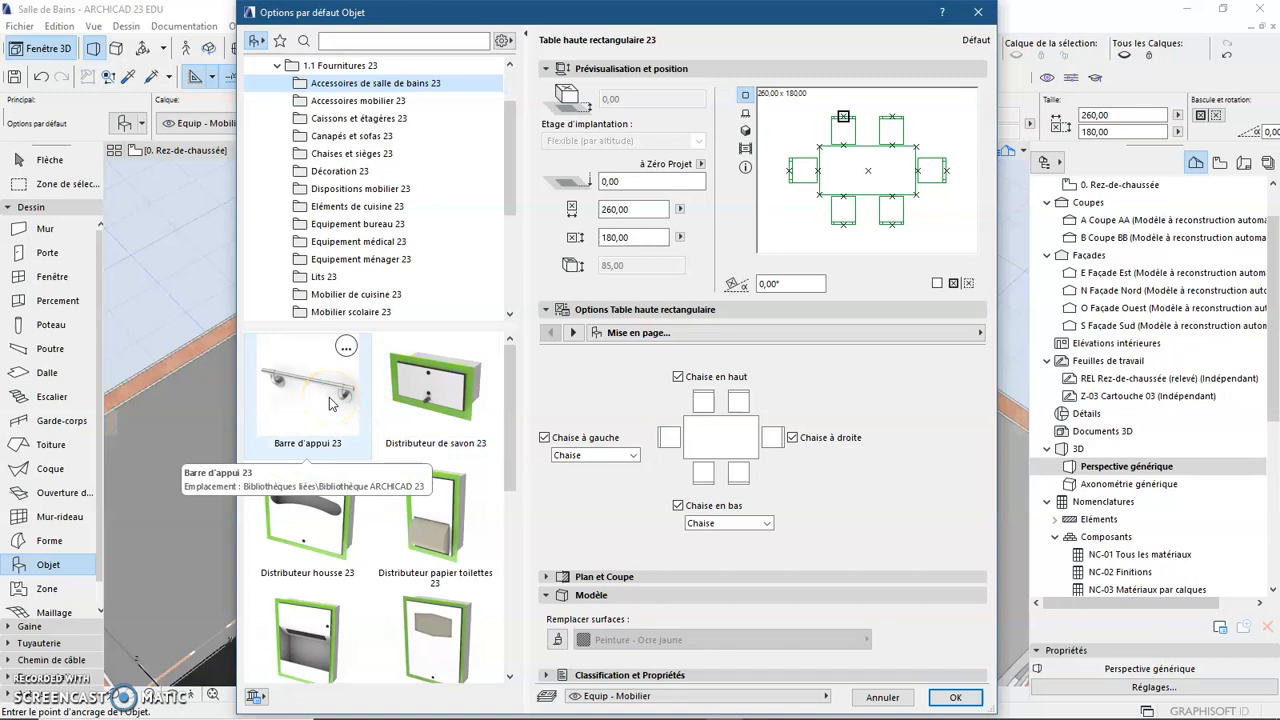
{"action": "scroll", "coordinate": [332, 403], "scroll_direction": "down", "scroll_amount": 3}
{"action": "scroll", "coordinate": [305, 380], "scroll_direction": "down", "scroll_amount": 3}
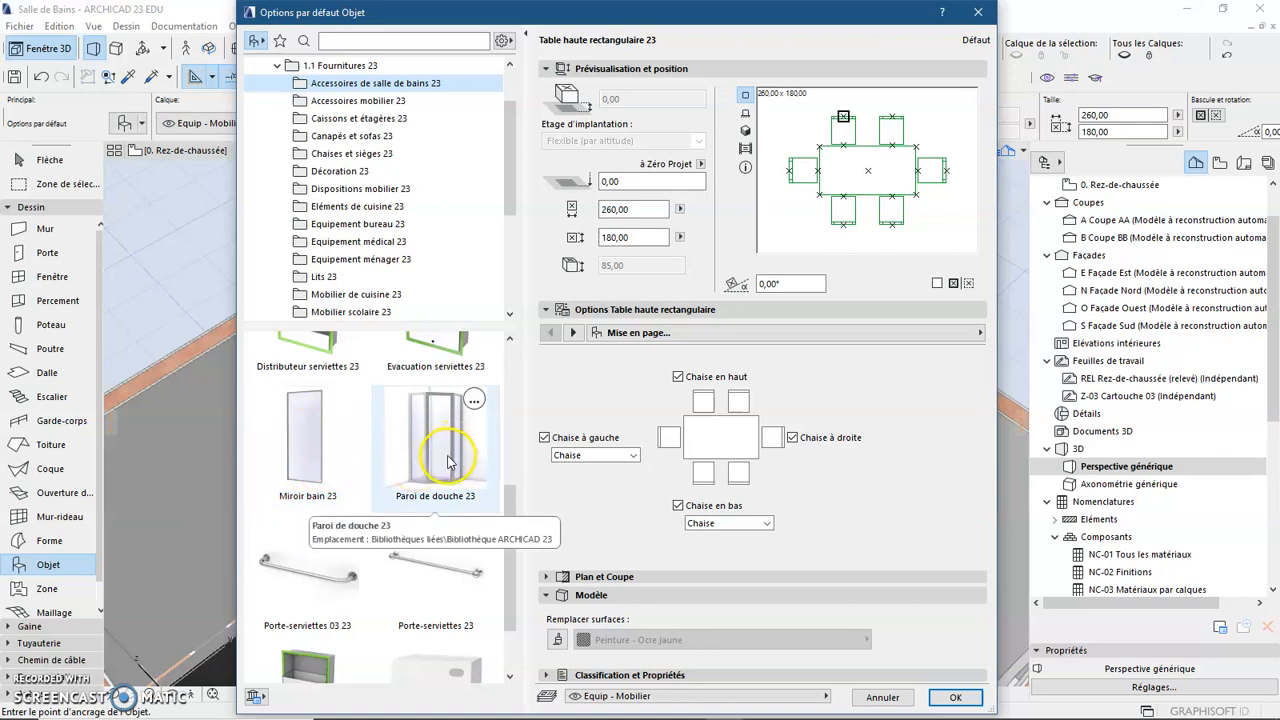
{"action": "scroll", "coordinate": [448, 462], "scroll_direction": "down", "scroll_amount": 2}
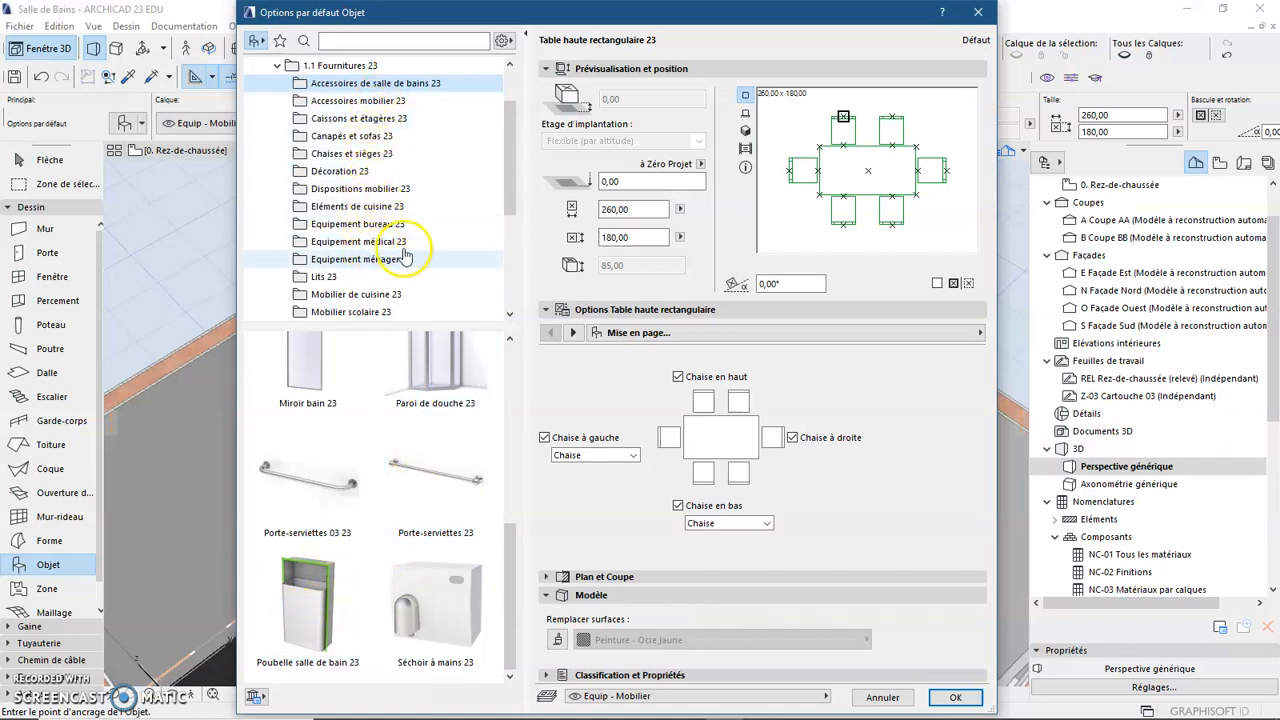
Expand the Sanitaires 23 library folder and examine its bathtub and shower, partition, sink and washbasin objects.
{"action": "left_click_drag", "start_coordinate": [507, 178], "coordinate": [509, 222]}
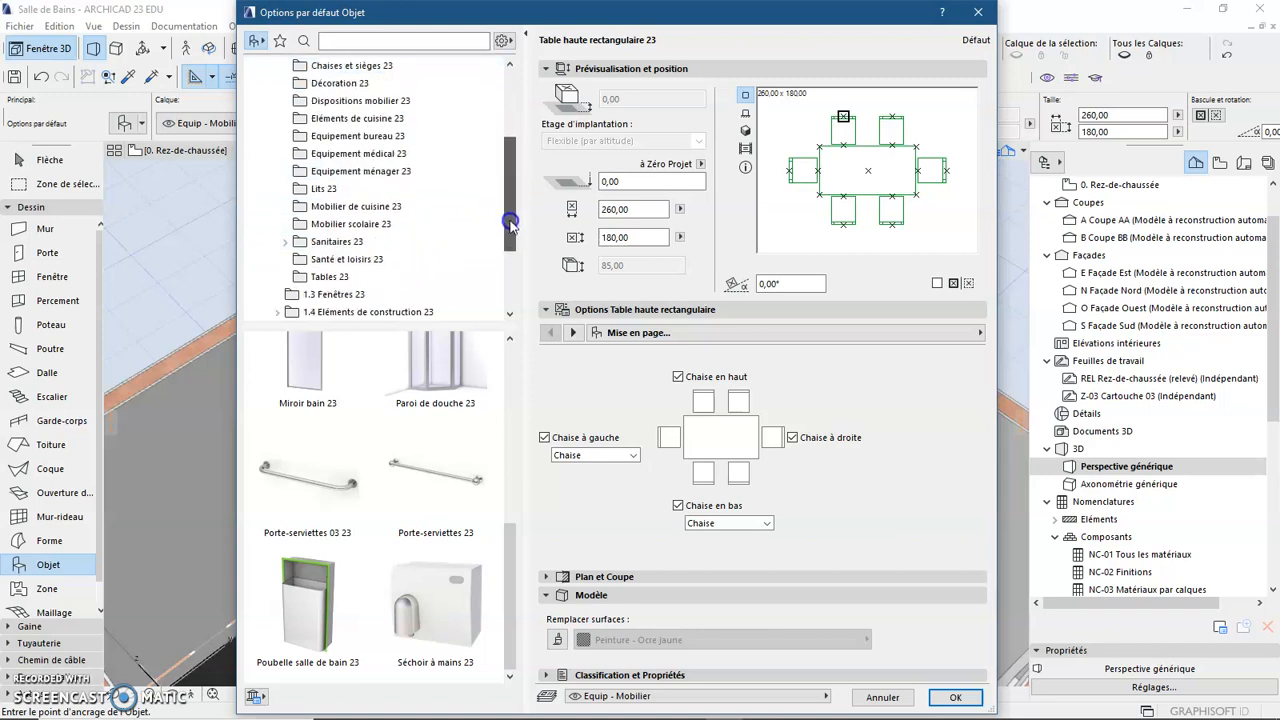
{"action": "left_click", "coordinate": [286, 242]}
{"action": "left_click", "coordinate": [305, 206]}
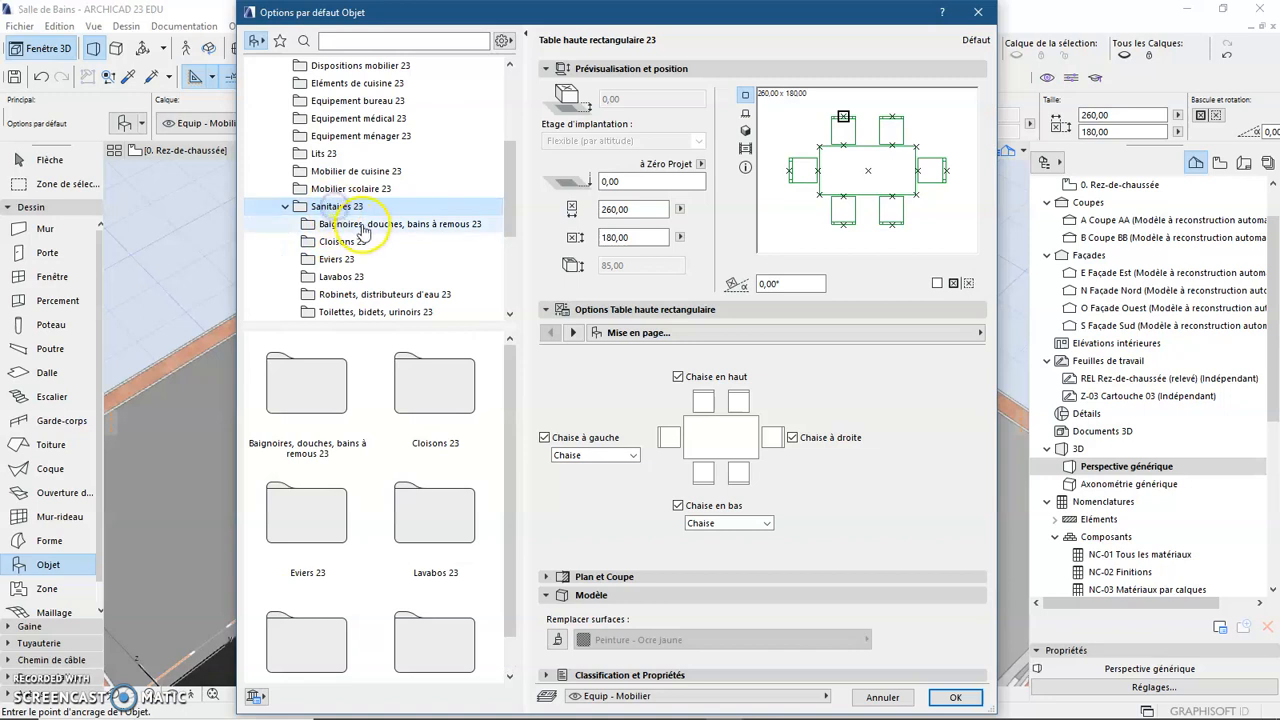
{"action": "left_click", "coordinate": [365, 226]}
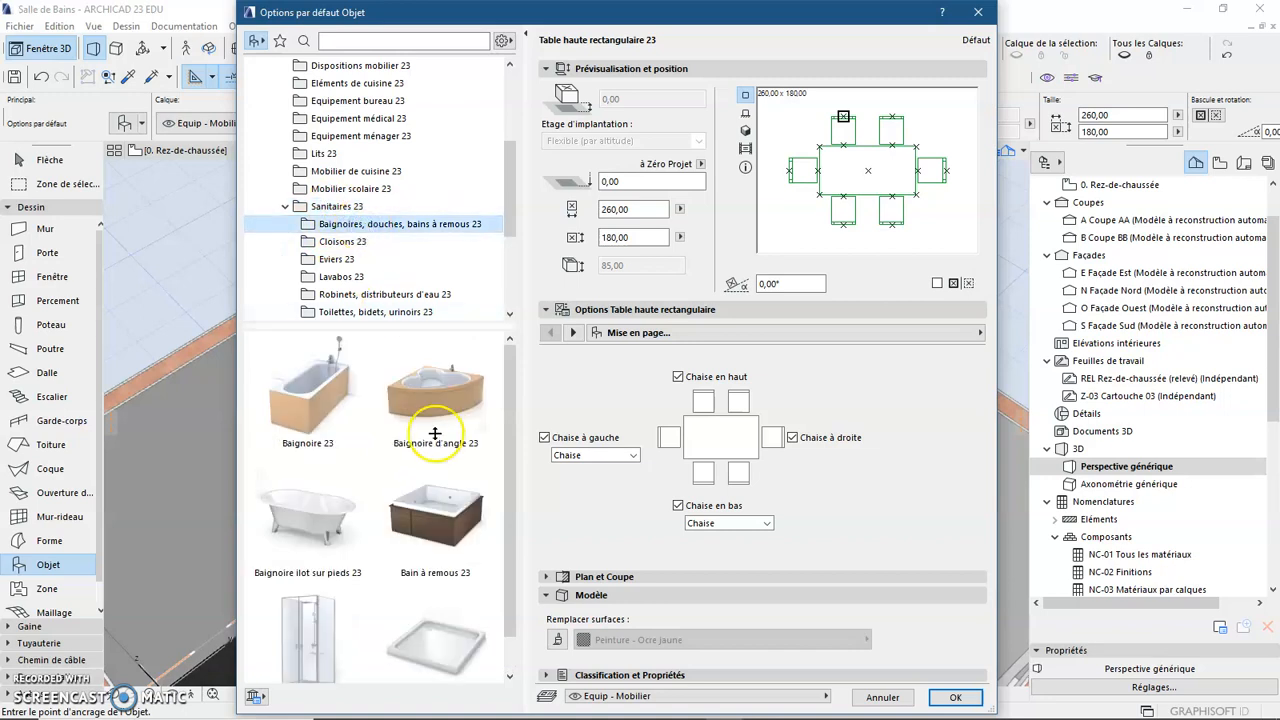
{"action": "scroll", "coordinate": [433, 455], "scroll_direction": "down", "scroll_amount": 1}
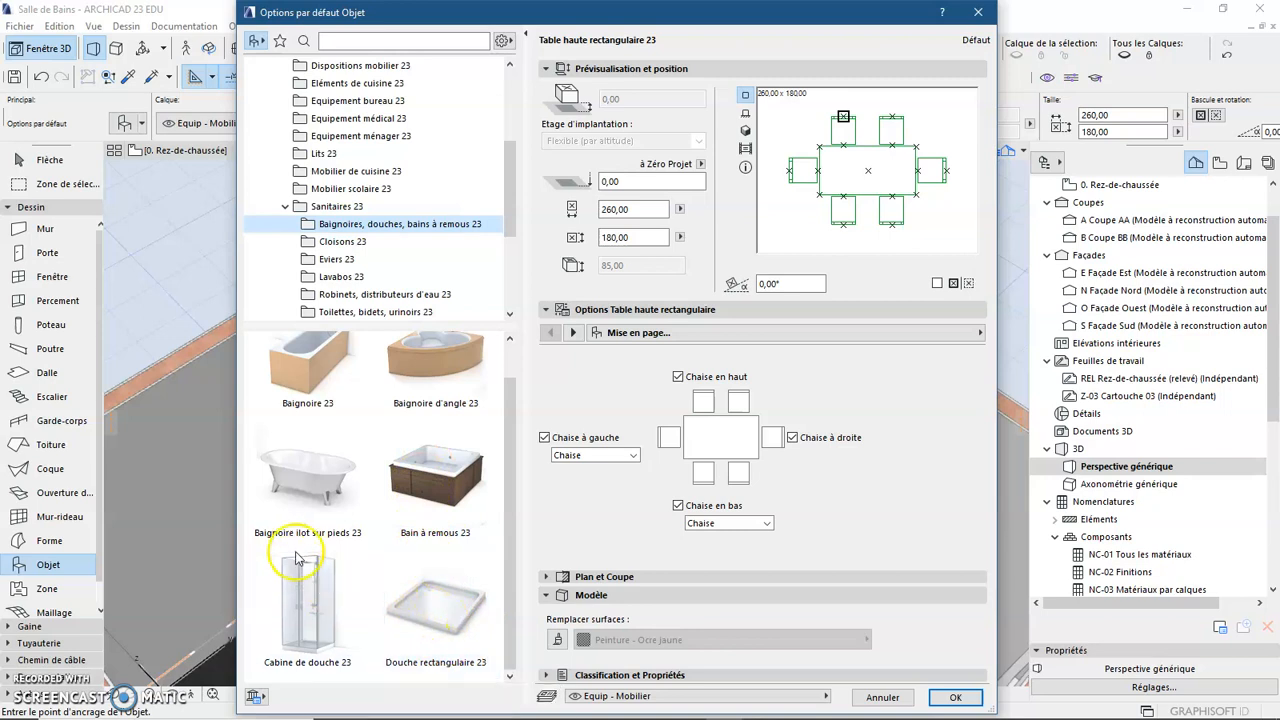
{"action": "left_click", "coordinate": [342, 242]}
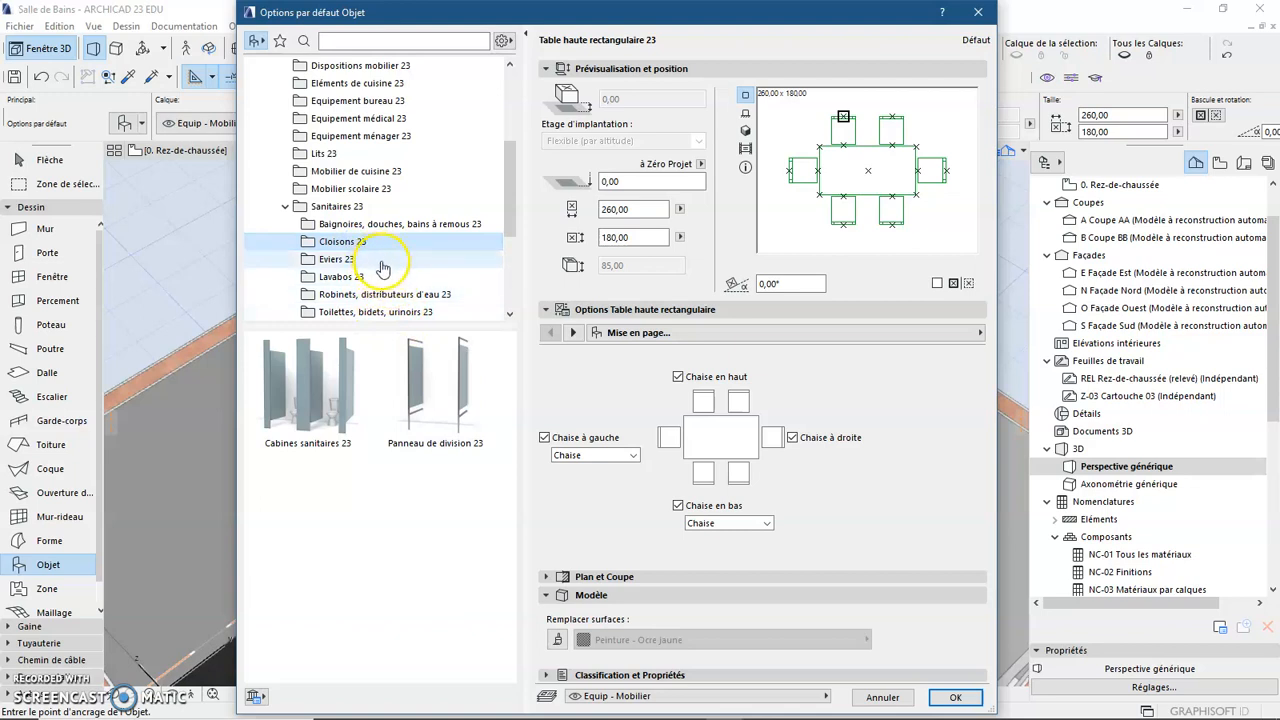
{"action": "left_click", "coordinate": [383, 262]}
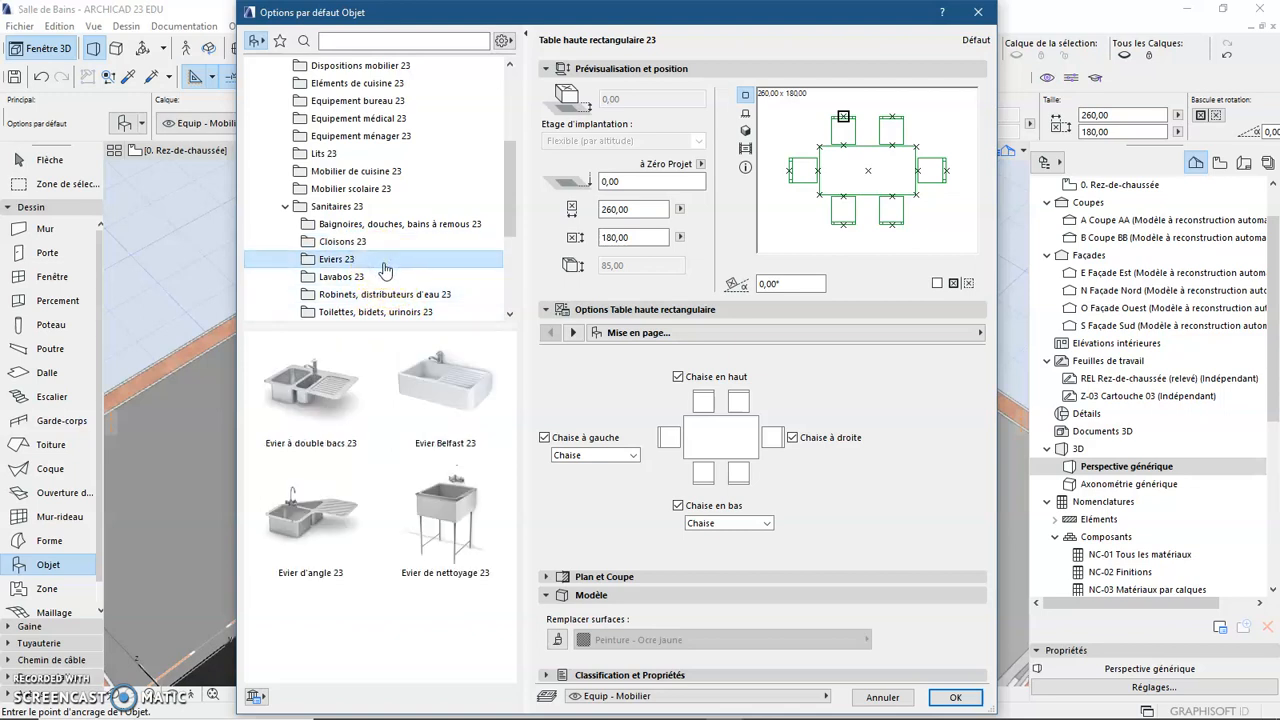
{"action": "left_click", "coordinate": [374, 282]}
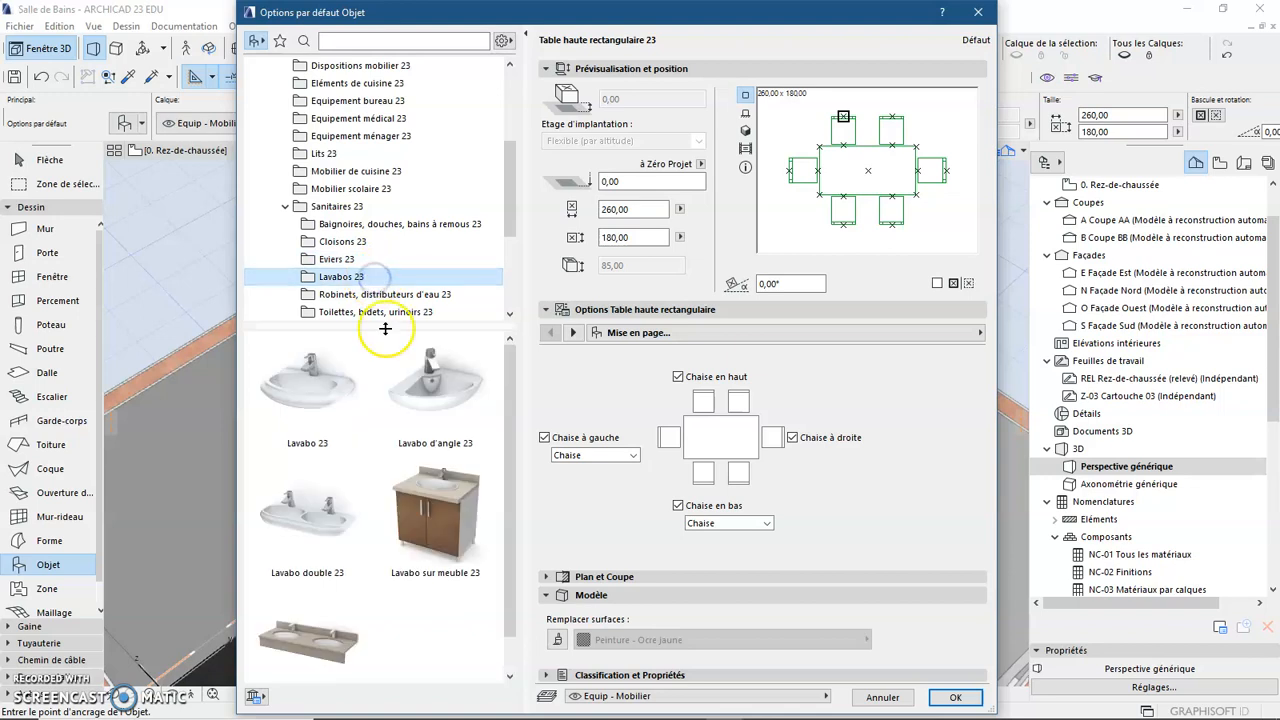
{"action": "scroll", "coordinate": [428, 462], "scroll_direction": "down", "scroll_amount": 1}
{"action": "left_click", "coordinate": [428, 462]}
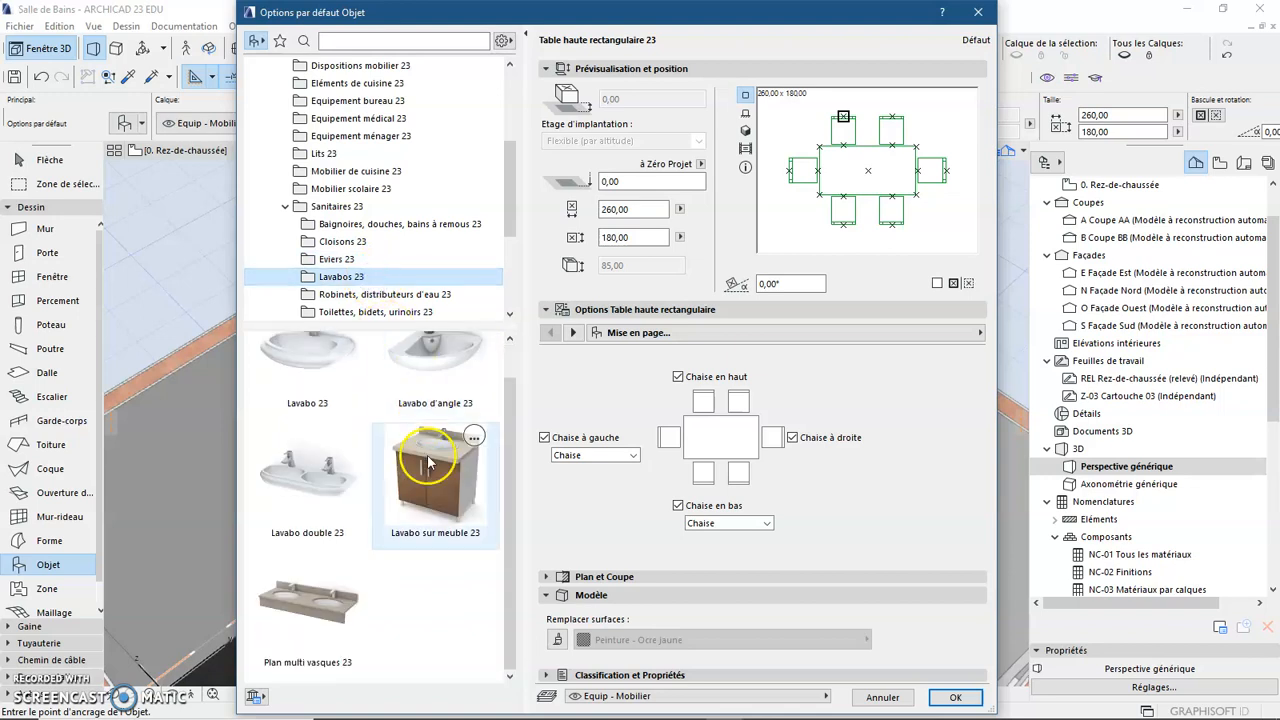
Examine the objects in the Robinets, distributeurs d'eau 23 and Toilettes, bidets, urinoirs 23 folders.
{"action": "left_click", "coordinate": [366, 295]}
{"action": "scroll", "coordinate": [380, 477], "scroll_direction": "down", "scroll_amount": 1}
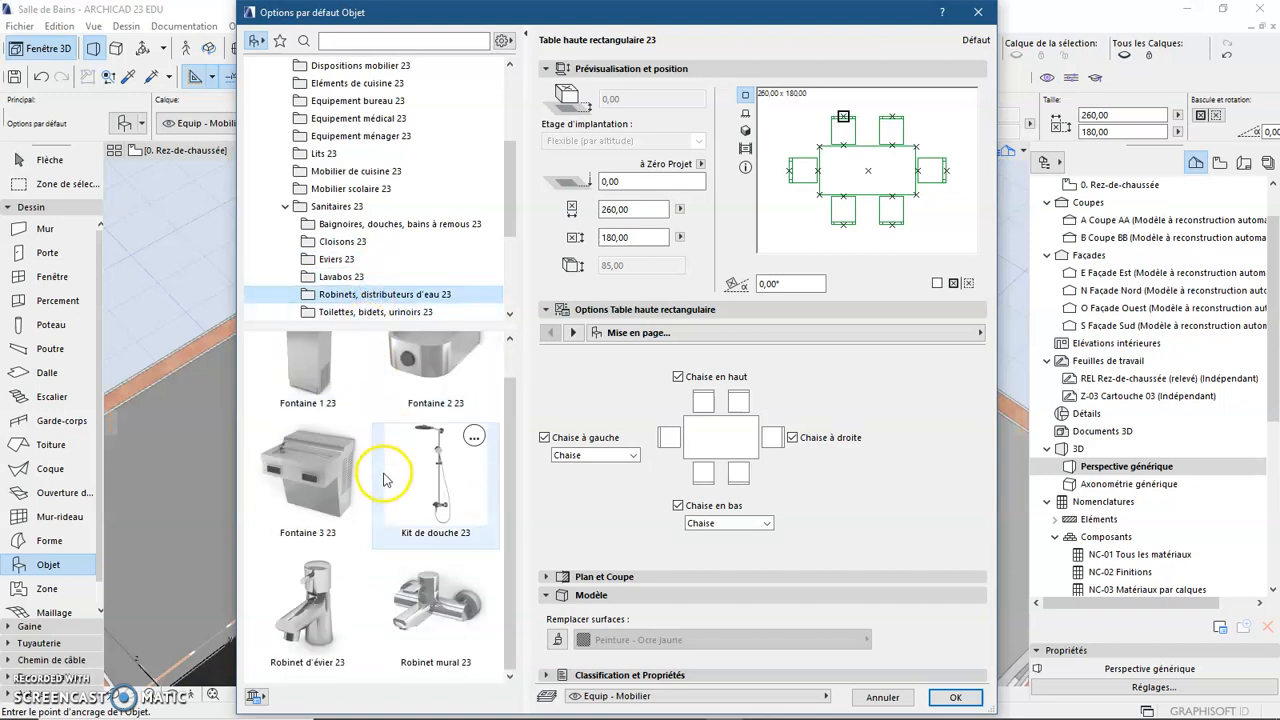
{"action": "scroll", "coordinate": [380, 518], "scroll_direction": "up", "scroll_amount": 1}
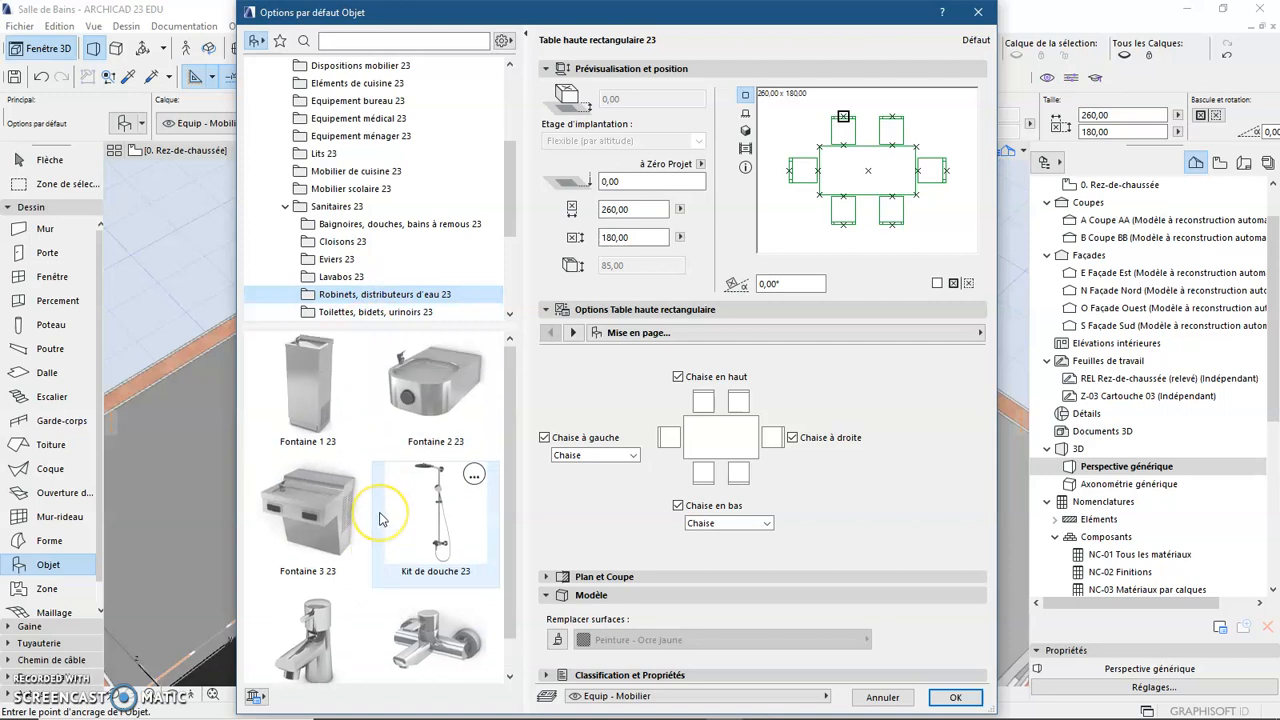
{"action": "left_click", "coordinate": [355, 312]}
{"action": "scroll", "coordinate": [300, 428], "scroll_direction": "down", "scroll_amount": 1}
{"action": "scroll", "coordinate": [365, 432], "scroll_direction": "up", "scroll_amount": 1}
{"action": "left_click_drag", "start_coordinate": [509, 220], "coordinate": [510, 258]}
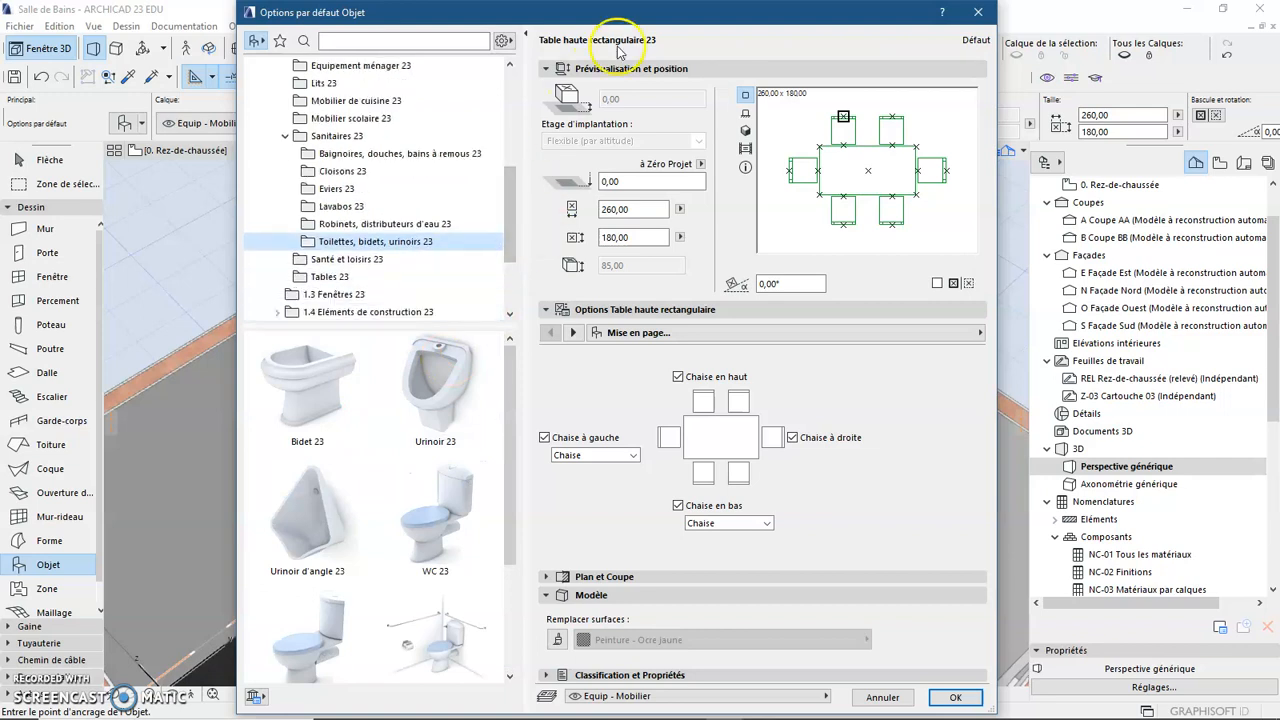
Choose the Kit de douche 23 object from the Robinets, distributeurs d'eau 23 folder and check its available styles.
{"action": "left_click_drag", "start_coordinate": [636, 18], "coordinate": [511, 57]}
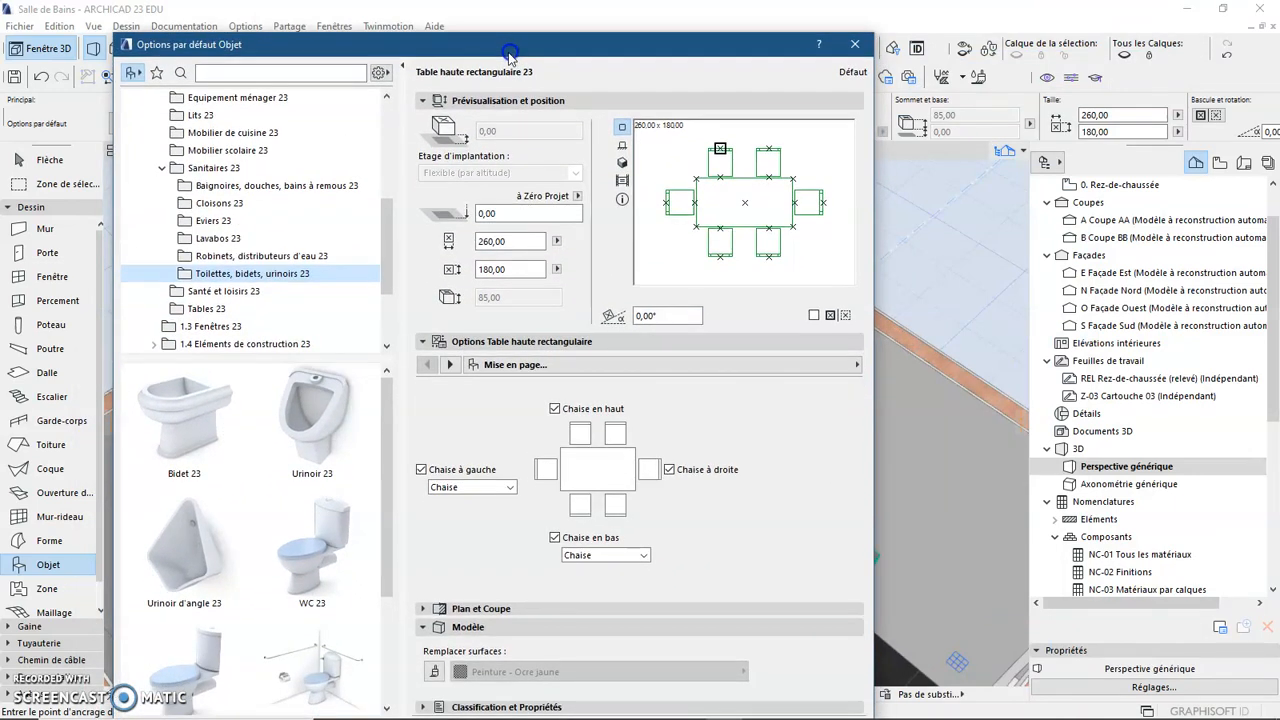
{"action": "left_click", "coordinate": [262, 258]}
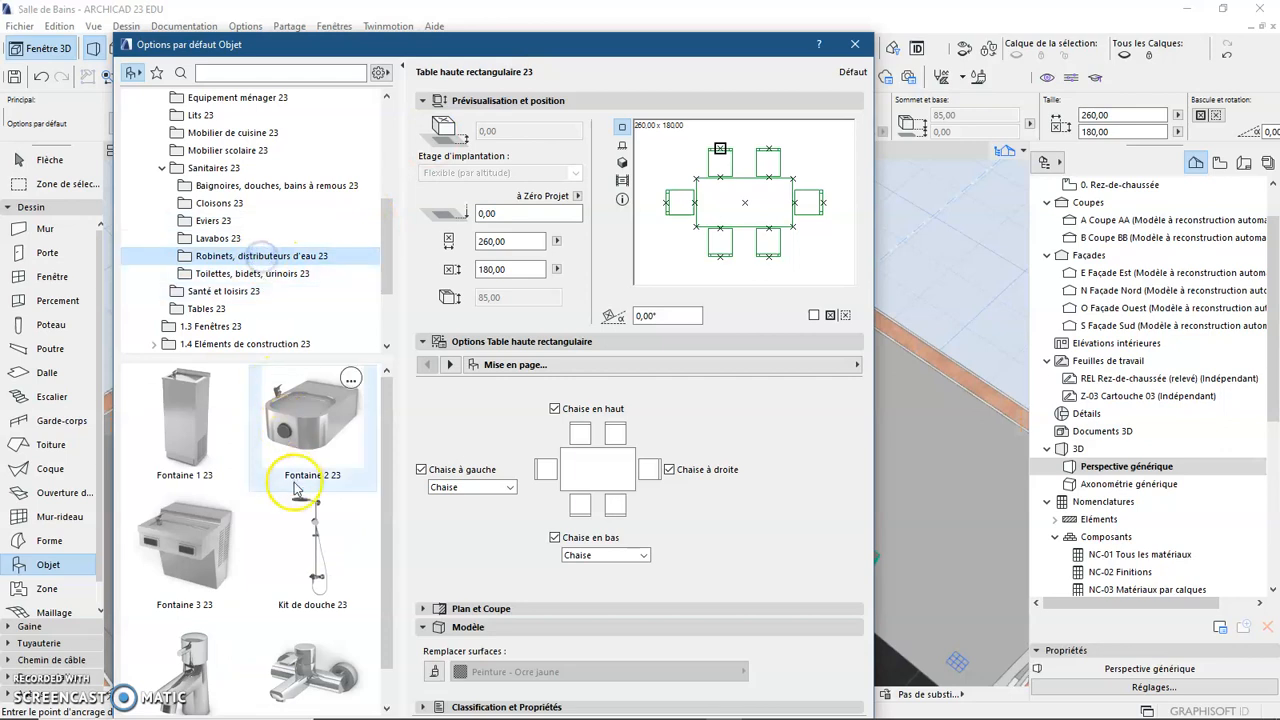
{"action": "left_click", "coordinate": [314, 550]}
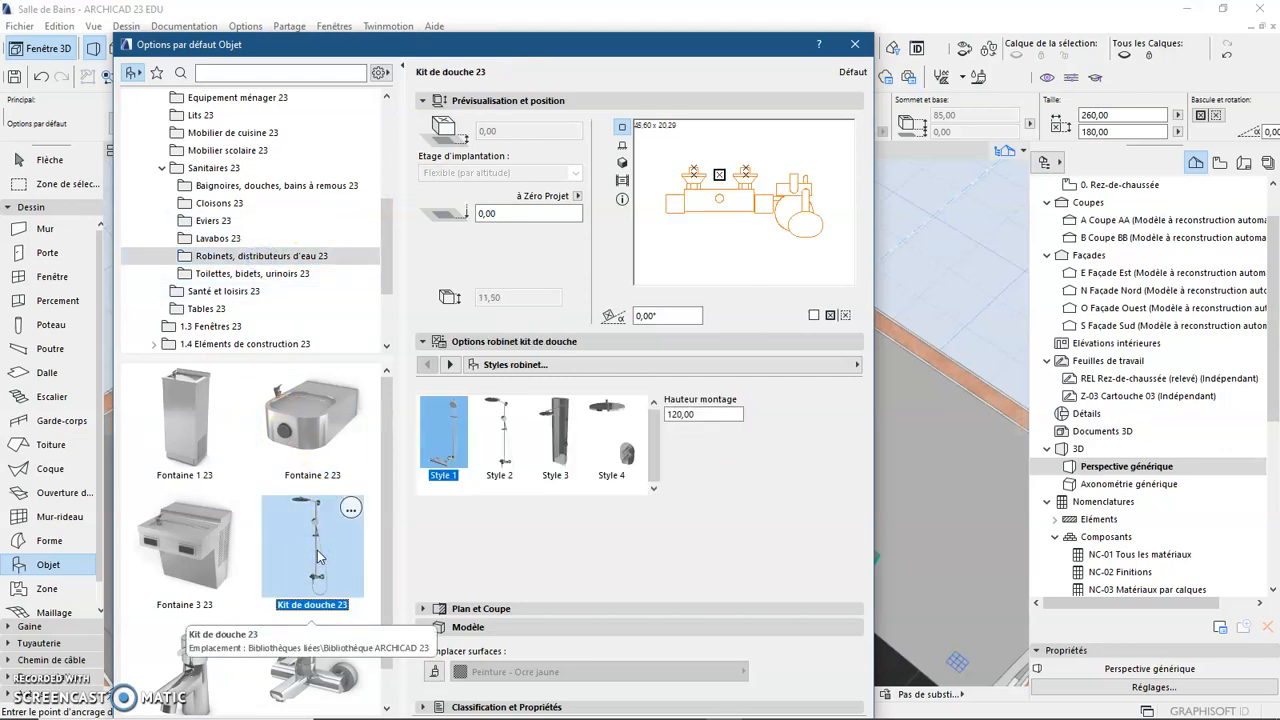
{"action": "left_click", "coordinate": [335, 548]}
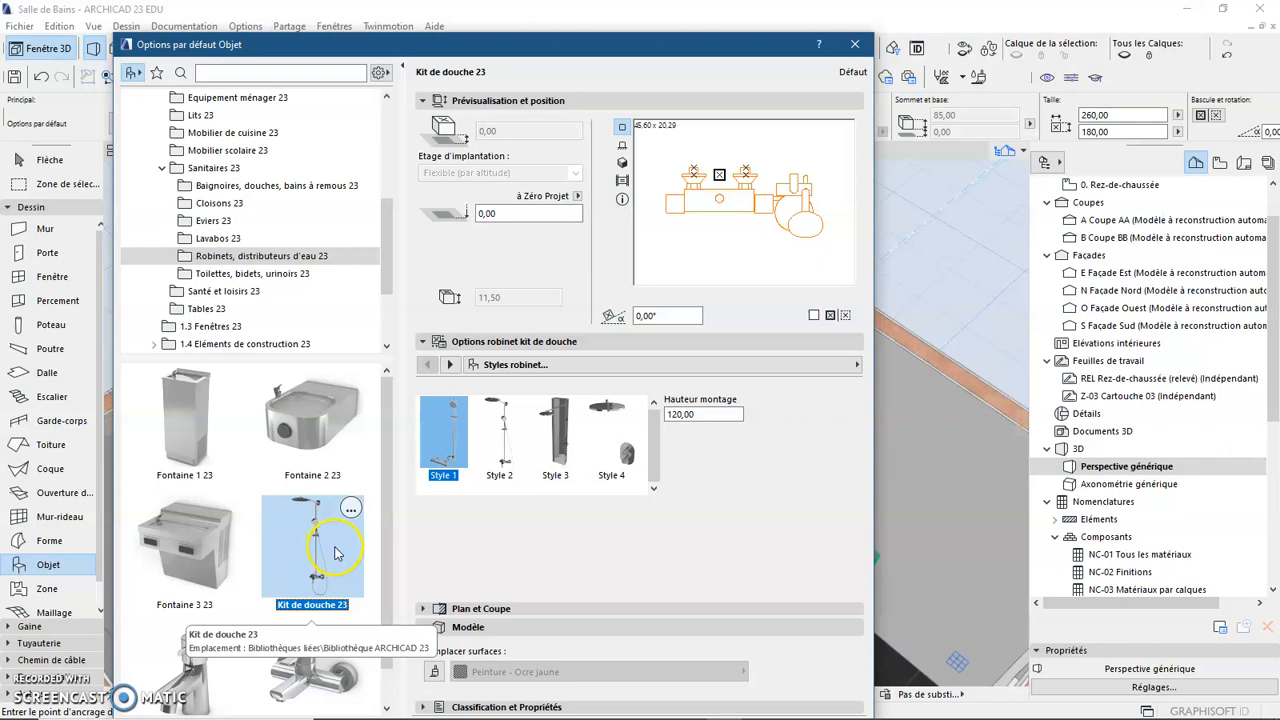
{"action": "left_click", "coordinate": [657, 447]}
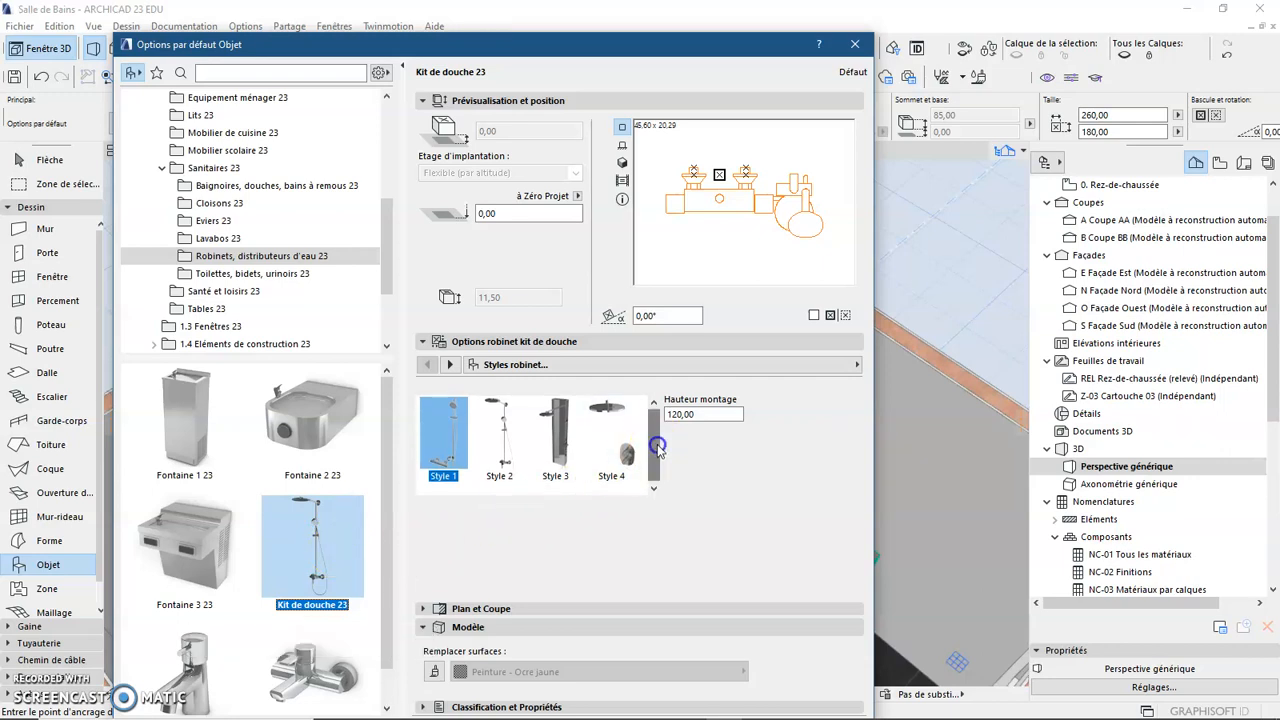
{"action": "left_click_drag", "start_coordinate": [657, 457], "coordinate": [656, 475]}
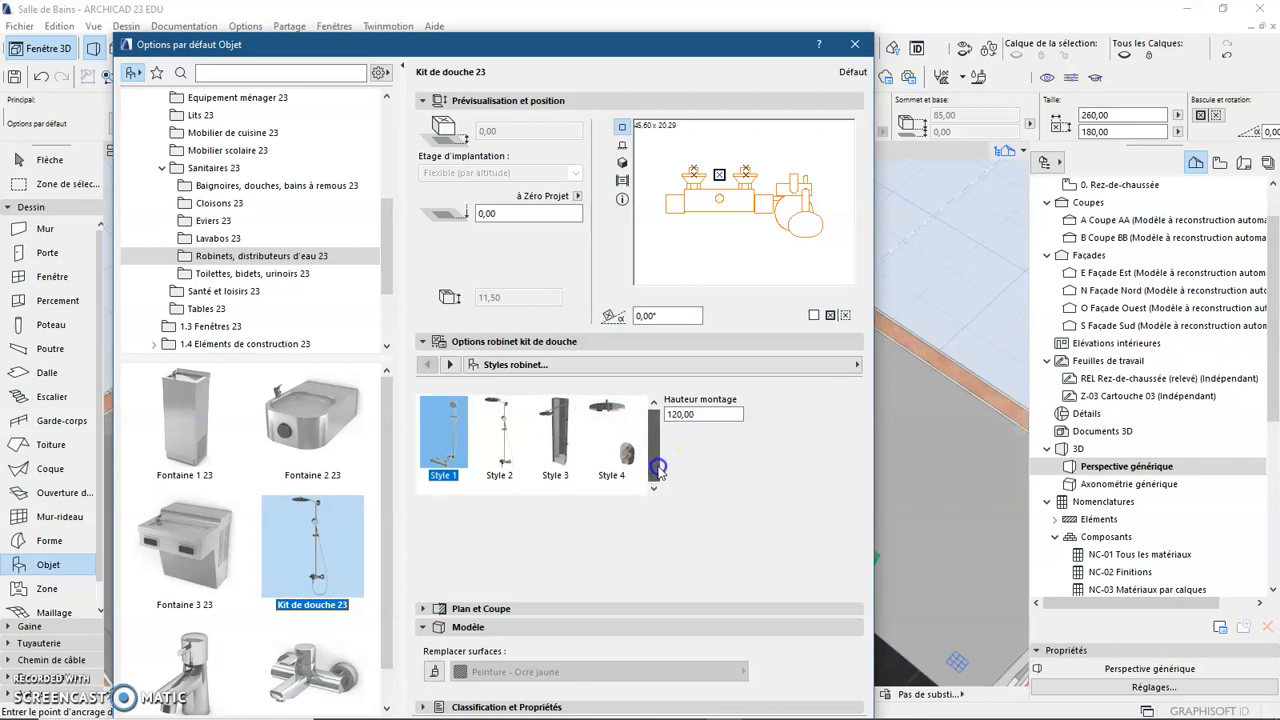
{"action": "left_click_drag", "start_coordinate": [590, 57], "coordinate": [789, 88]}
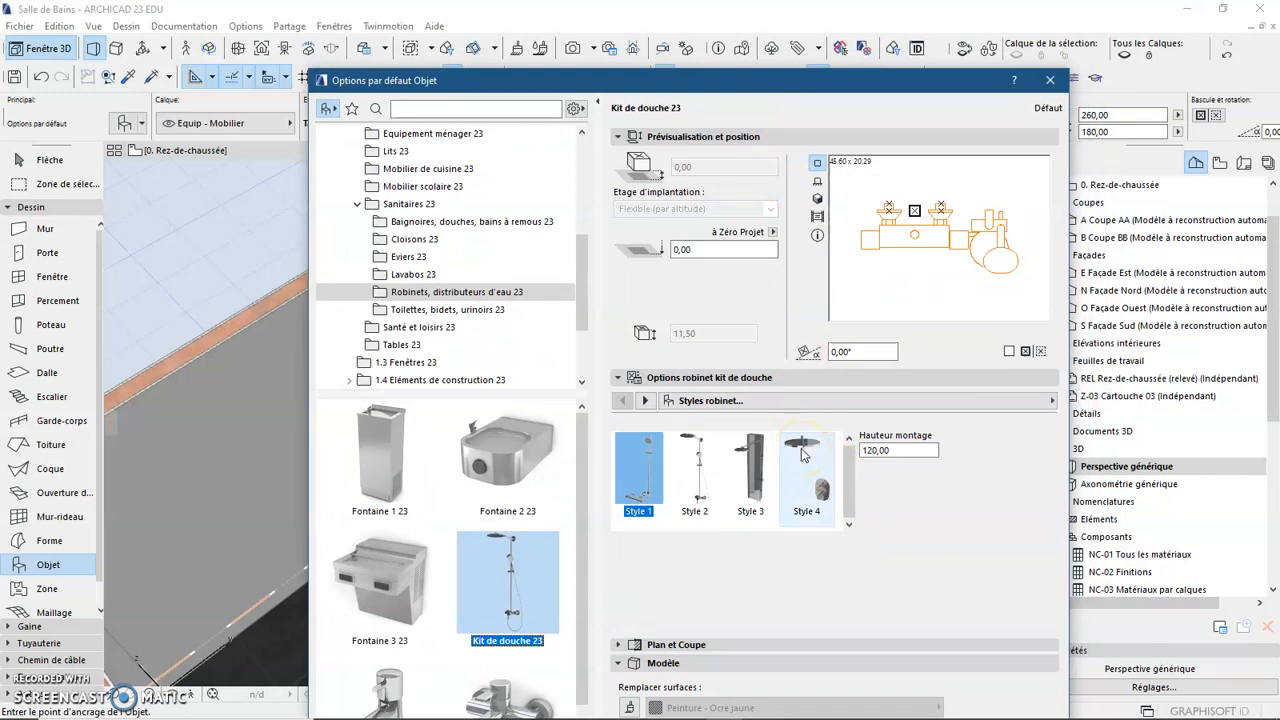
Set the shower kit's preview to 3D, compare Styles 2, 3 and 4, and select Style 3.
{"action": "left_click", "coordinate": [817, 184]}
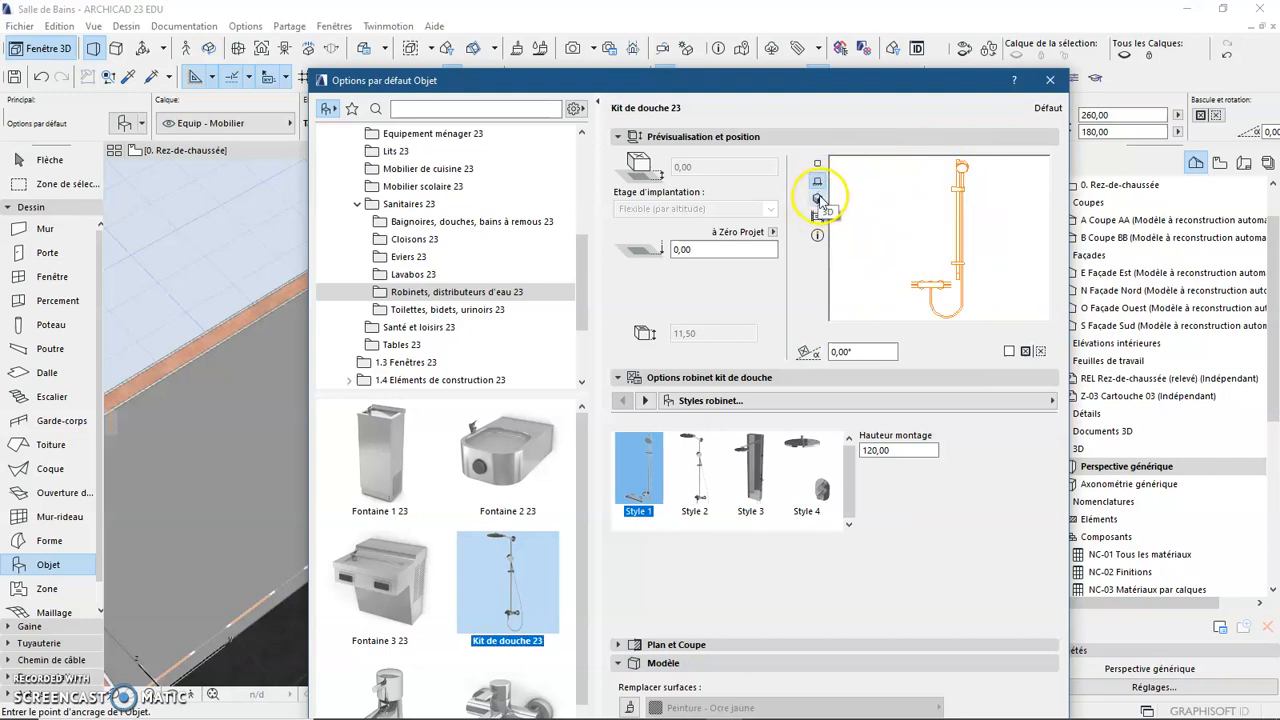
{"action": "left_click", "coordinate": [819, 198]}
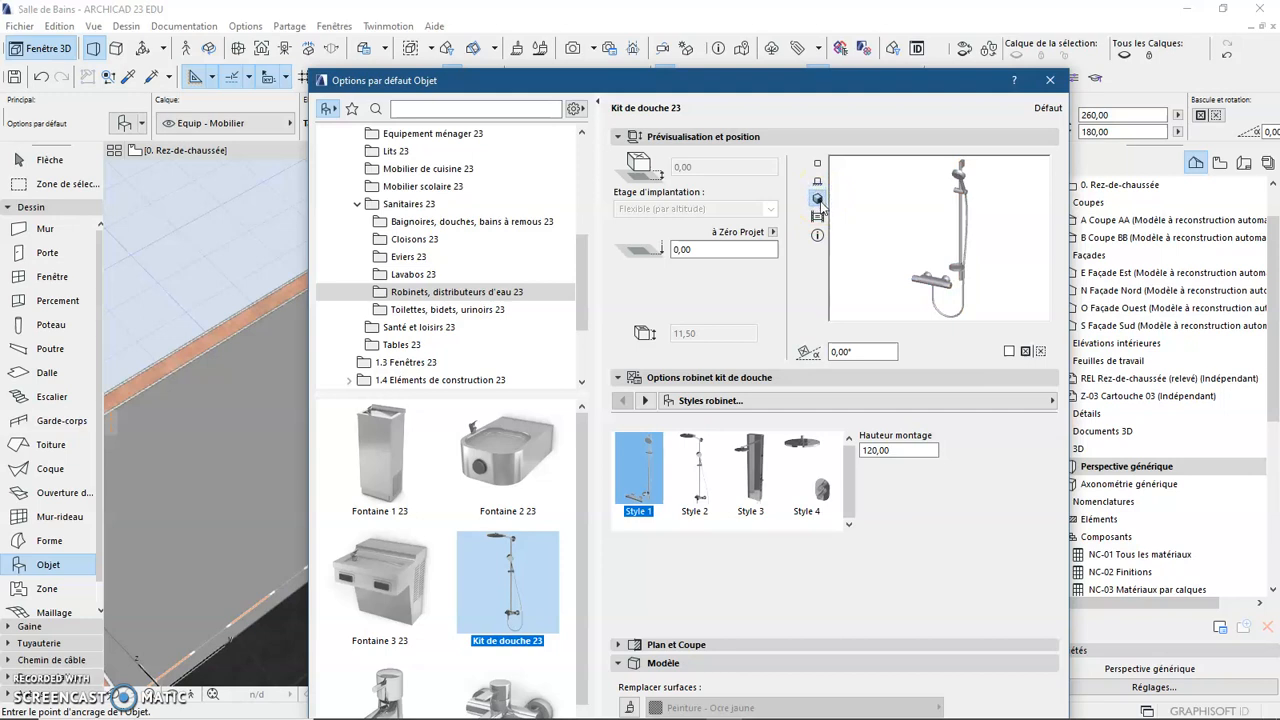
{"action": "left_click", "coordinate": [688, 468]}
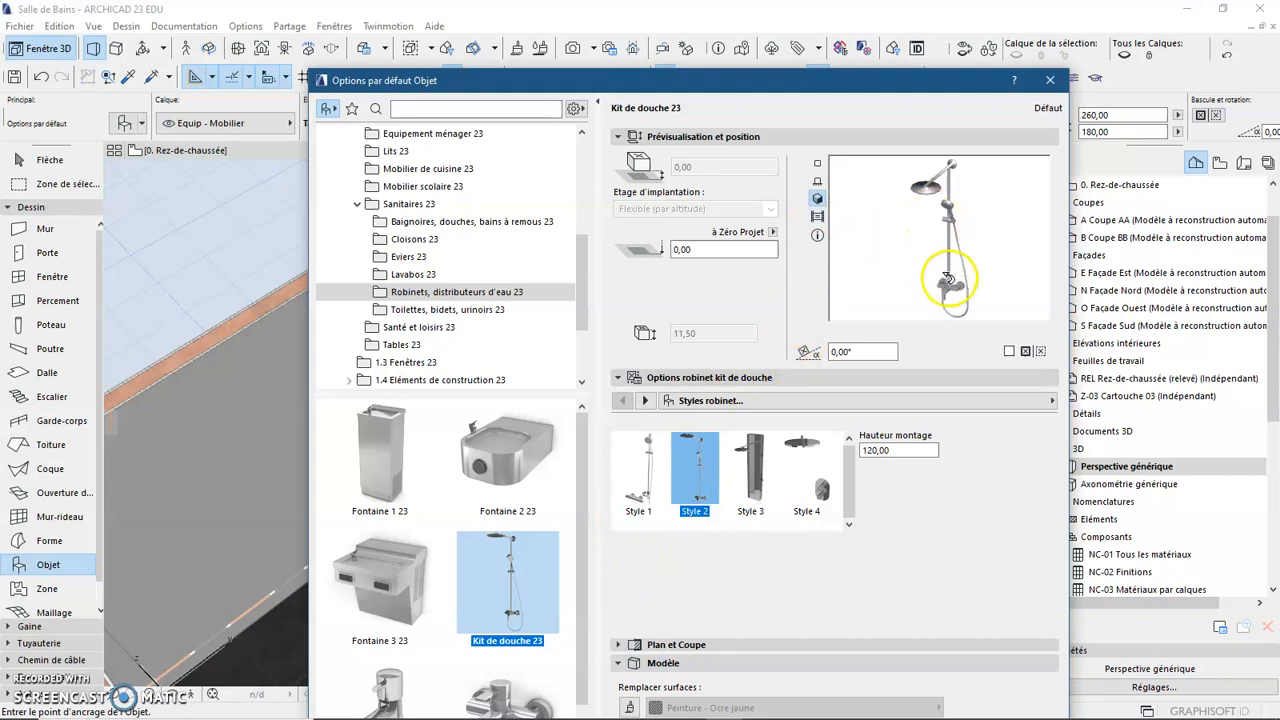
{"action": "left_click_drag", "start_coordinate": [922, 293], "coordinate": [1006, 346]}
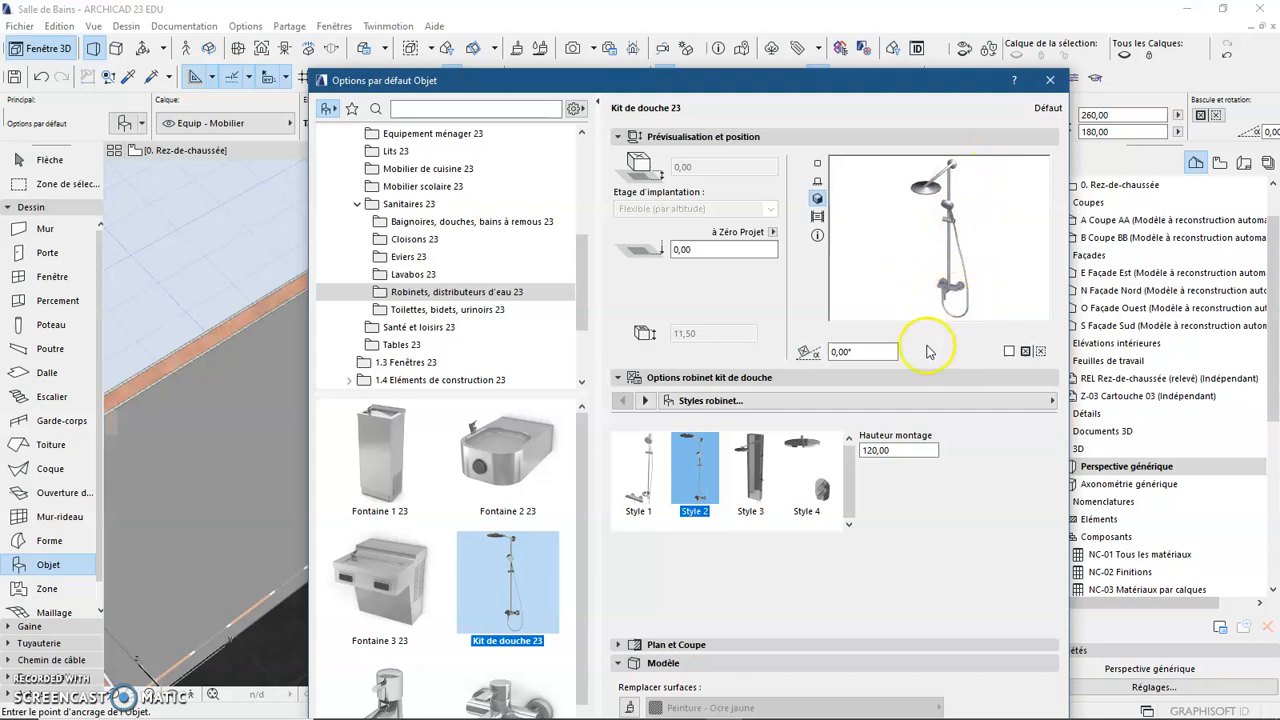
{"action": "left_click", "coordinate": [750, 478]}
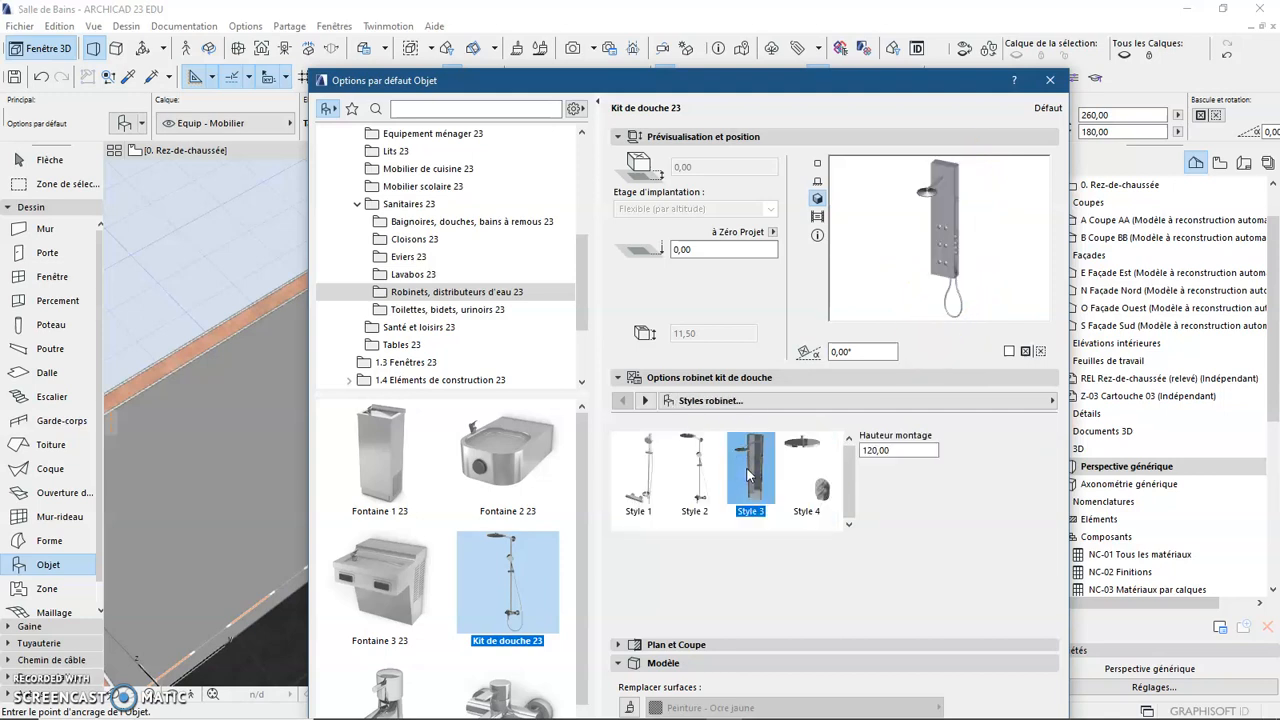
{"action": "left_click", "coordinate": [810, 480]}
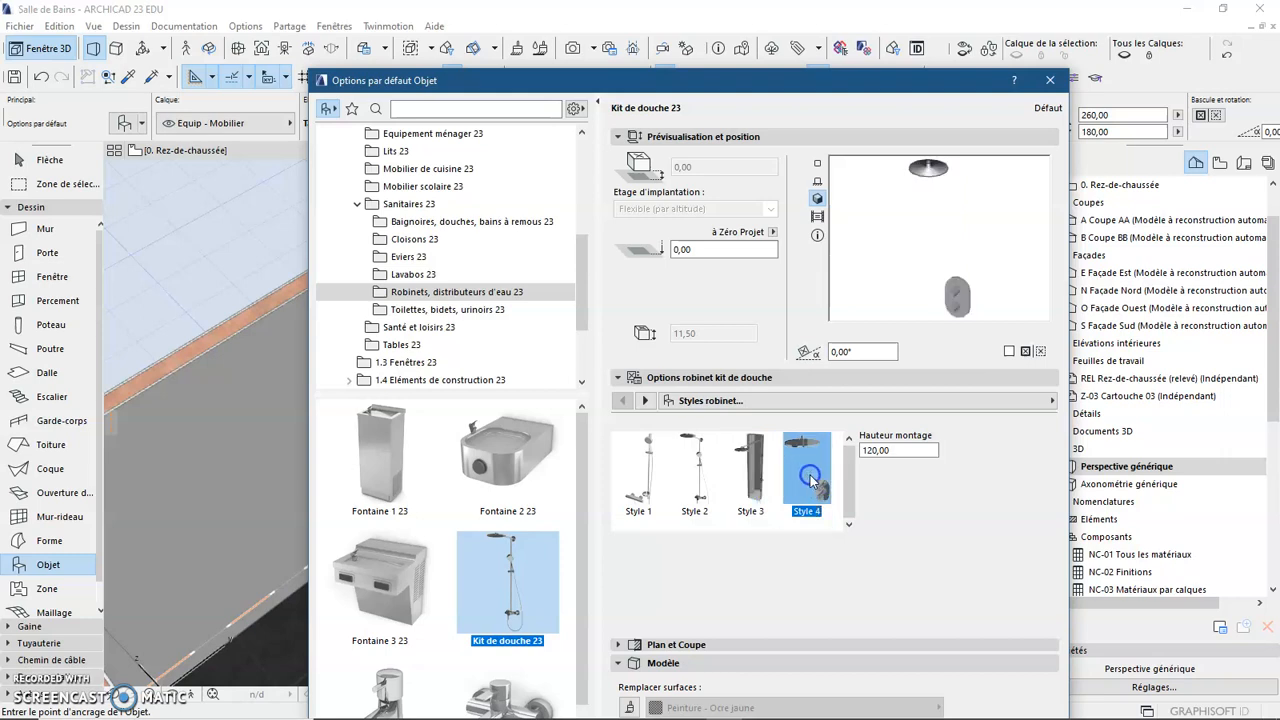
{"action": "left_click", "coordinate": [751, 472]}
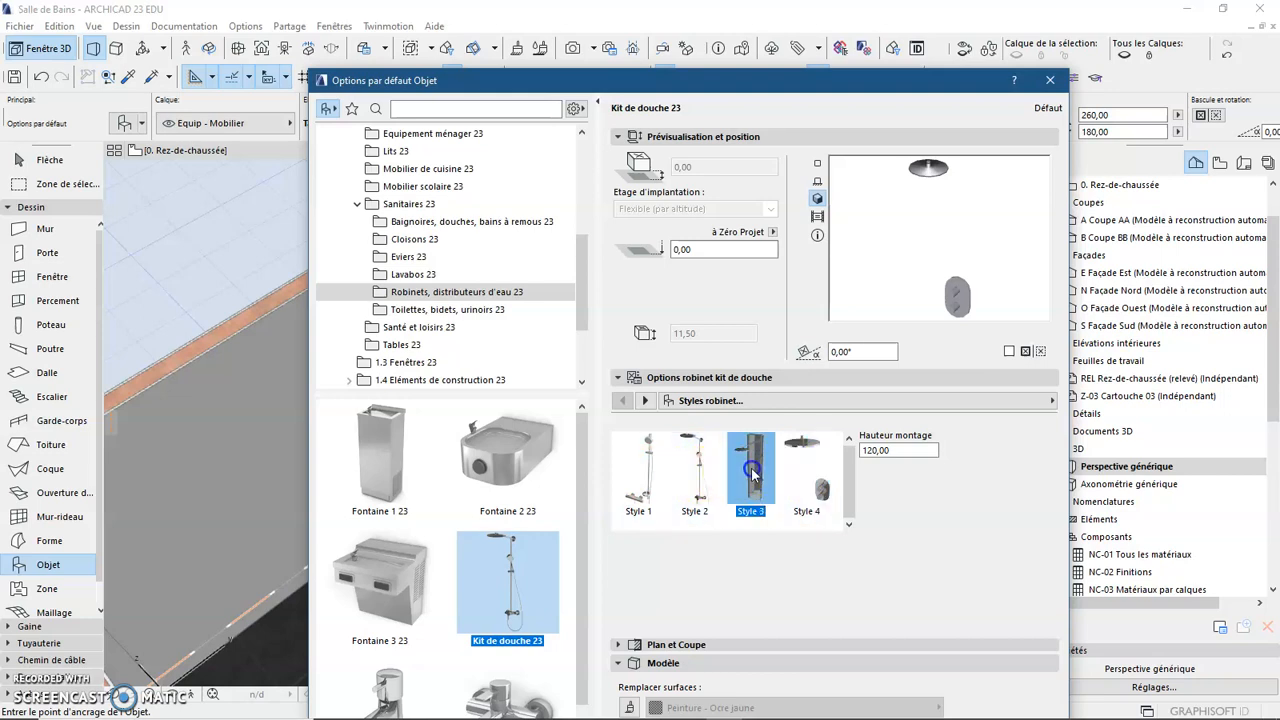
Open the shower kit's Représentation et surfaces settings.
{"action": "left_click", "coordinate": [871, 450]}
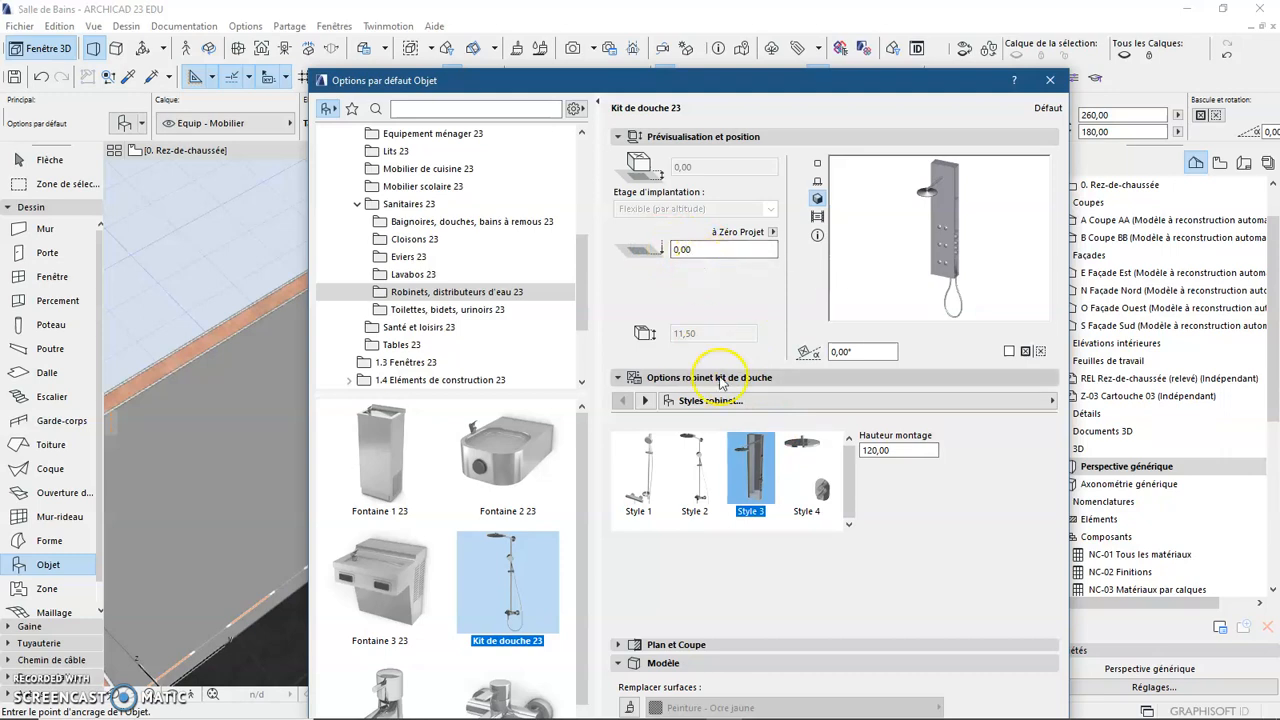
{"action": "left_click", "coordinate": [743, 402]}
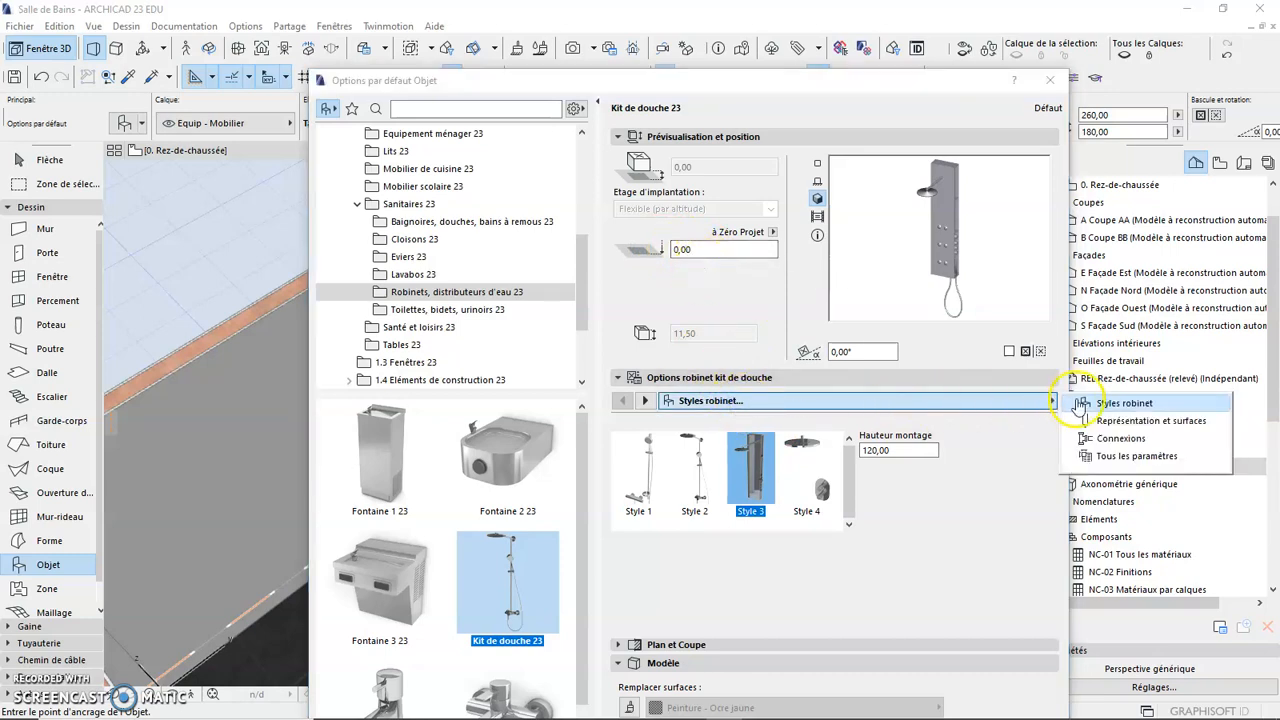
{"action": "left_click", "coordinate": [1131, 425]}
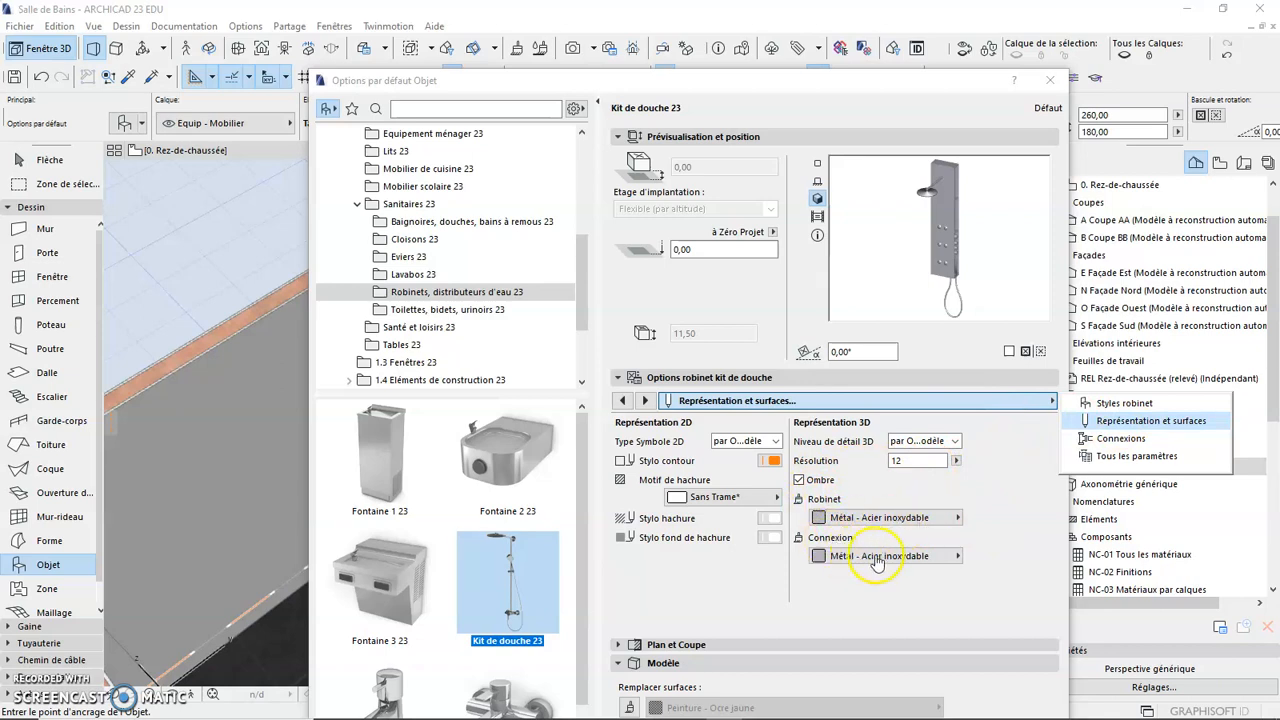
Review the shower kit's Connexions settings and return to its Styles robinet settings.
{"action": "left_click", "coordinate": [1115, 438]}
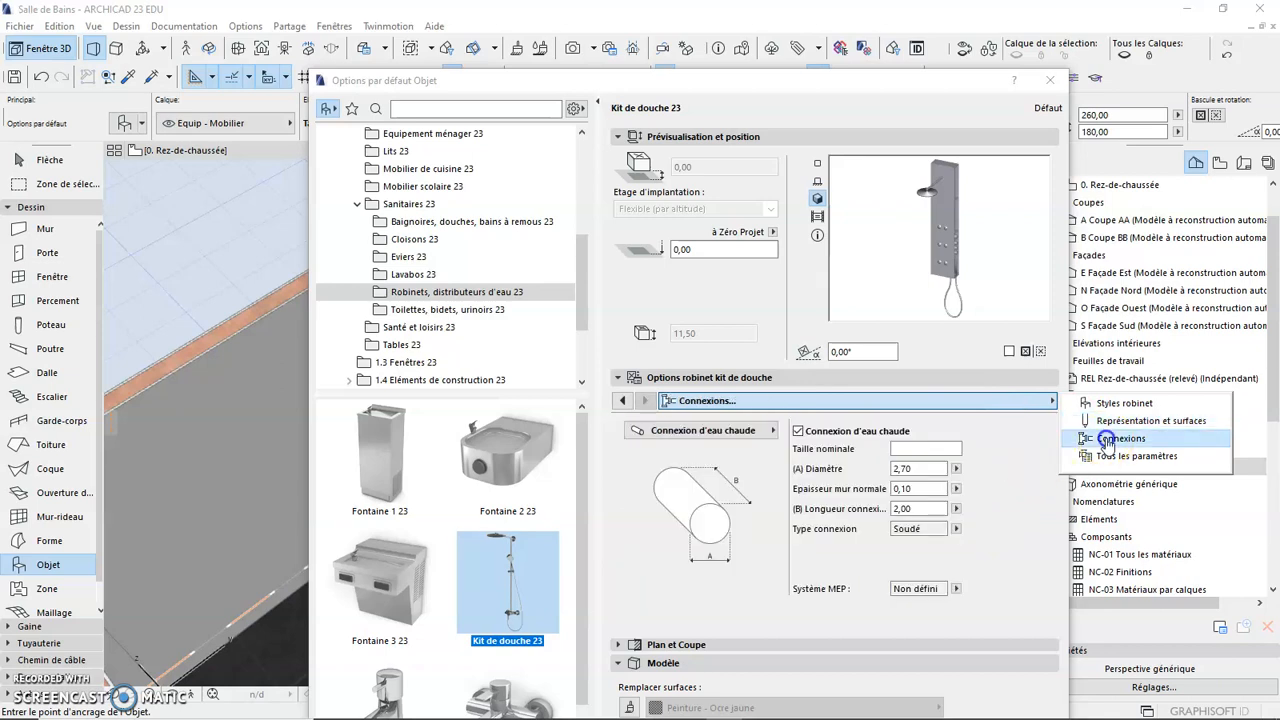
{"action": "left_click", "coordinate": [876, 403]}
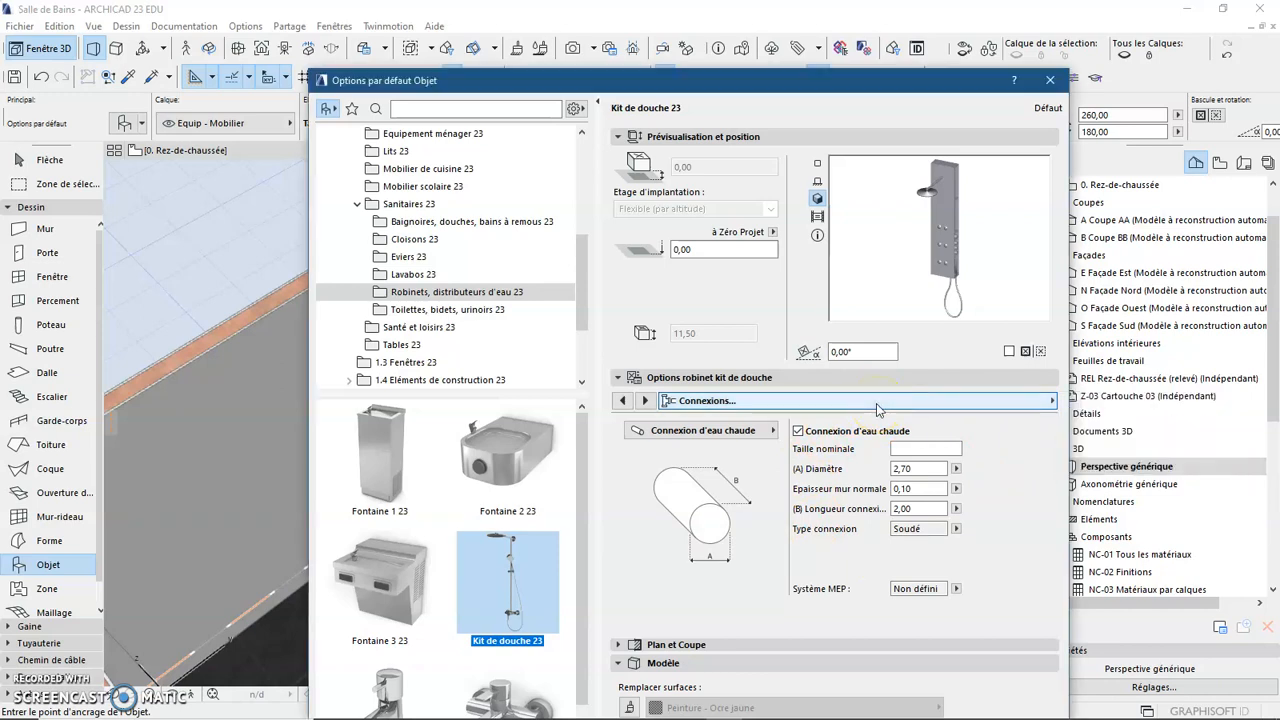
{"action": "left_click", "coordinate": [876, 403]}
{"action": "left_click", "coordinate": [1112, 403]}
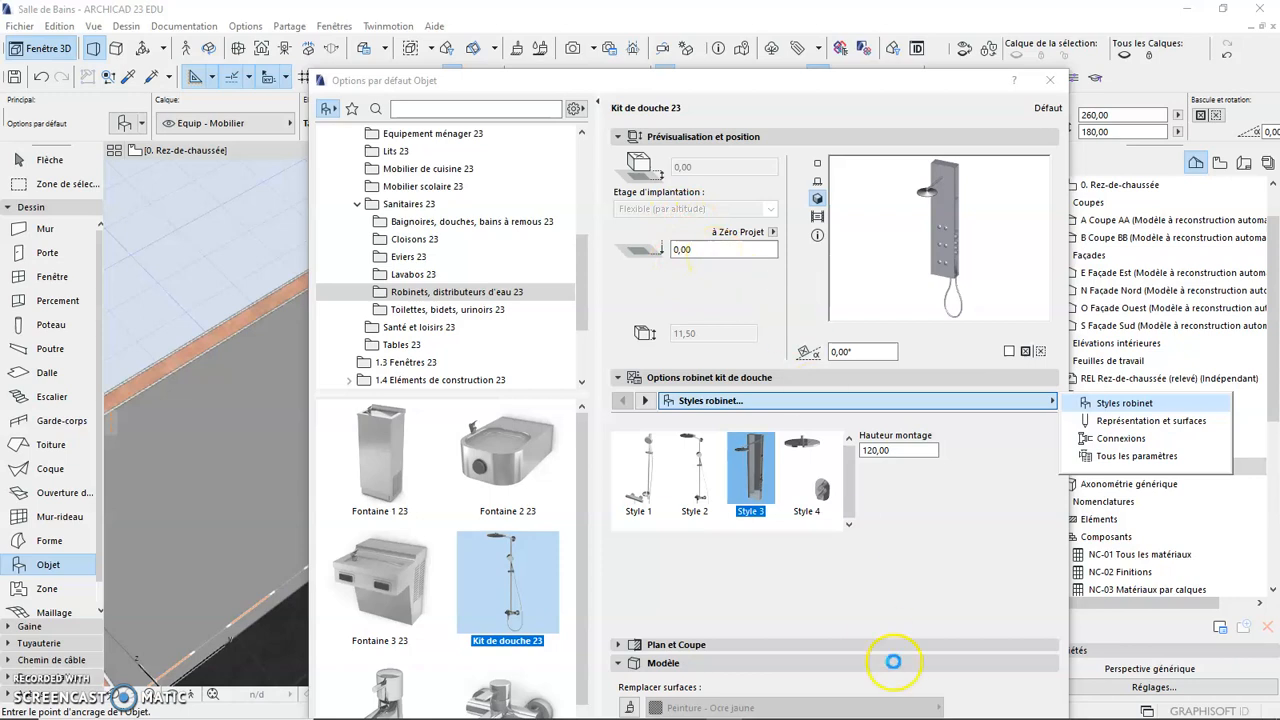
Assign the shower kit to the Eq tech - App Sanitaire - Chauffage - Ventilation layer and place it on the rear wall inside the shower enclosure.
{"action": "left_click", "coordinate": [826, 90]}
{"action": "left_click_drag", "start_coordinate": [750, 84], "coordinate": [531, 16]}
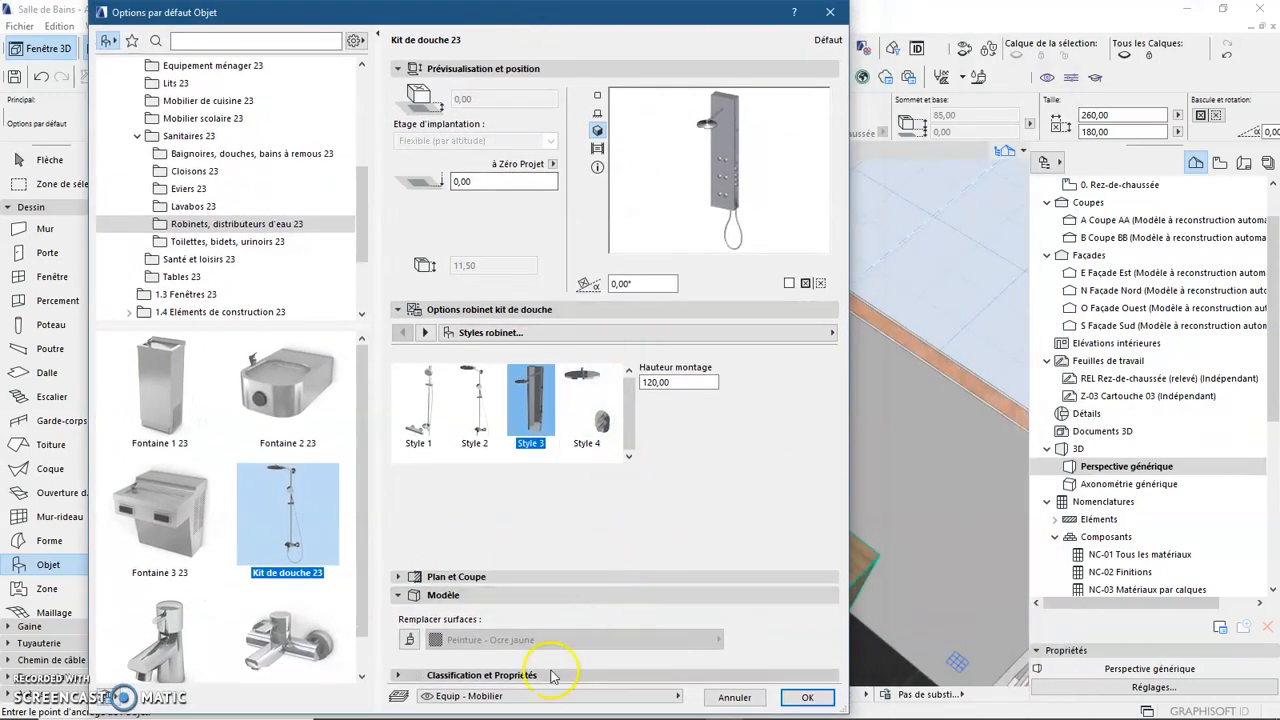
{"action": "left_click", "coordinate": [465, 697]}
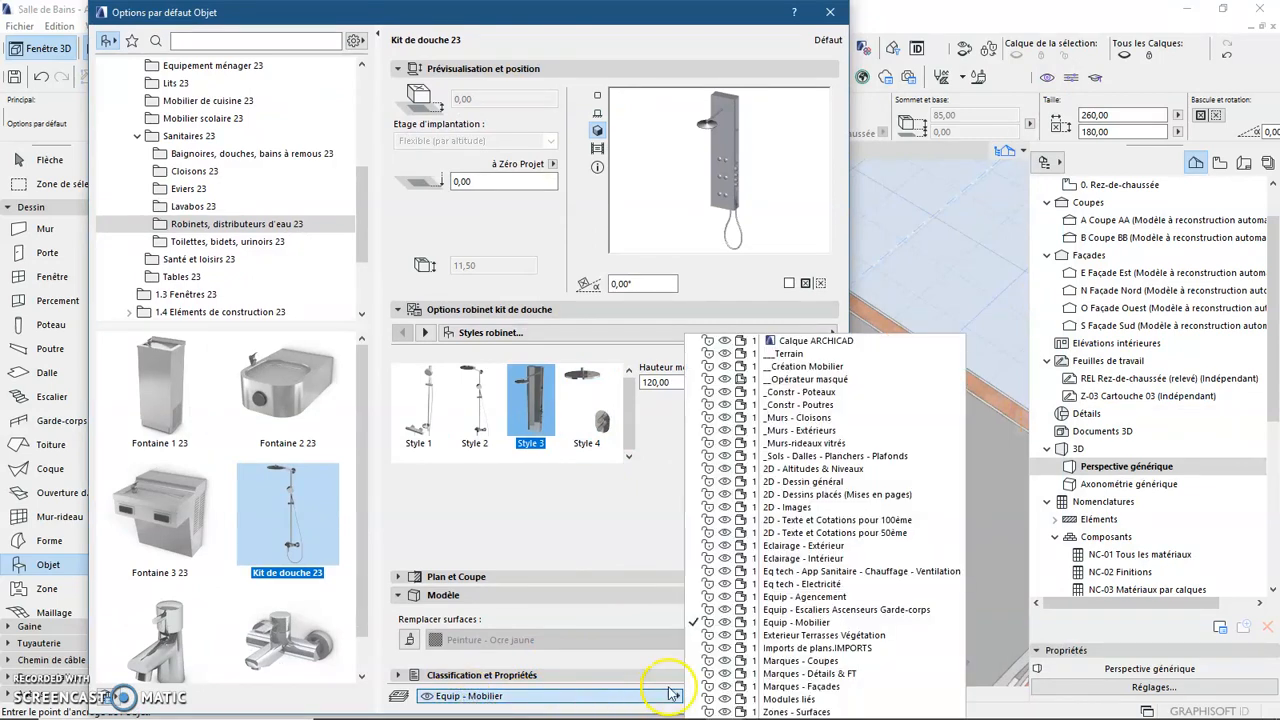
{"action": "left_click", "coordinate": [850, 572]}
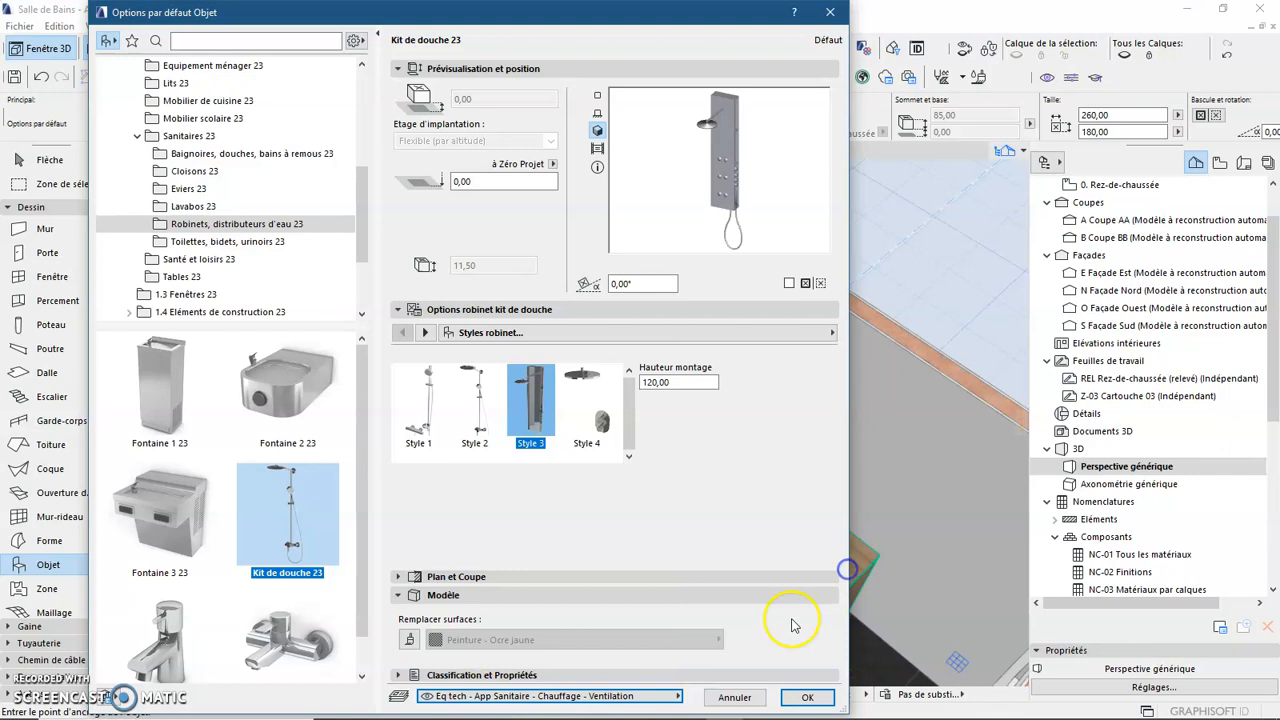
{"action": "left_click", "coordinate": [808, 700]}
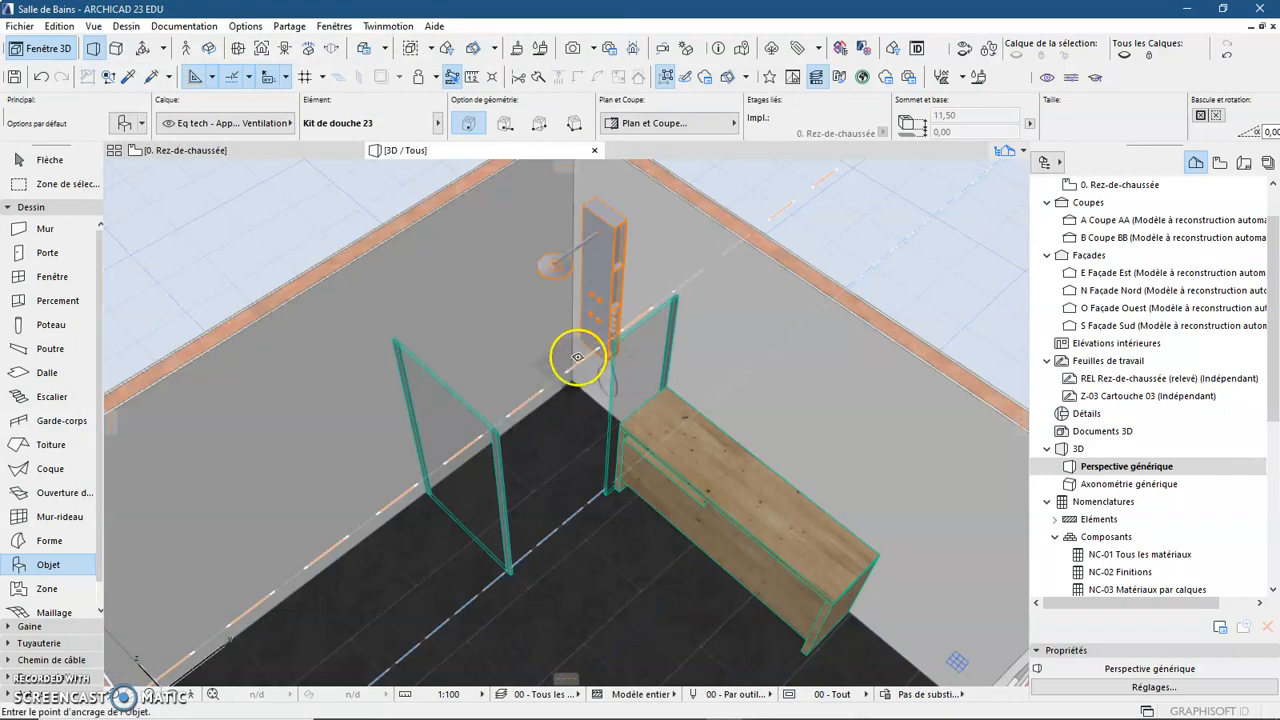
{"action": "scroll", "coordinate": [566, 325], "scroll_direction": "up", "scroll_amount": 3}
{"action": "scroll", "coordinate": [562, 311], "scroll_direction": "down", "scroll_amount": 3}
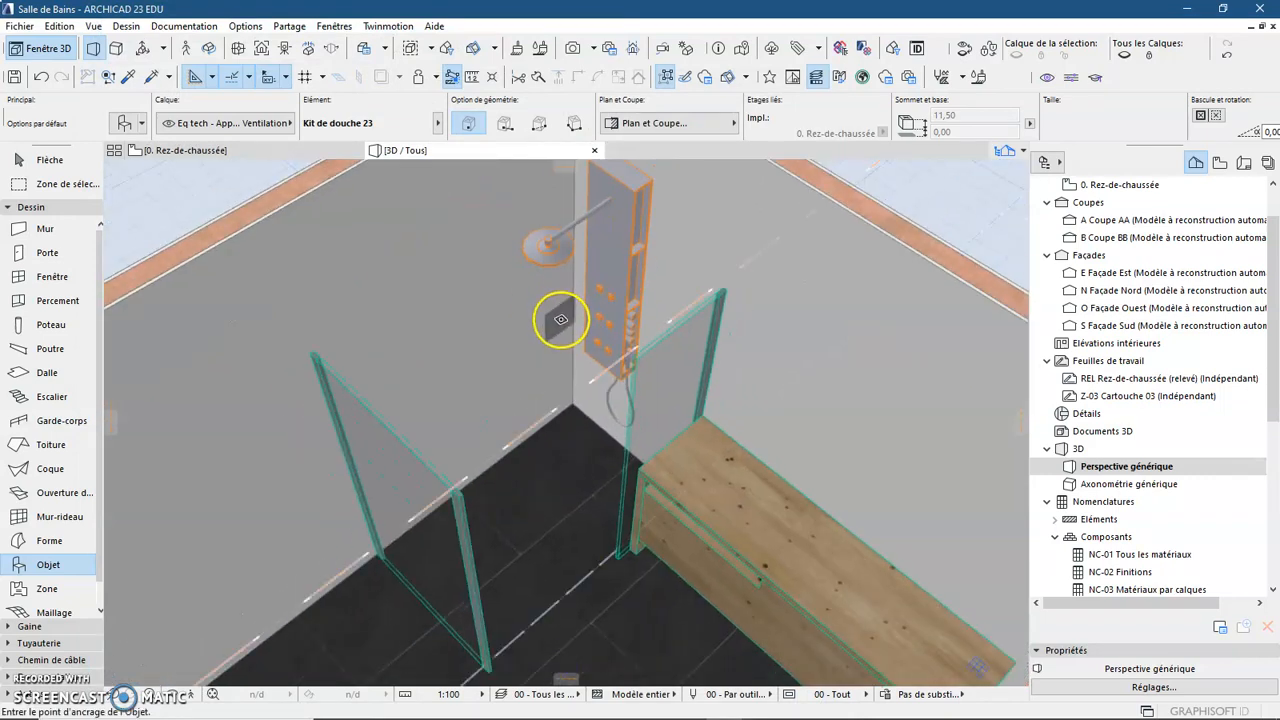
{"action": "key", "text": "Escape"}
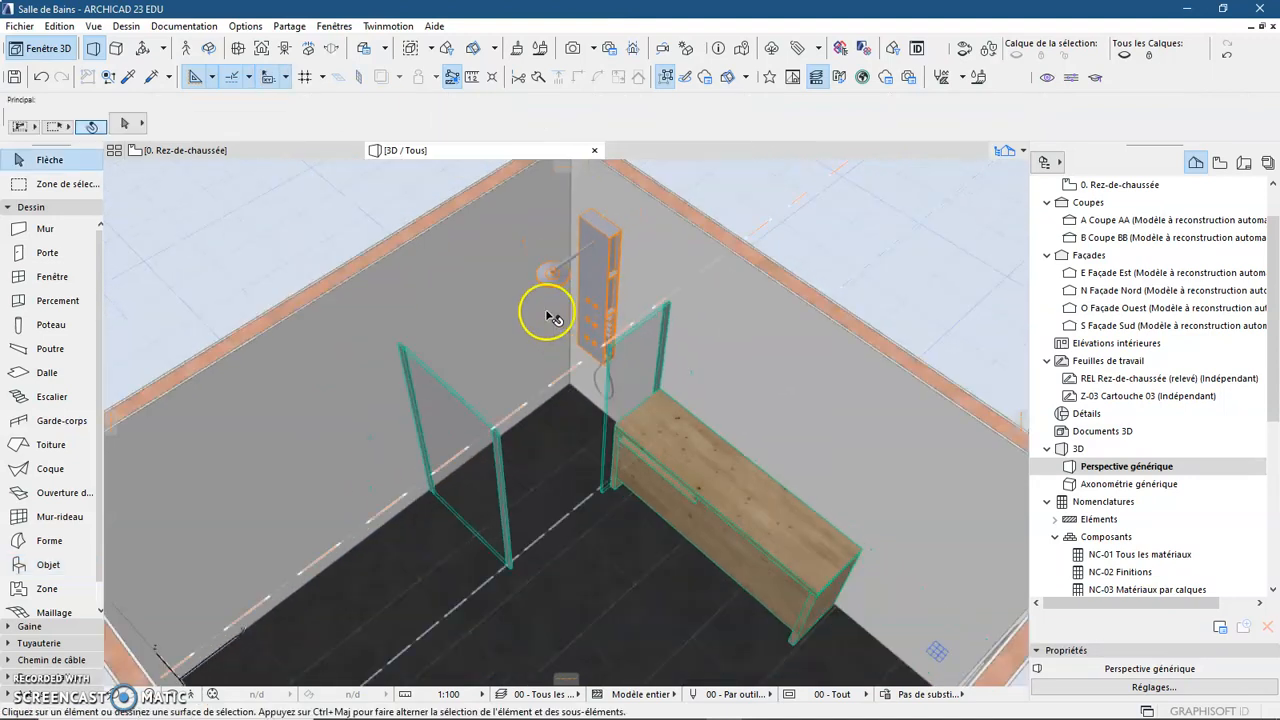
Switch to the Rez-de-chaussée plan and check the shower kit's position against the wall.
{"action": "scroll", "coordinate": [469, 292], "scroll_direction": "down", "scroll_amount": 1}
{"action": "scroll", "coordinate": [469, 292], "scroll_direction": "down", "scroll_amount": 1}
{"action": "middle_click_drag", "start_coordinate": [419, 281], "coordinate": [447, 360]}
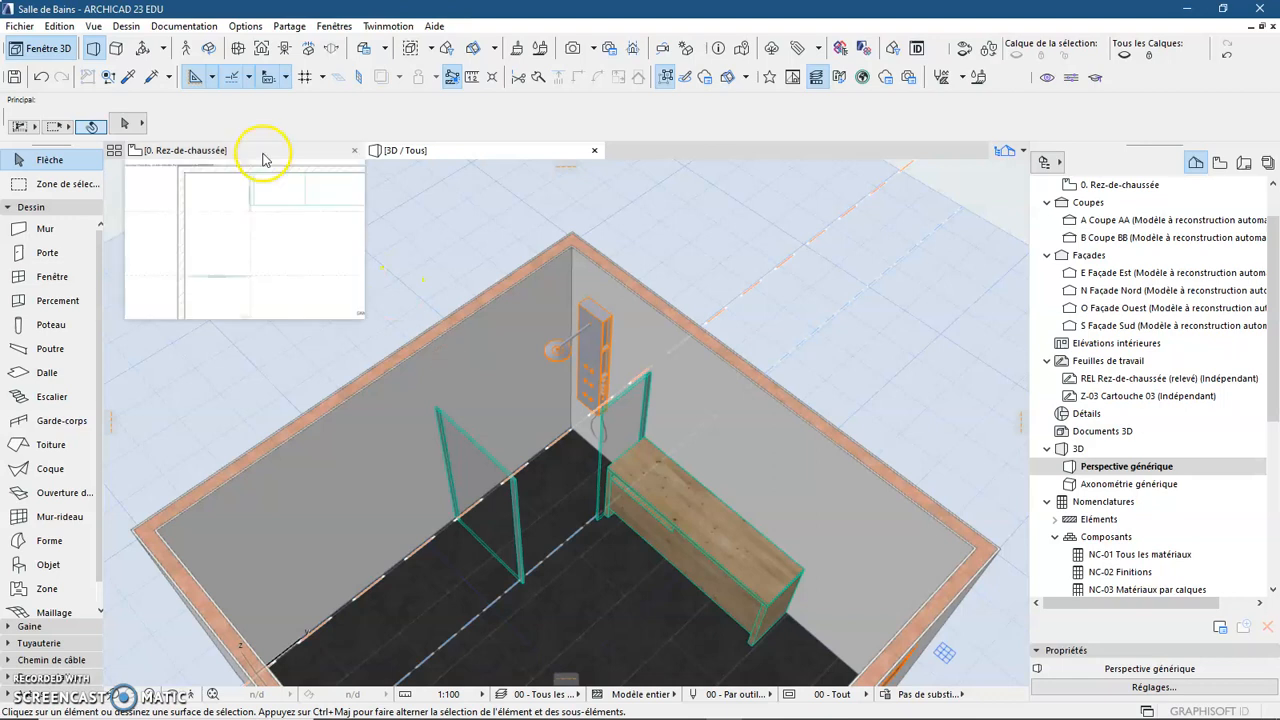
{"action": "left_click", "coordinate": [262, 155]}
{"action": "scroll", "coordinate": [338, 366], "scroll_direction": "down", "scroll_amount": 1}
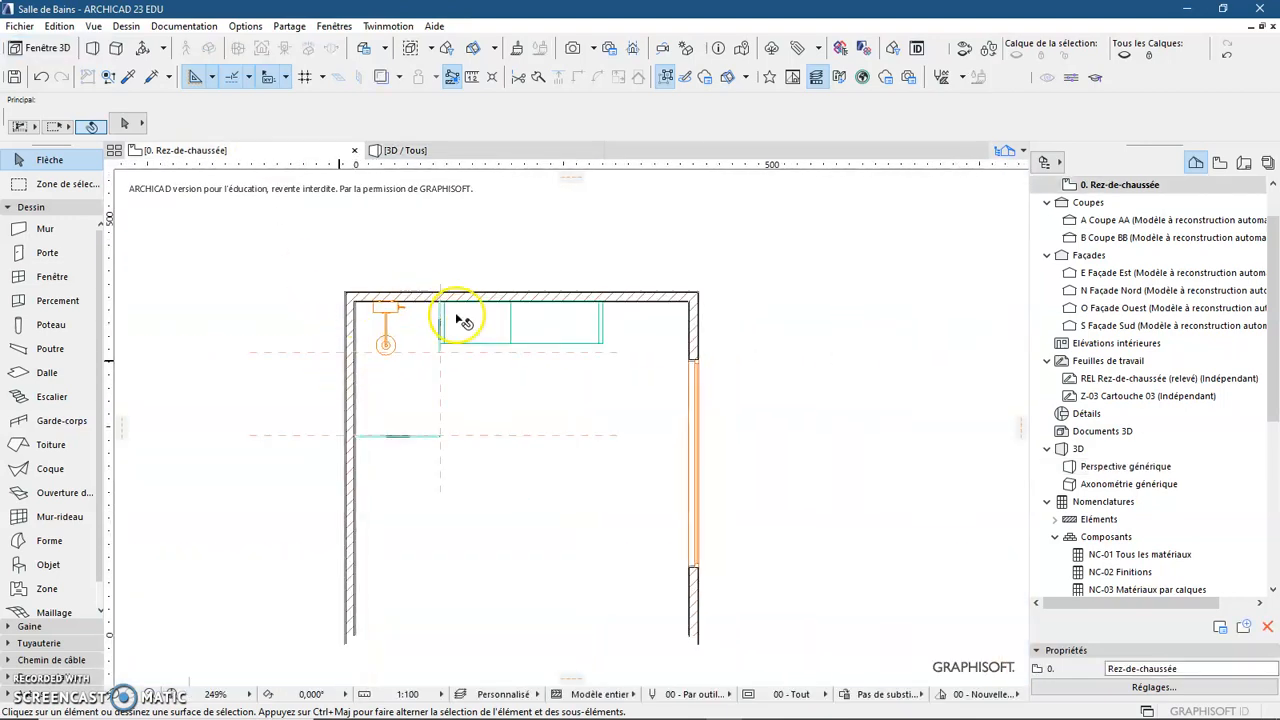
{"action": "scroll", "coordinate": [360, 305], "scroll_direction": "up", "scroll_amount": 3}
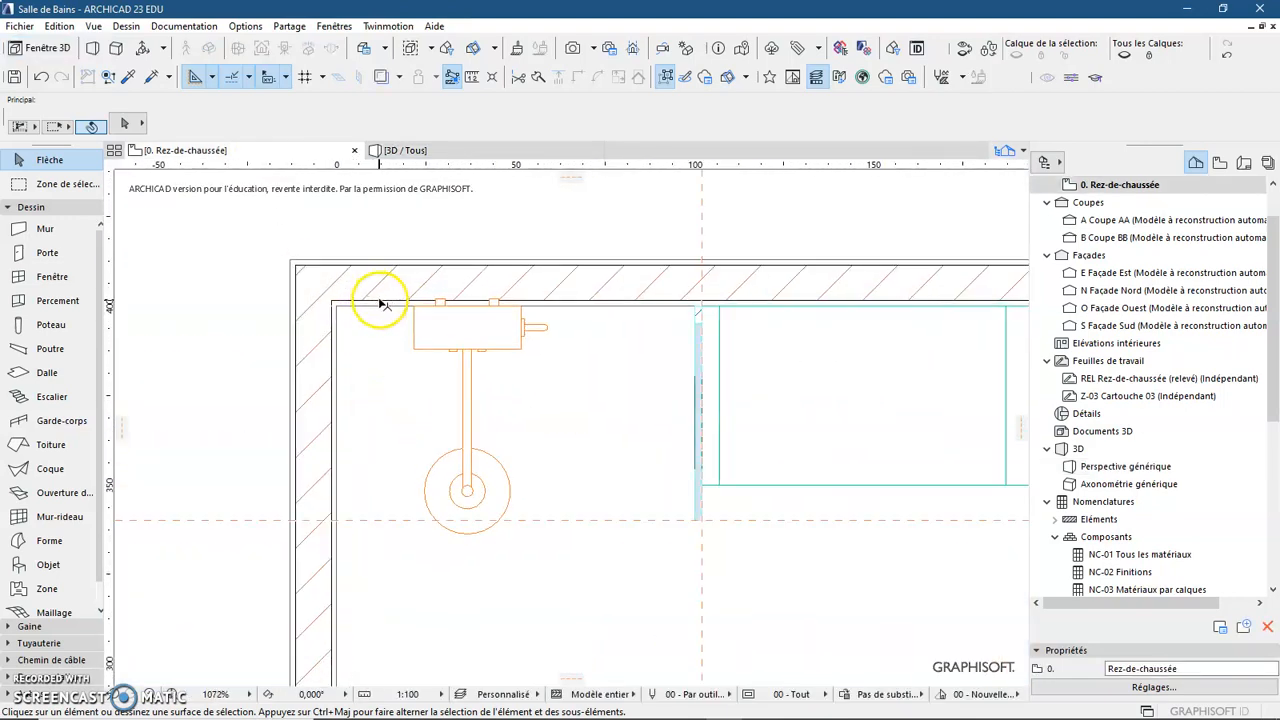
{"action": "scroll", "coordinate": [370, 300], "scroll_direction": "down", "scroll_amount": 3}
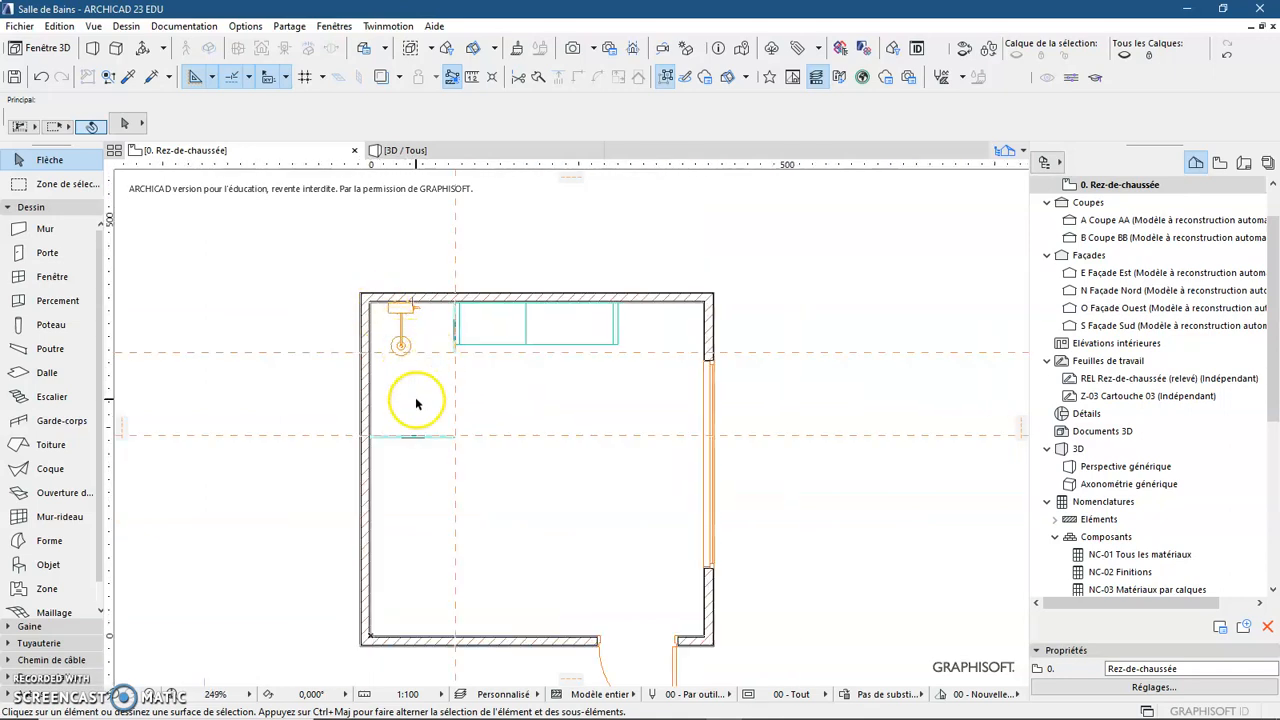
{"action": "scroll", "coordinate": [417, 404], "scroll_direction": "down", "scroll_amount": 4}
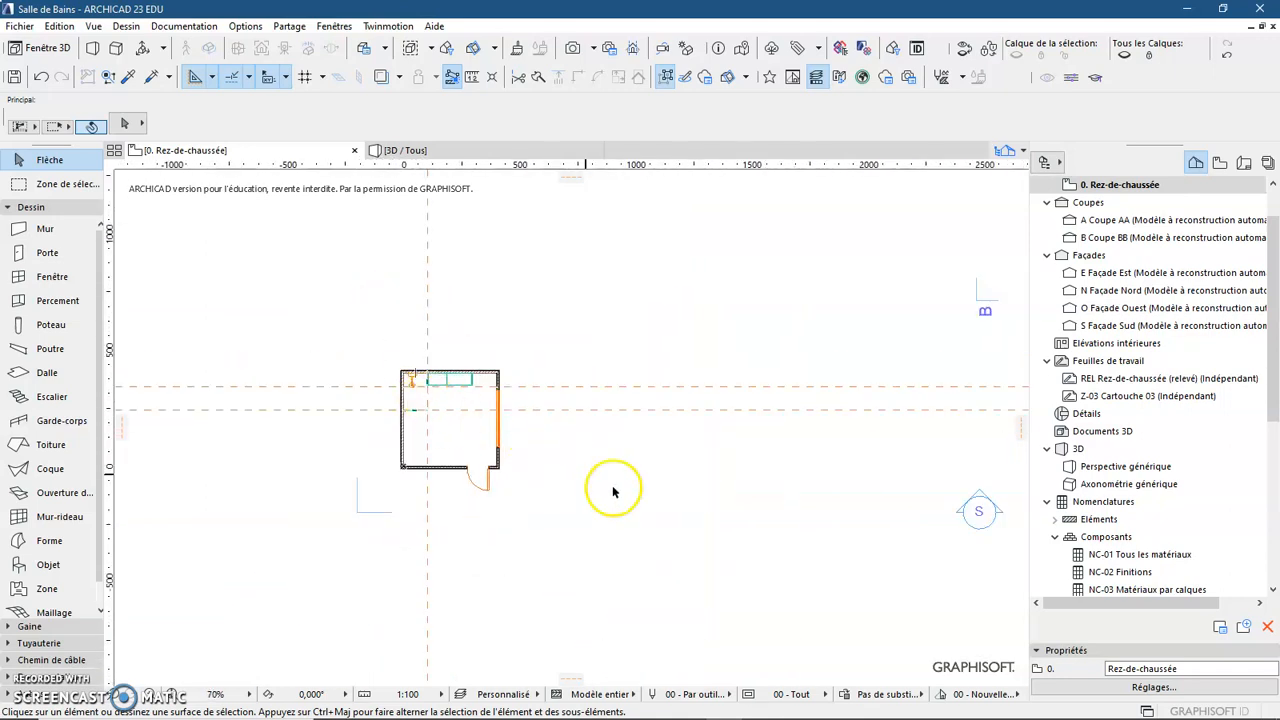
Select the Coupe AA section line located above the room in the plan.
{"action": "scroll", "coordinate": [700, 515], "scroll_direction": "down", "scroll_amount": 1}
{"action": "scroll", "coordinate": [700, 514], "scroll_direction": "down", "scroll_amount": 2}
{"action": "middle_click_drag", "start_coordinate": [764, 452], "coordinate": [718, 488]}
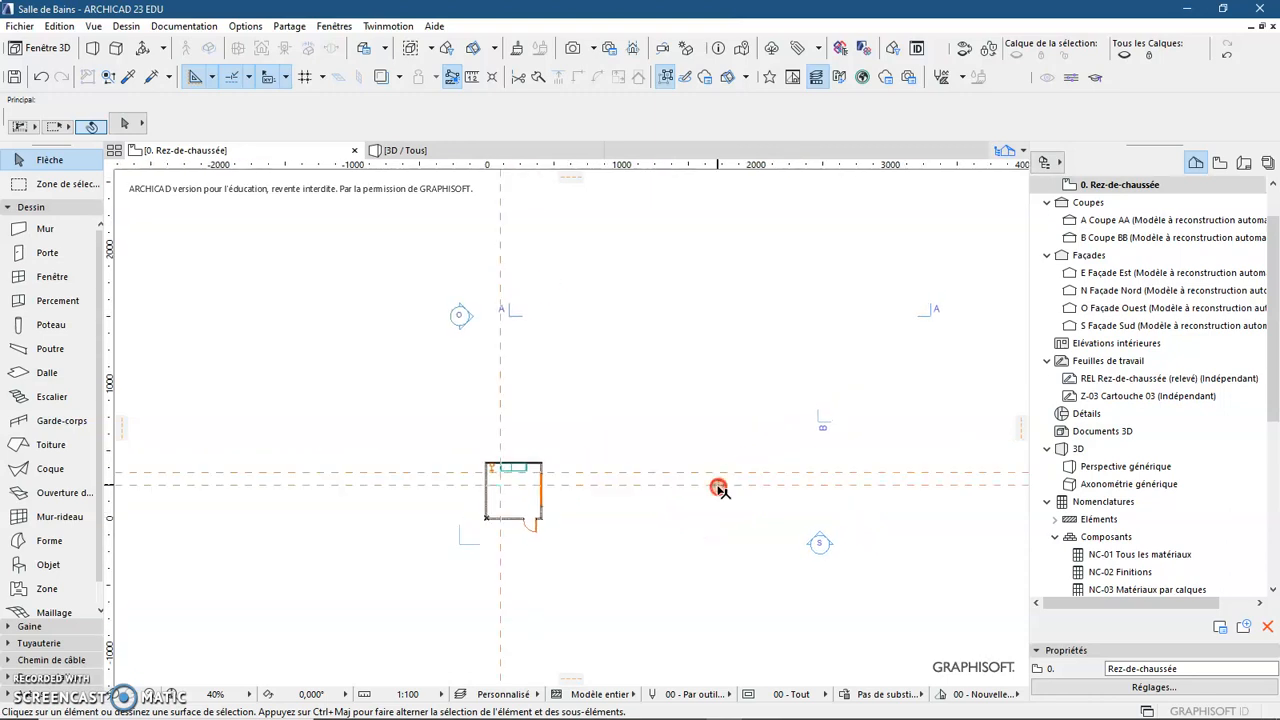
{"action": "left_click", "coordinate": [510, 316]}
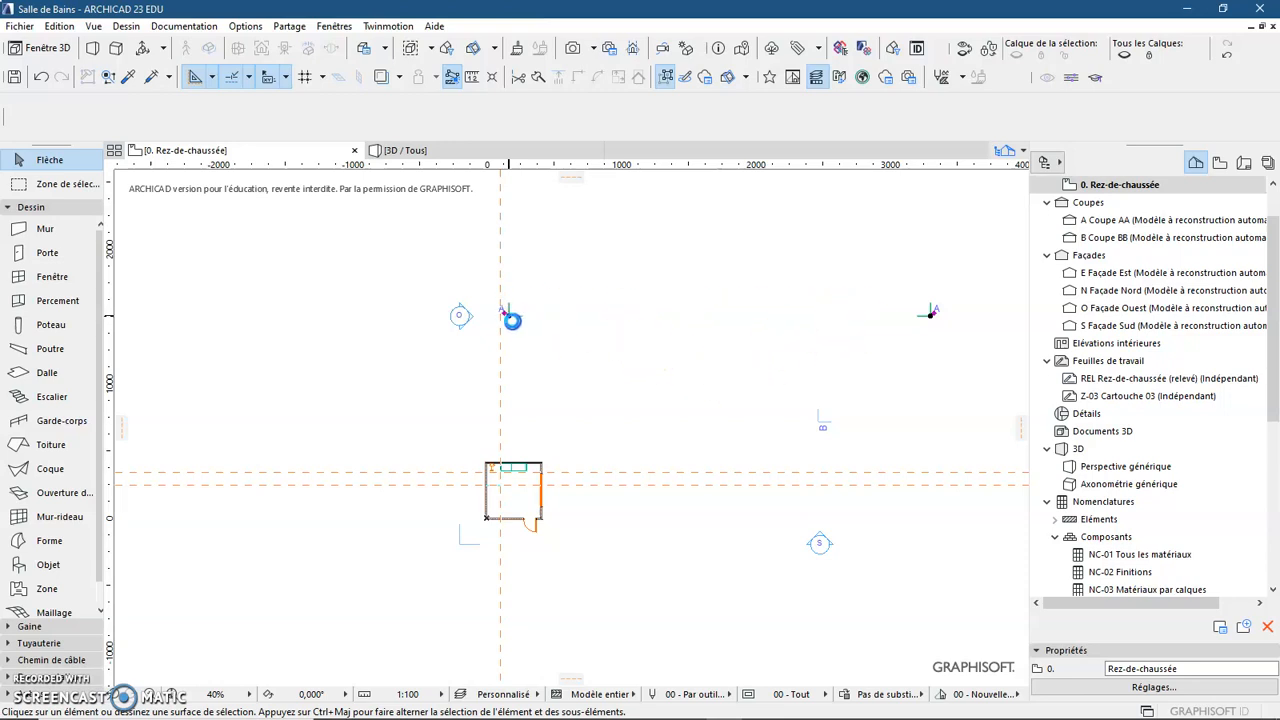
{"action": "left_click", "coordinate": [511, 318]}
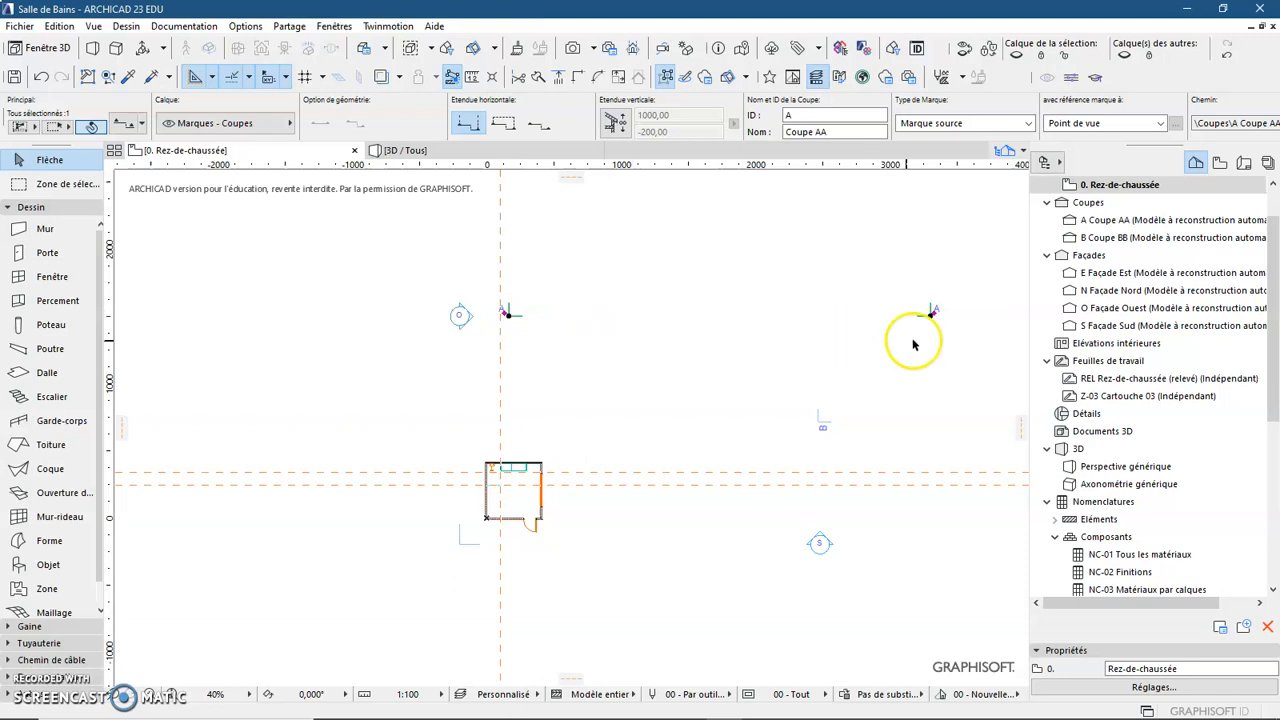
{"action": "scroll", "coordinate": [507, 322], "scroll_direction": "up", "scroll_amount": 2}
{"action": "scroll", "coordinate": [507, 322], "scroll_direction": "up", "scroll_amount": 1}
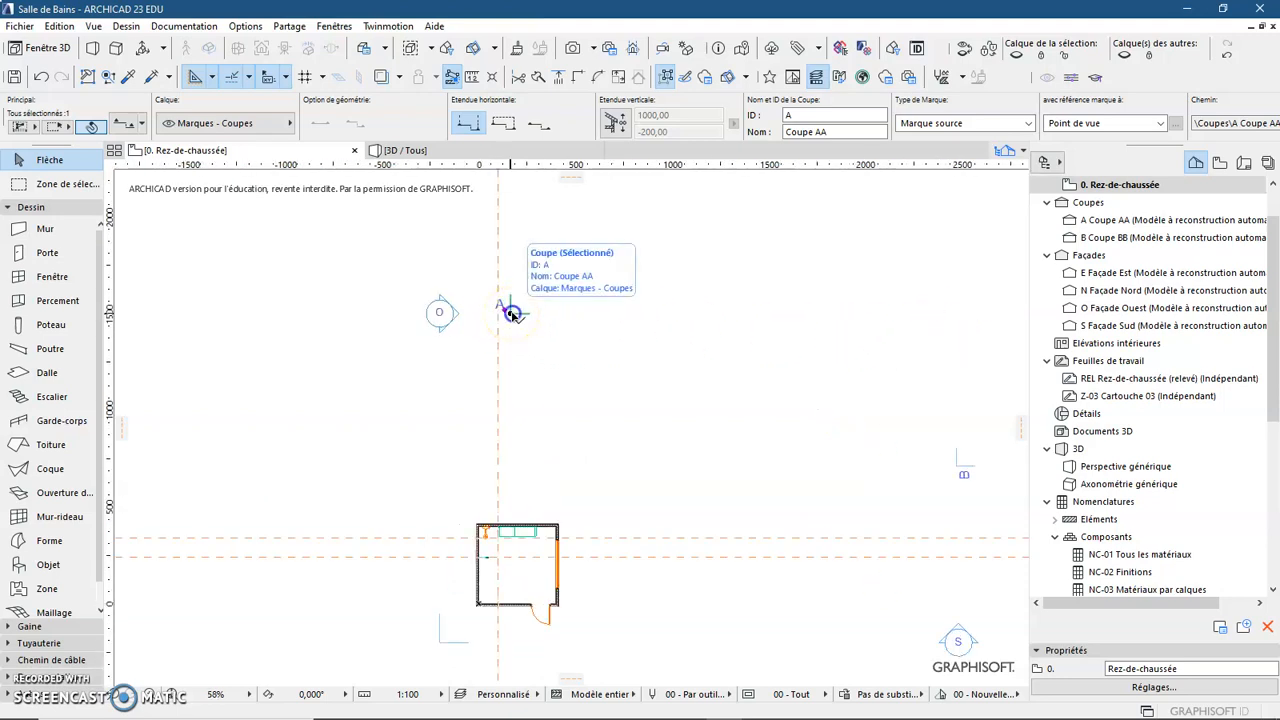
{"action": "left_click", "coordinate": [511, 314]}
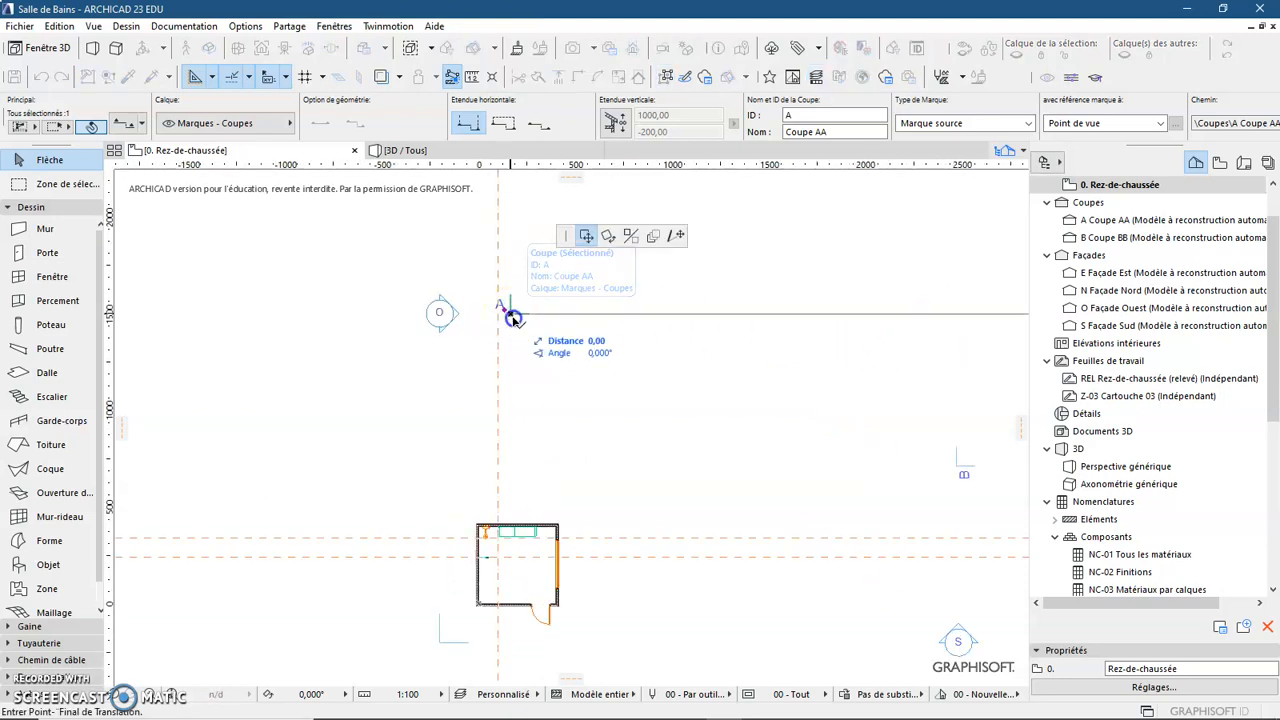
{"action": "left_click", "coordinate": [590, 242]}
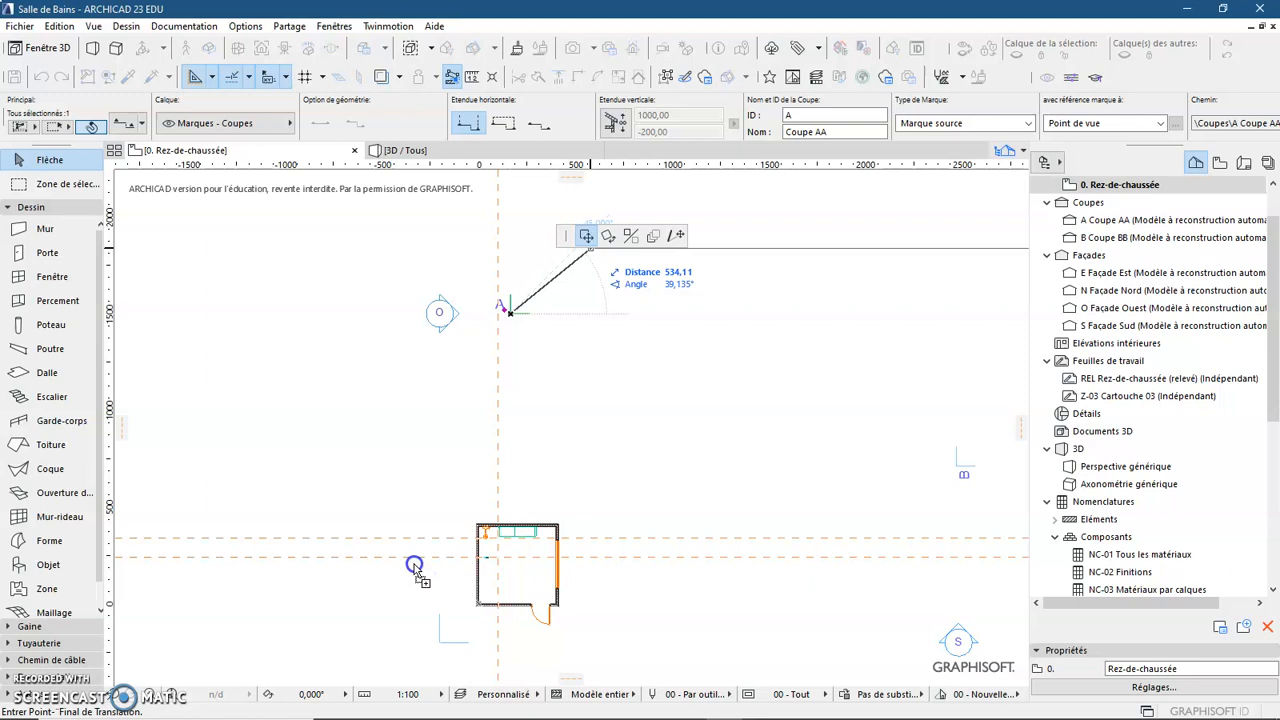
{"action": "left_click", "coordinate": [586, 293]}
{"action": "left_click", "coordinate": [588, 234]}
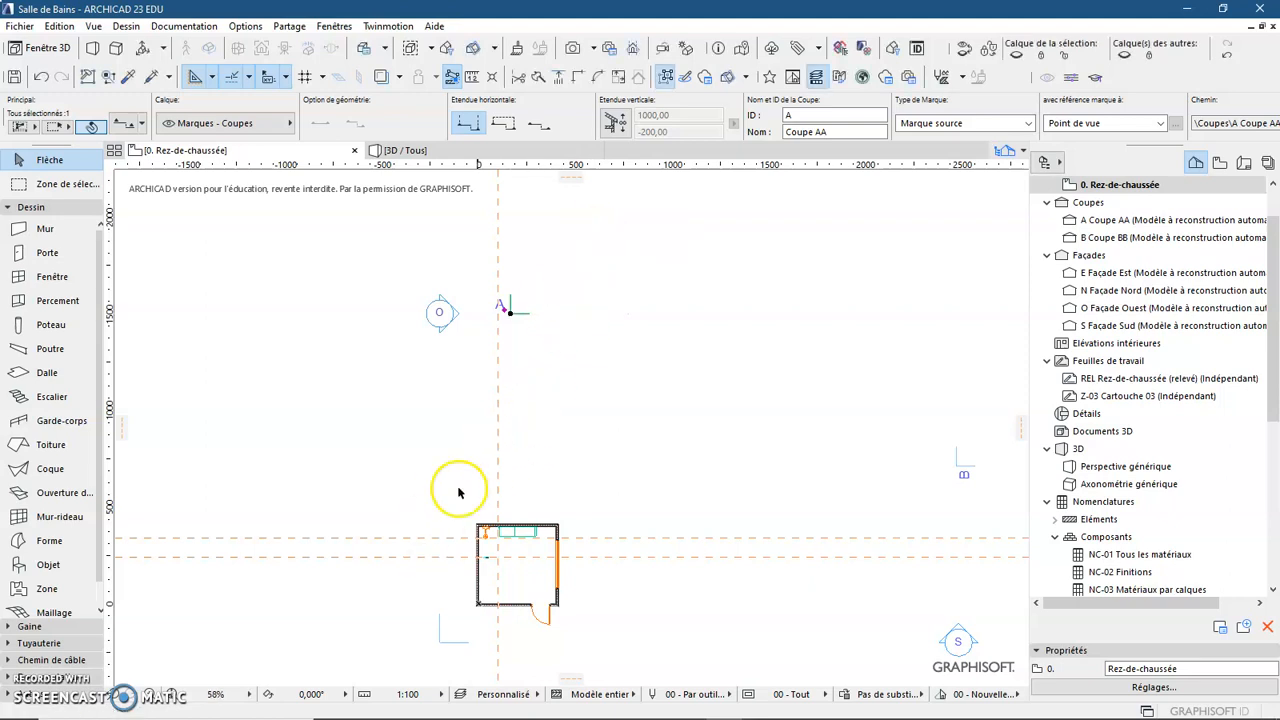
Move the Coupe AA section line so it crosses the room through the shower area, between the two horizontal guide lines, starting outside the west wall.
{"action": "left_click", "coordinate": [510, 316]}
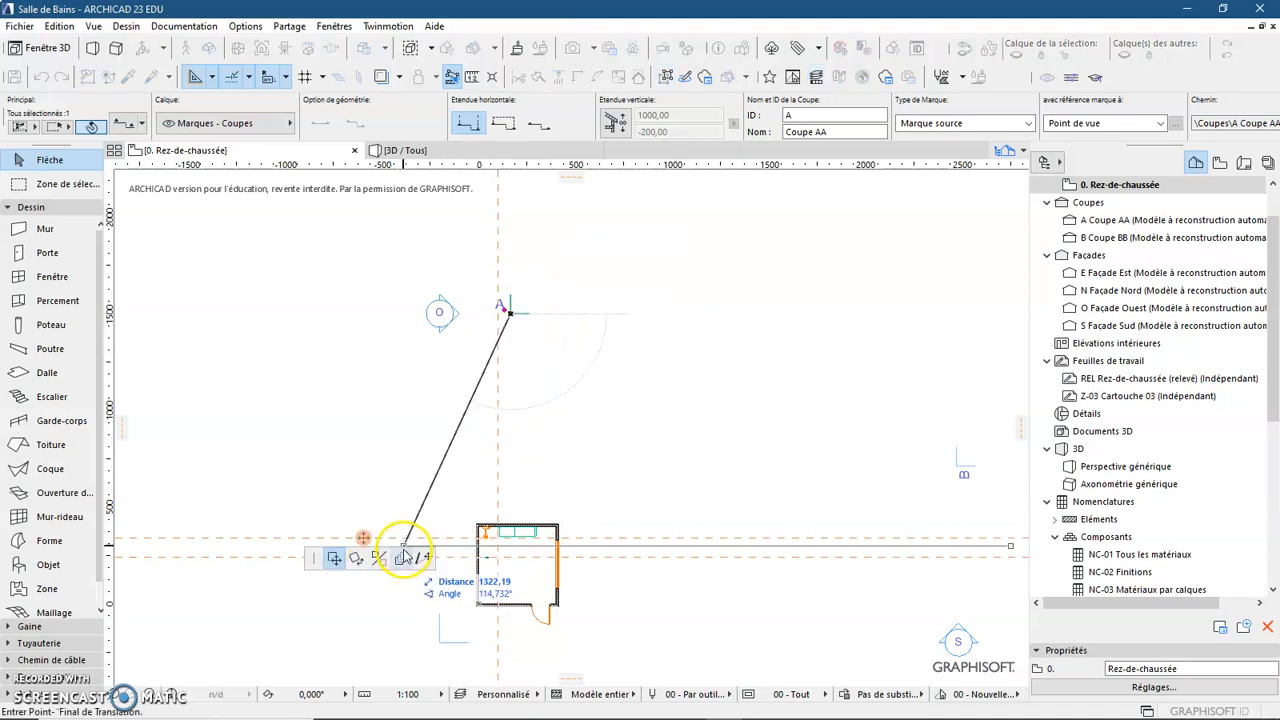
{"action": "middle_click_drag", "start_coordinate": [404, 550], "coordinate": [406, 461]}
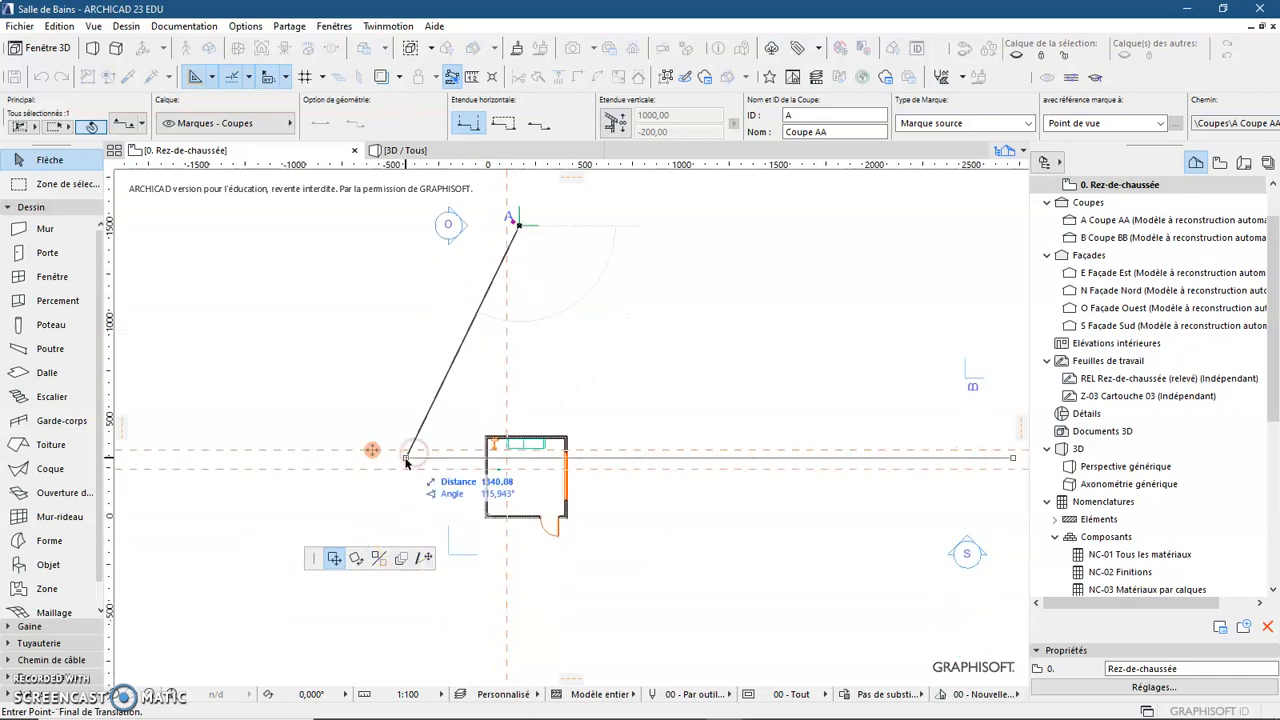
{"action": "left_click", "coordinate": [408, 460]}
{"action": "scroll", "coordinate": [497, 460], "scroll_direction": "up", "scroll_amount": 3}
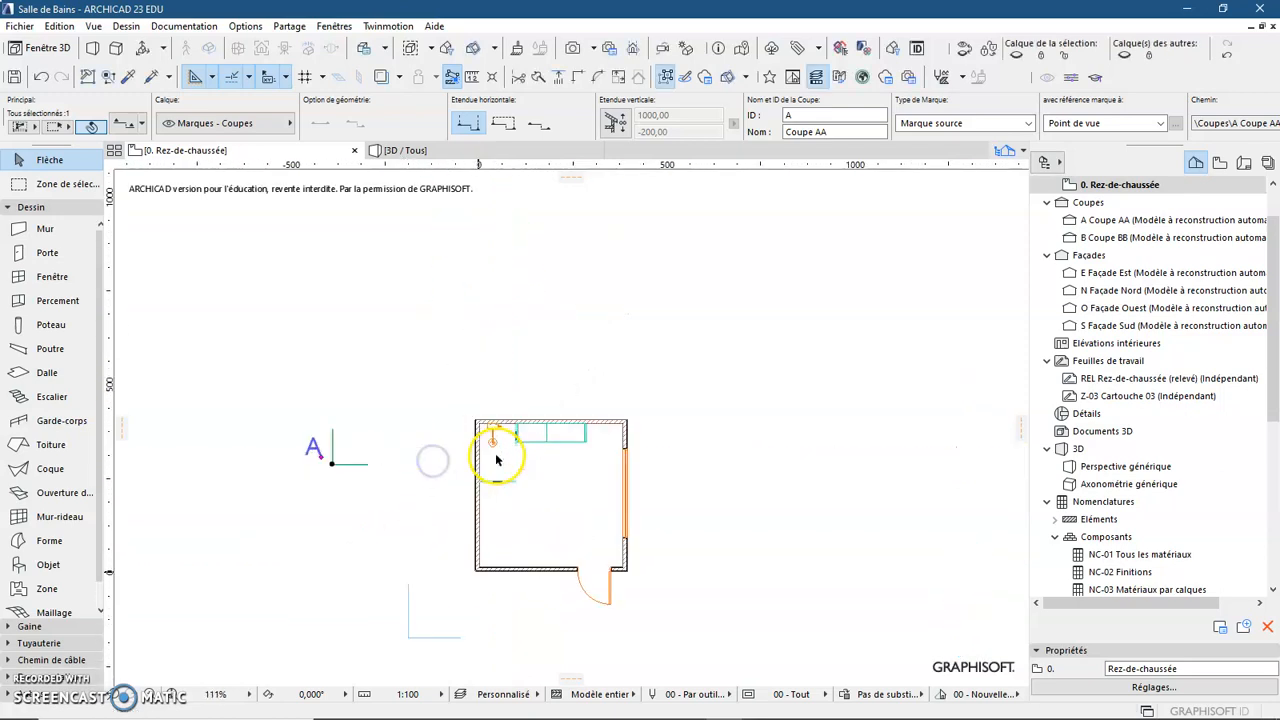
{"action": "scroll", "coordinate": [497, 460], "scroll_direction": "up", "scroll_amount": 2}
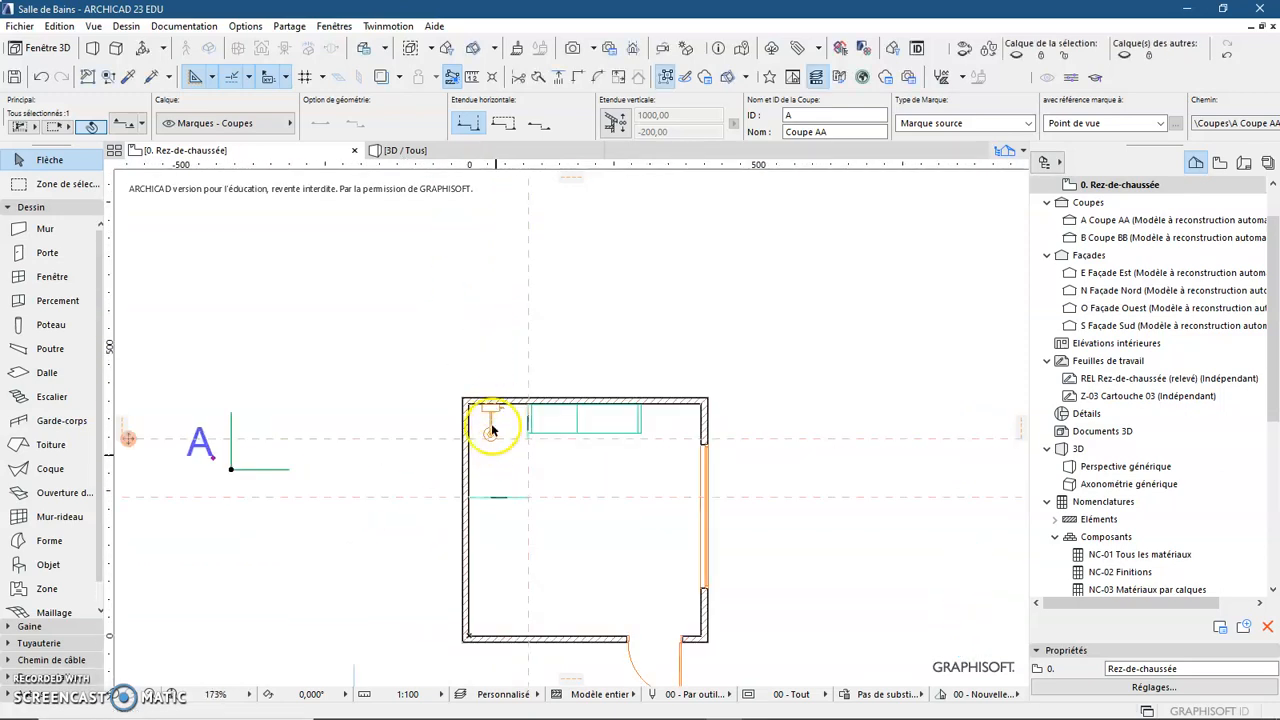
{"action": "left_click", "coordinate": [506, 360]}
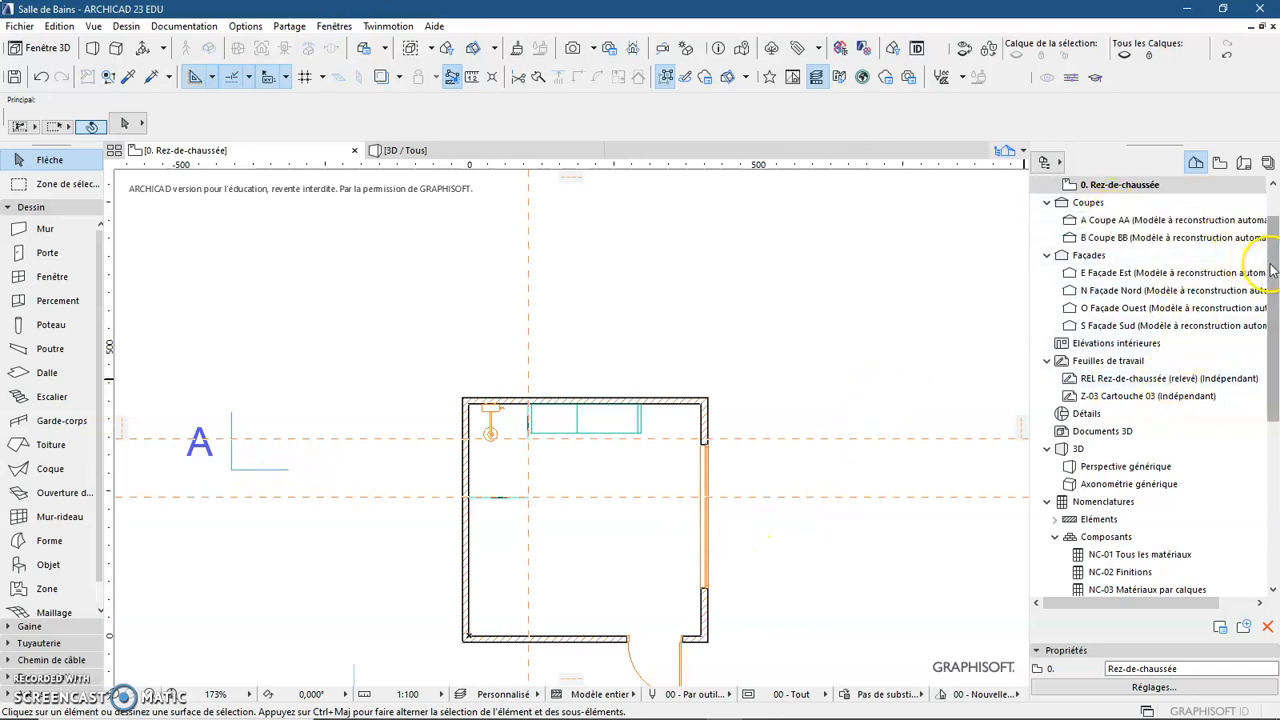
Open the Coupe AA section view and examine the shower kit beside the glass panel and furniture.
{"action": "scroll", "coordinate": [1116, 205], "scroll_direction": "up", "scroll_amount": 2}
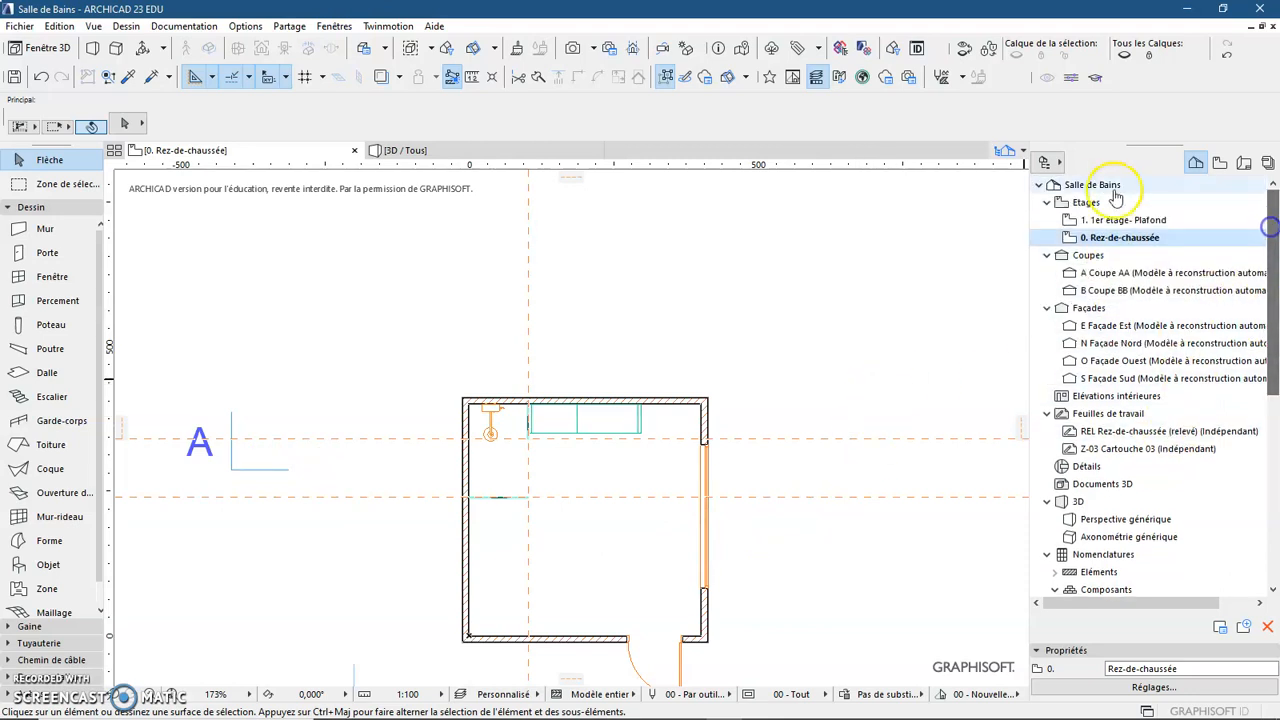
{"action": "double_click", "coordinate": [1097, 273]}
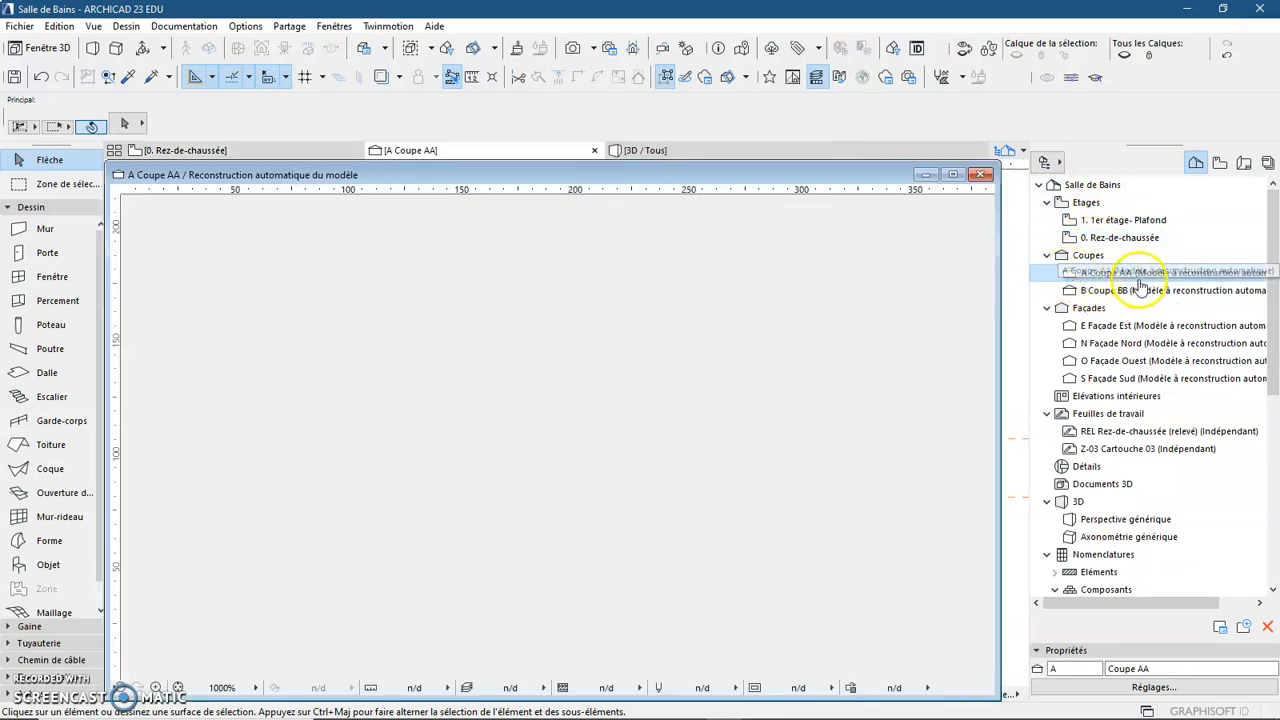
{"action": "scroll", "coordinate": [353, 497], "scroll_direction": "up", "scroll_amount": 10}
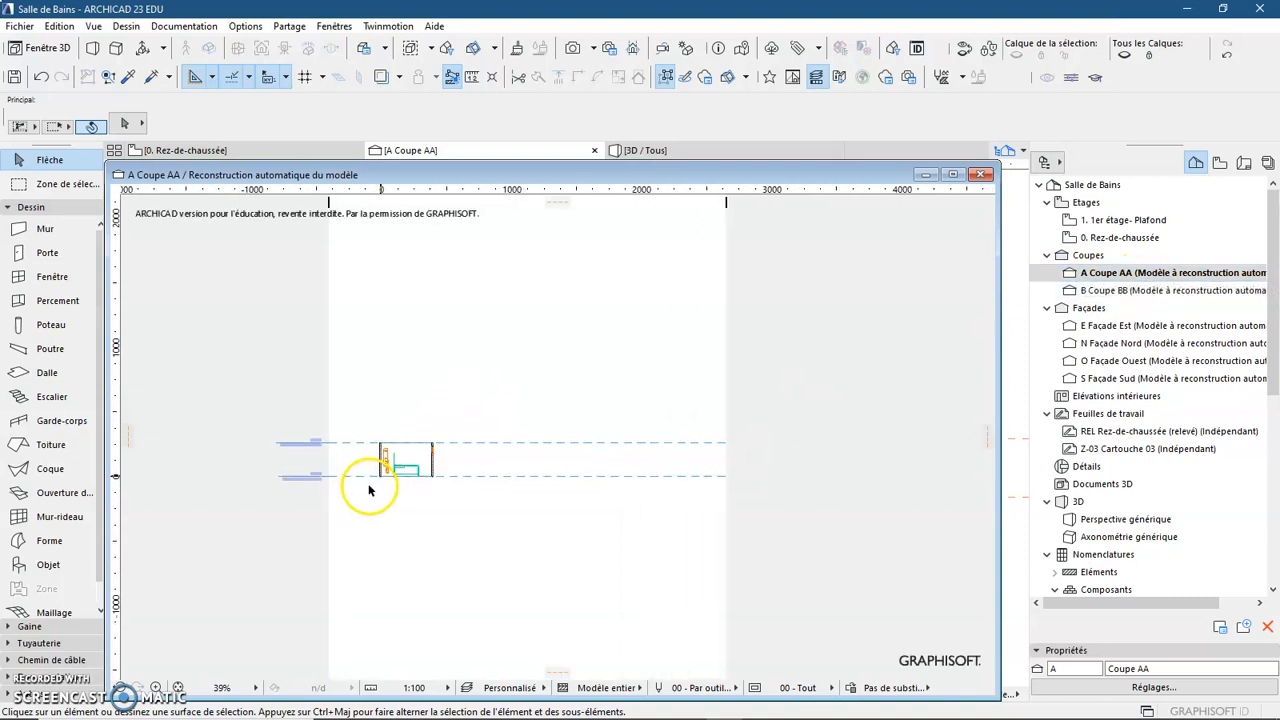
{"action": "scroll", "coordinate": [378, 462], "scroll_direction": "up", "scroll_amount": 3}
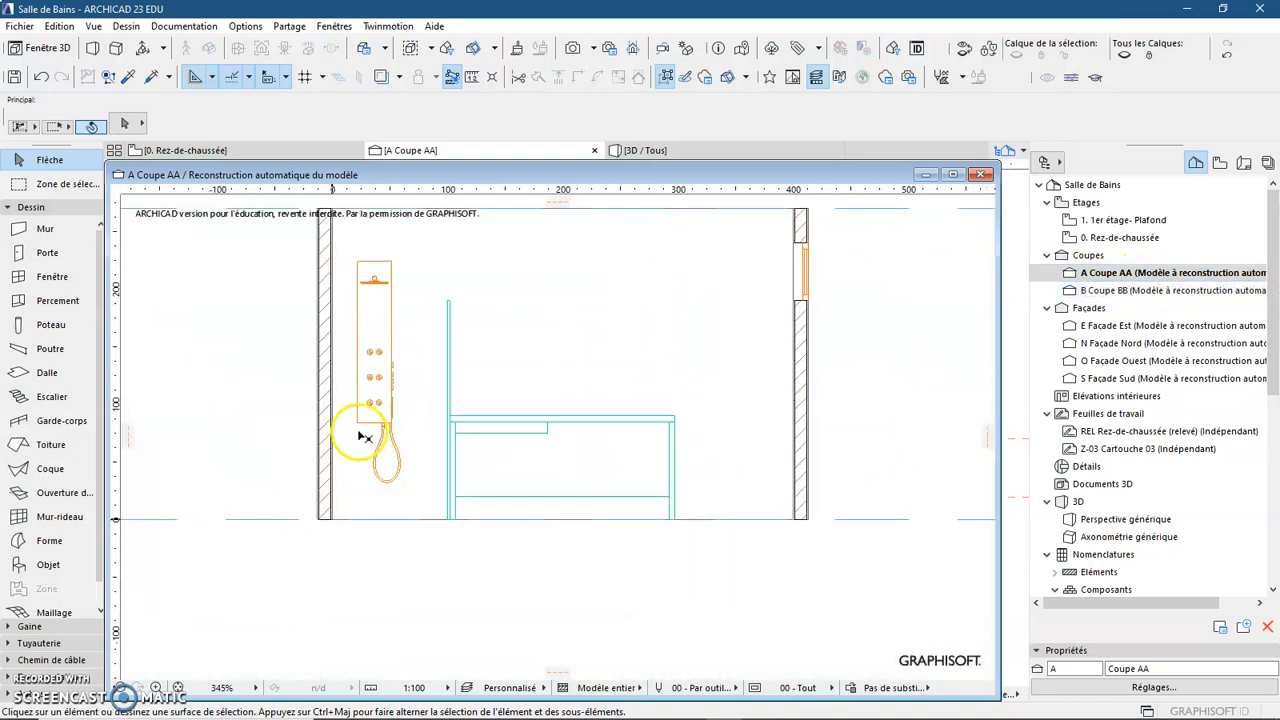
{"action": "scroll", "coordinate": [357, 405], "scroll_direction": "up", "scroll_amount": 1}
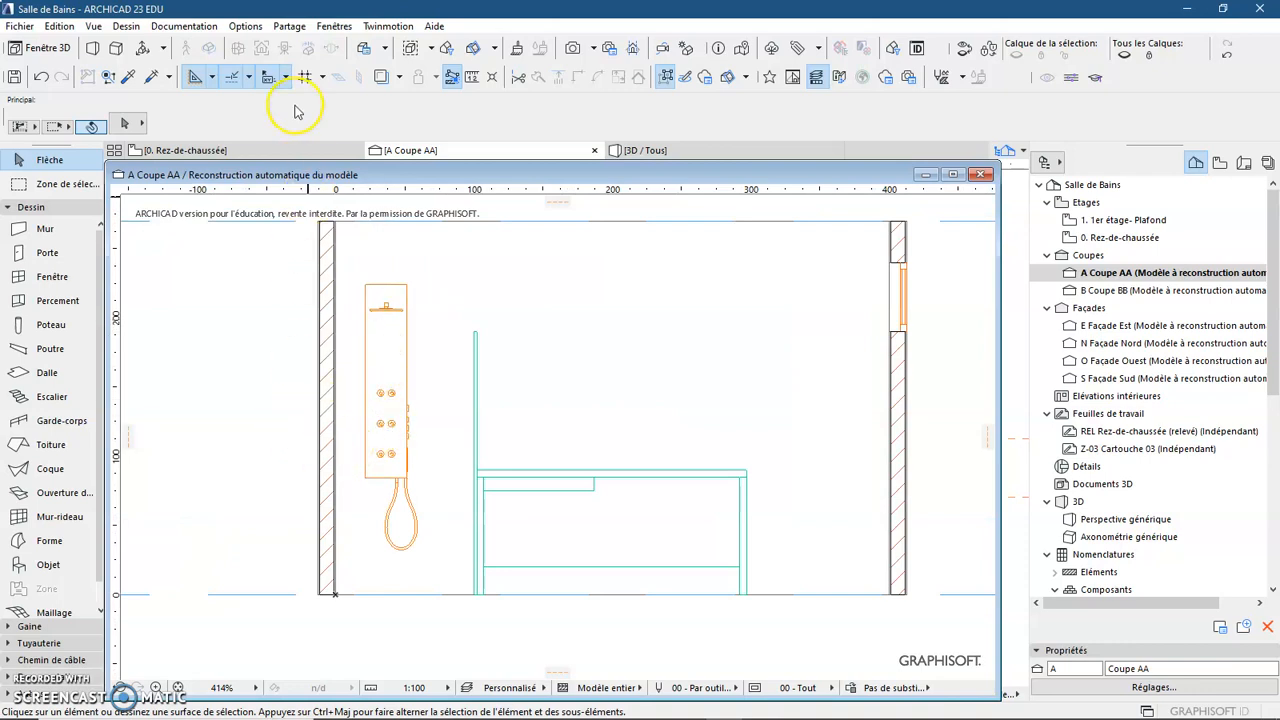
Measure the heights of the shower column's lower edge and the shower head above the floor.
{"action": "left_click", "coordinate": [473, 78]}
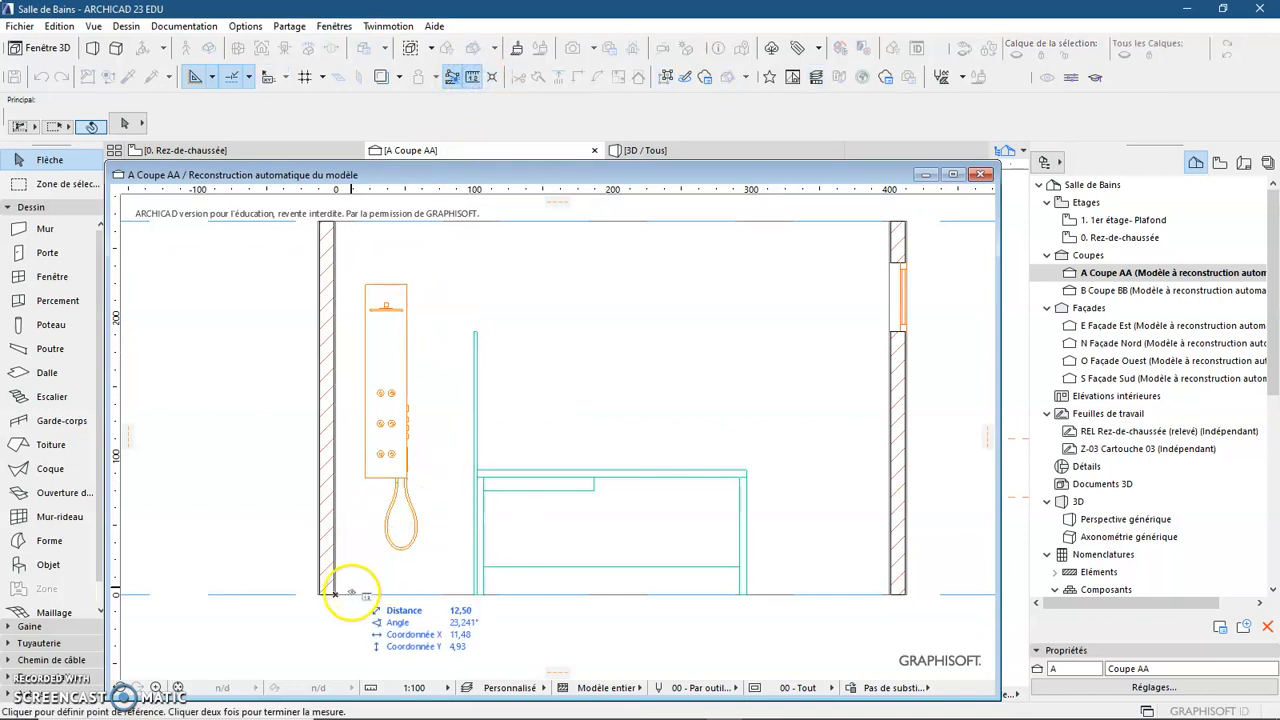
{"action": "left_click", "coordinate": [360, 594]}
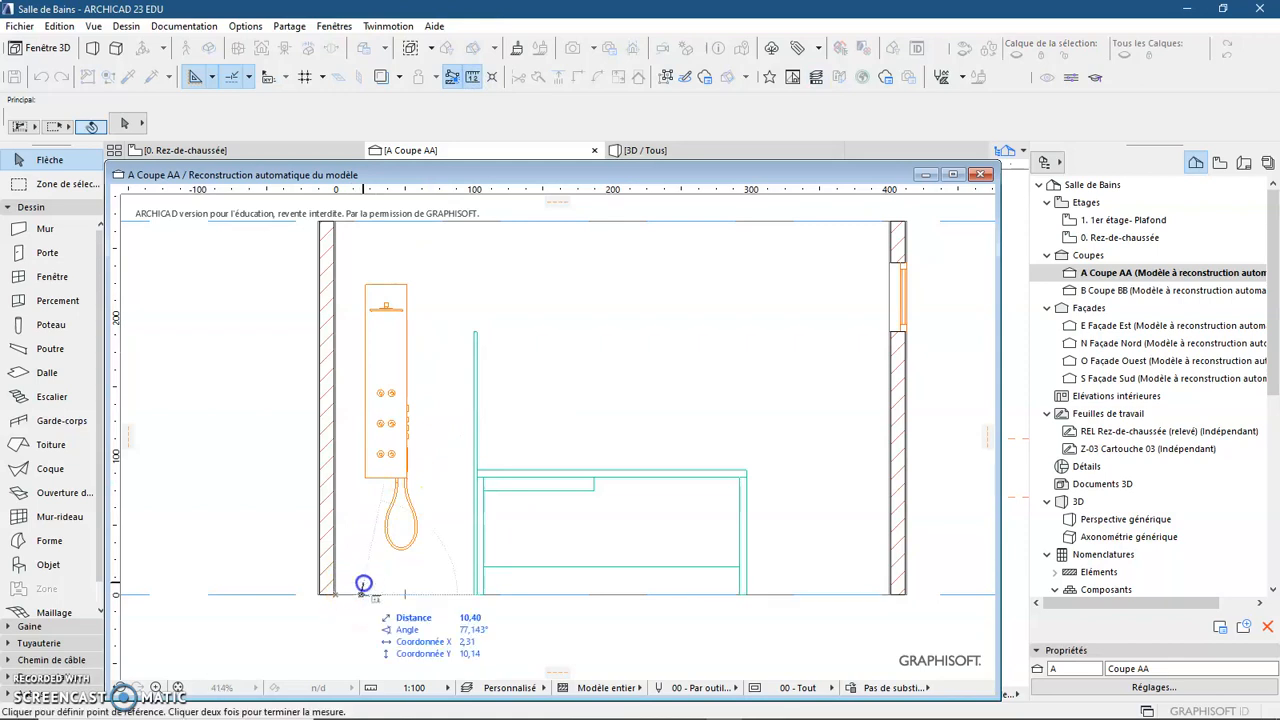
{"action": "scroll", "coordinate": [361, 479], "scroll_direction": "up", "scroll_amount": 3}
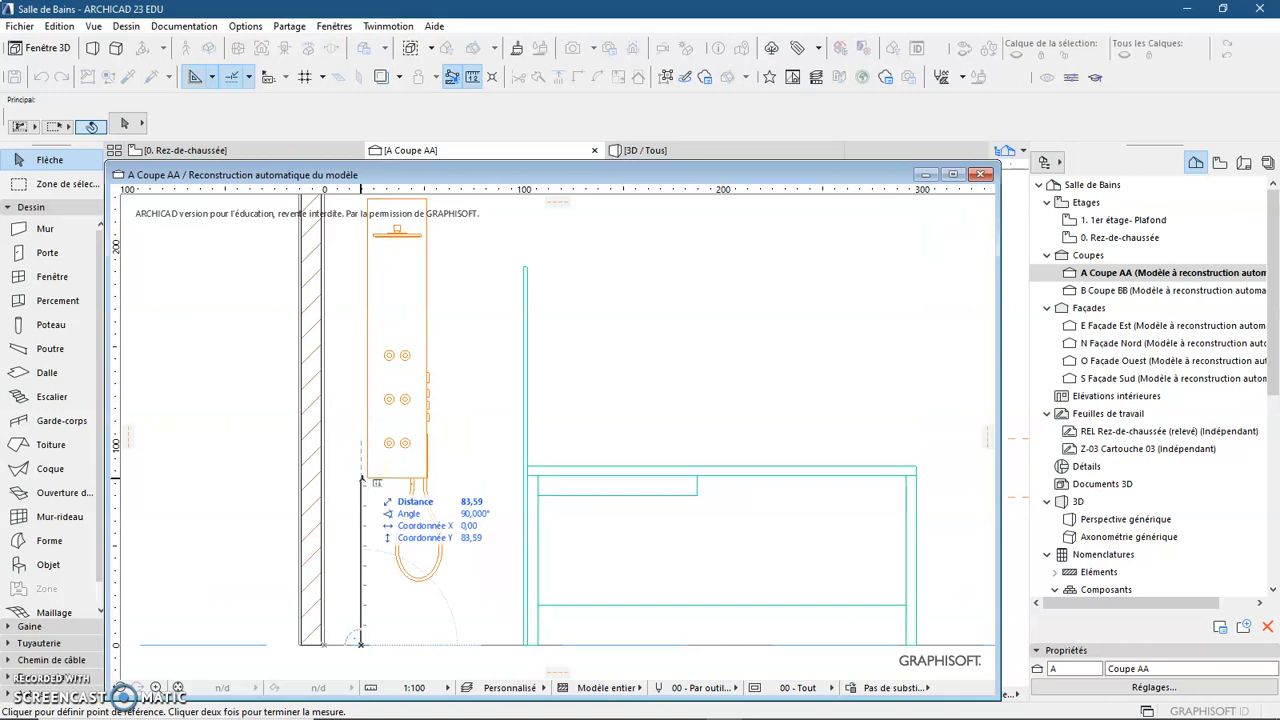
{"action": "scroll", "coordinate": [361, 479], "scroll_direction": "down", "scroll_amount": 1}
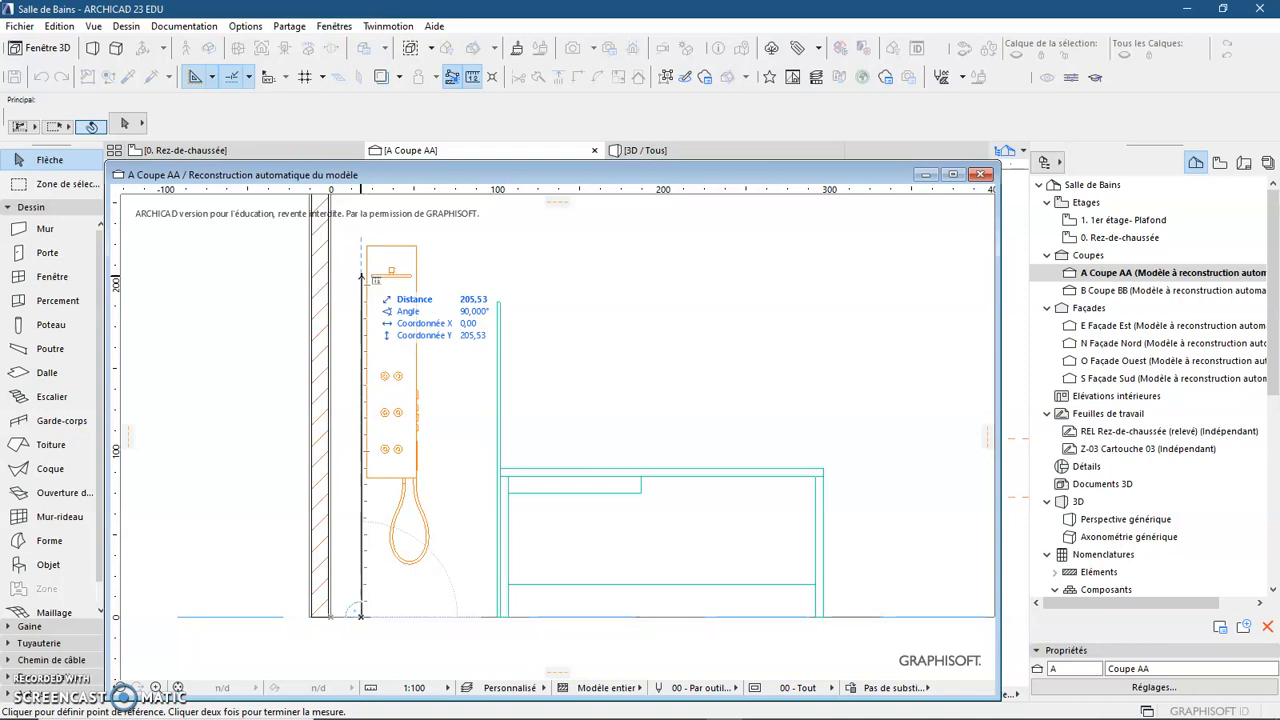
Place a horizontal guide line at the top edge of the glass shower panel in the section.
{"action": "double_click", "coordinate": [361, 277]}
{"action": "middle_click_drag", "start_coordinate": [339, 404], "coordinate": [331, 447]}
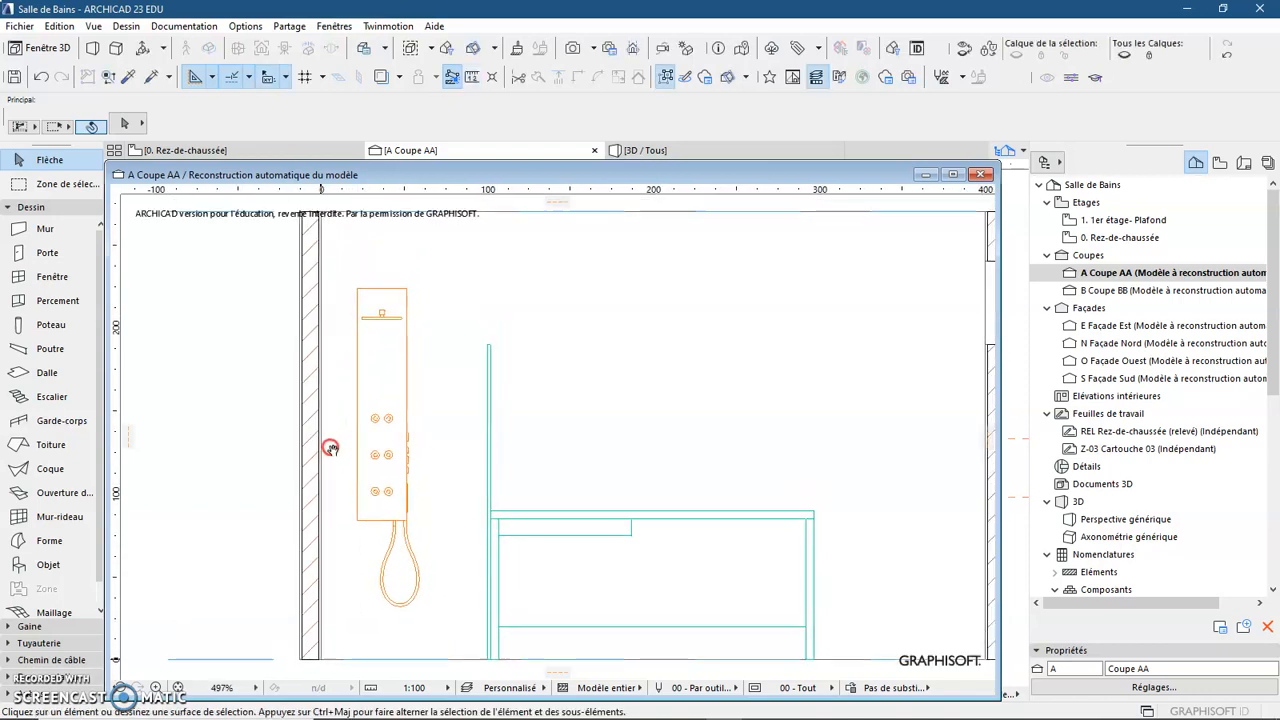
{"action": "scroll", "coordinate": [525, 225], "scroll_direction": "down", "scroll_amount": 2}
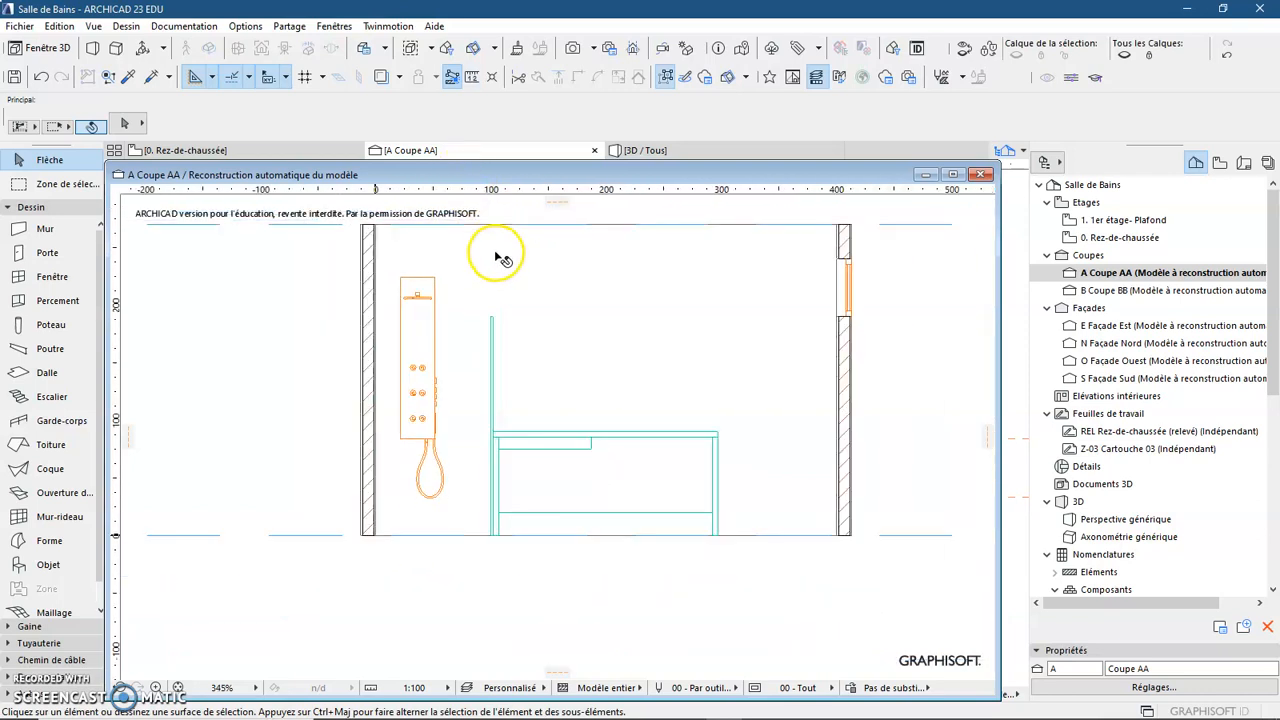
{"action": "left_click_drag", "start_coordinate": [556, 201], "coordinate": [490, 334]}
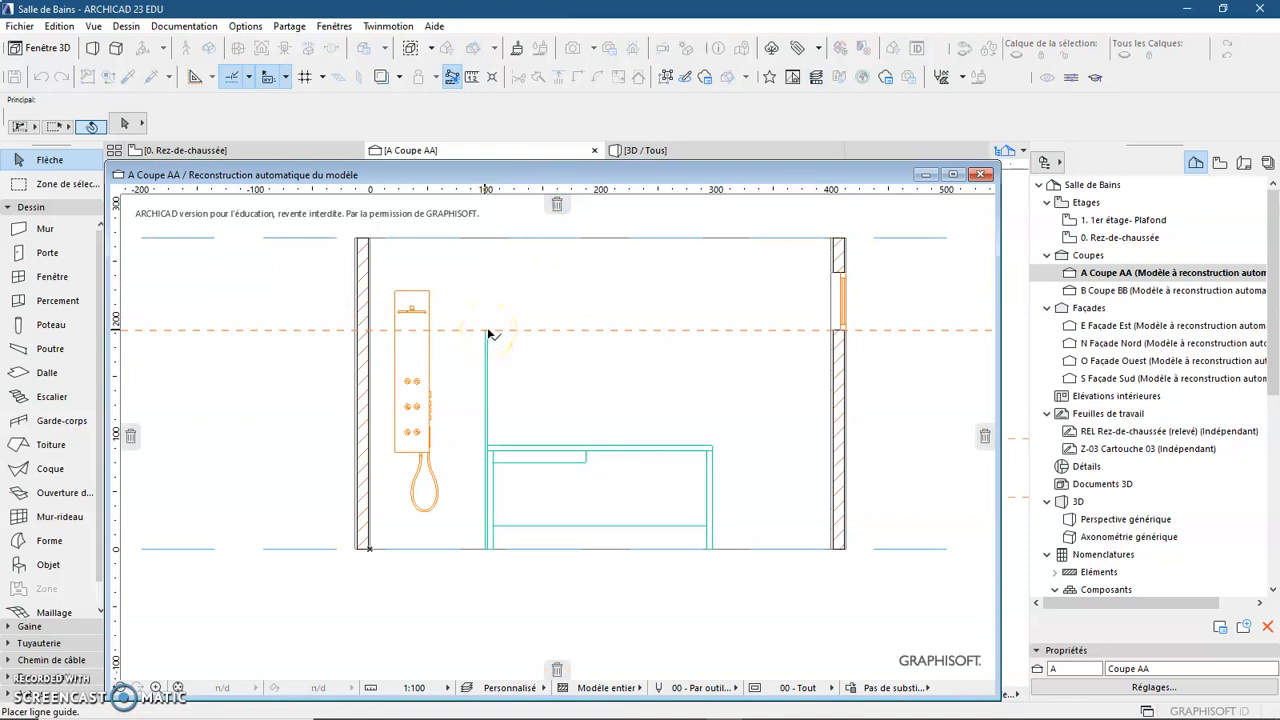
{"action": "left_click_drag", "start_coordinate": [490, 334], "coordinate": [488, 331]}
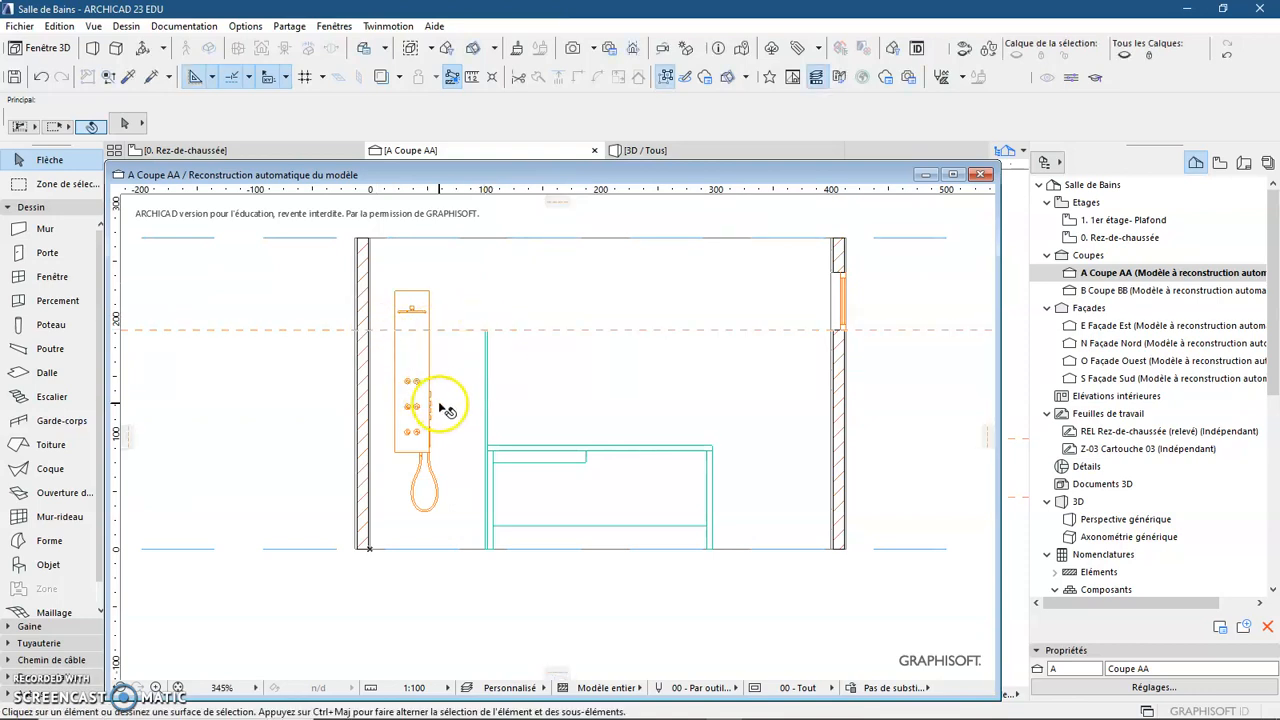
Lower the shower kit by about 18 cm so its shower head lines up with the horizontal guide line.
{"action": "scroll", "coordinate": [412, 378], "scroll_direction": "up", "scroll_amount": 1}
{"action": "scroll", "coordinate": [390, 322], "scroll_direction": "up", "scroll_amount": 2}
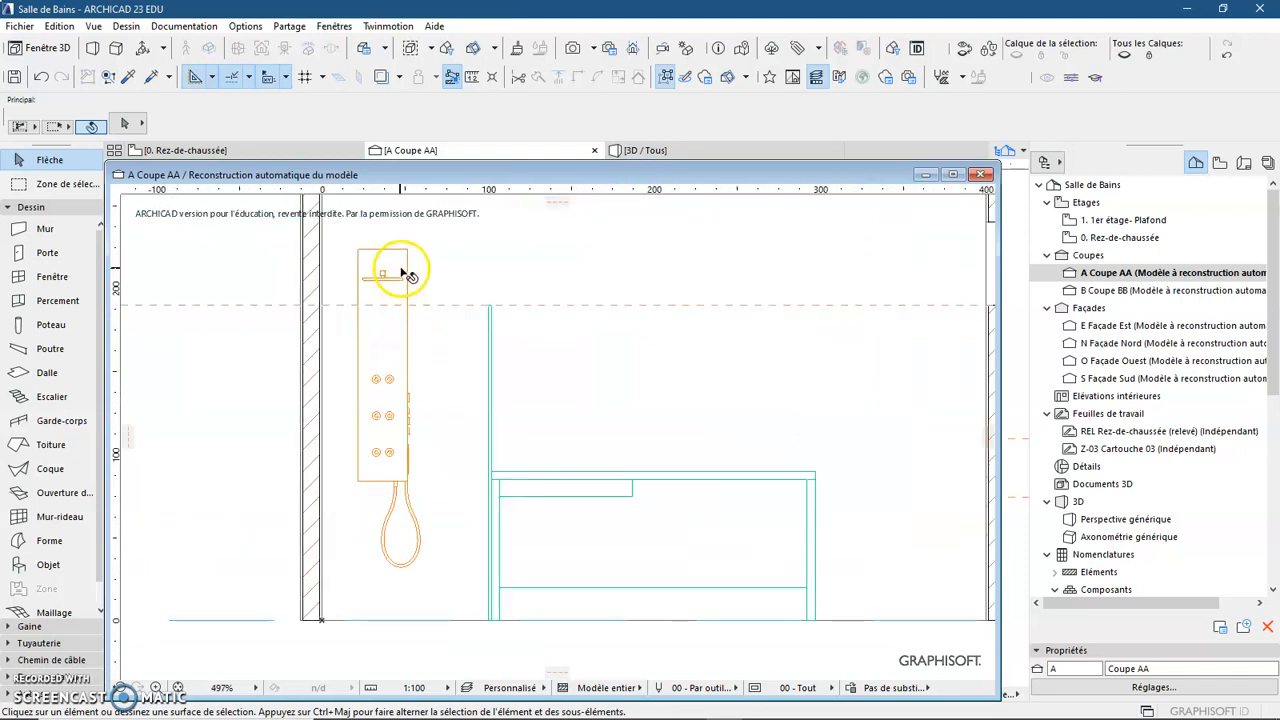
{"action": "left_click", "coordinate": [399, 267]}
{"action": "left_click", "coordinate": [378, 394]}
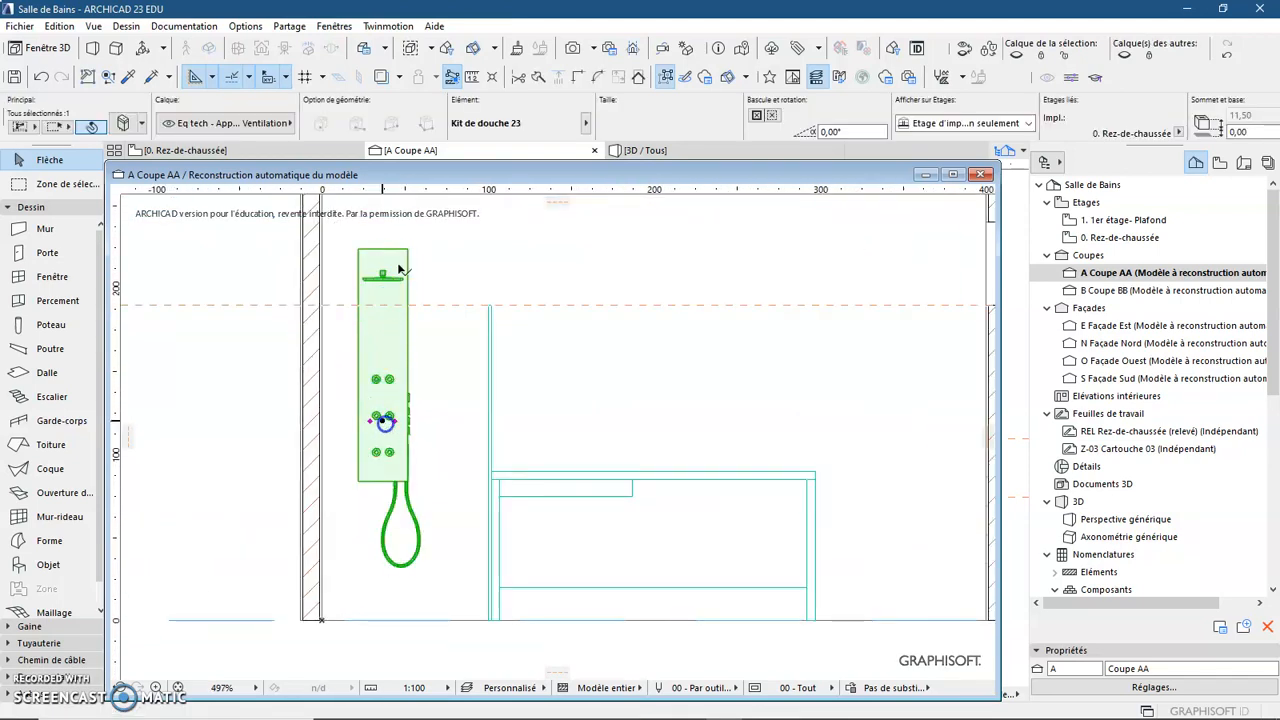
{"action": "left_click", "coordinate": [383, 422]}
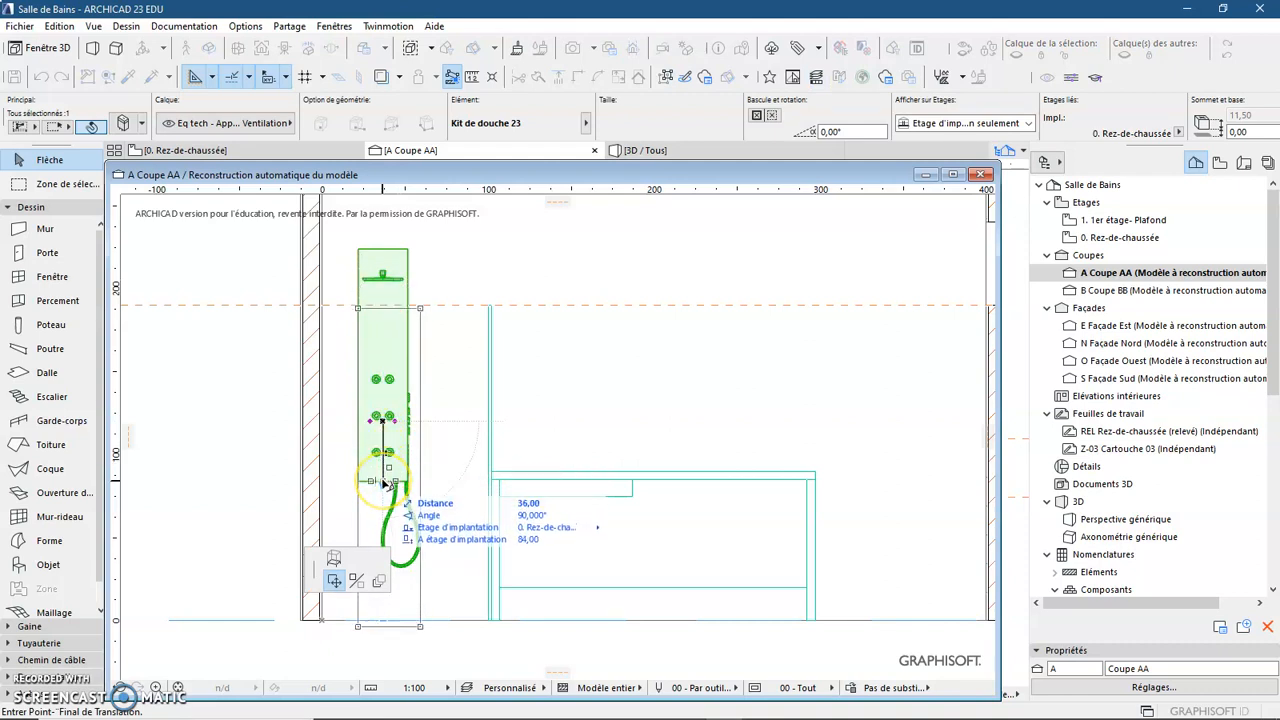
{"action": "left_click", "coordinate": [383, 482]}
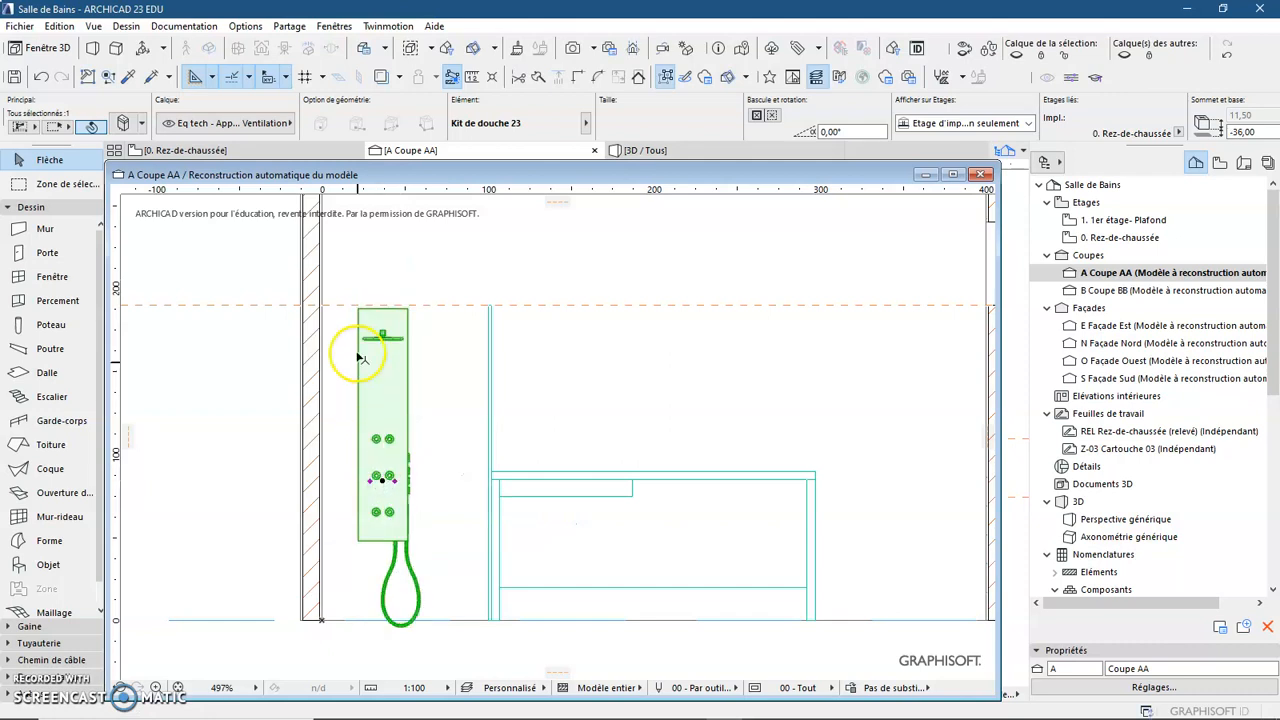
{"action": "left_click", "coordinate": [383, 482]}
{"action": "left_click", "coordinate": [384, 454]}
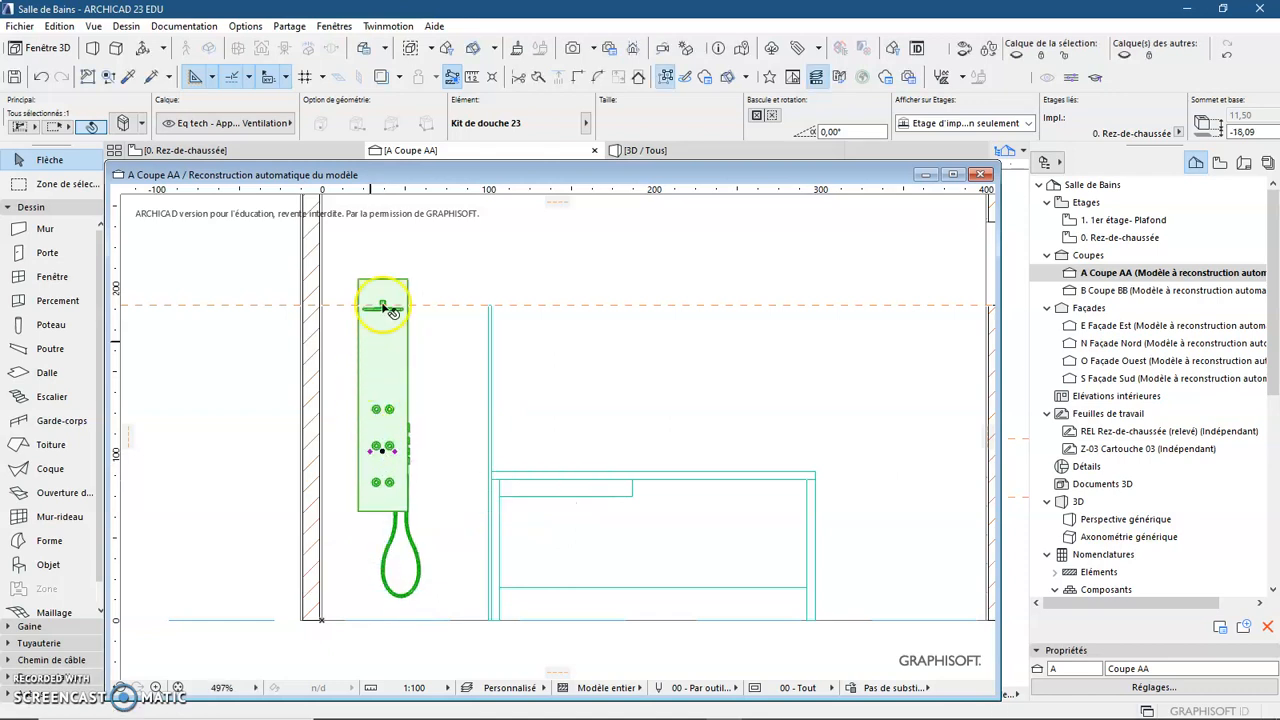
{"action": "scroll", "coordinate": [384, 309], "scroll_direction": "up", "scroll_amount": 3}
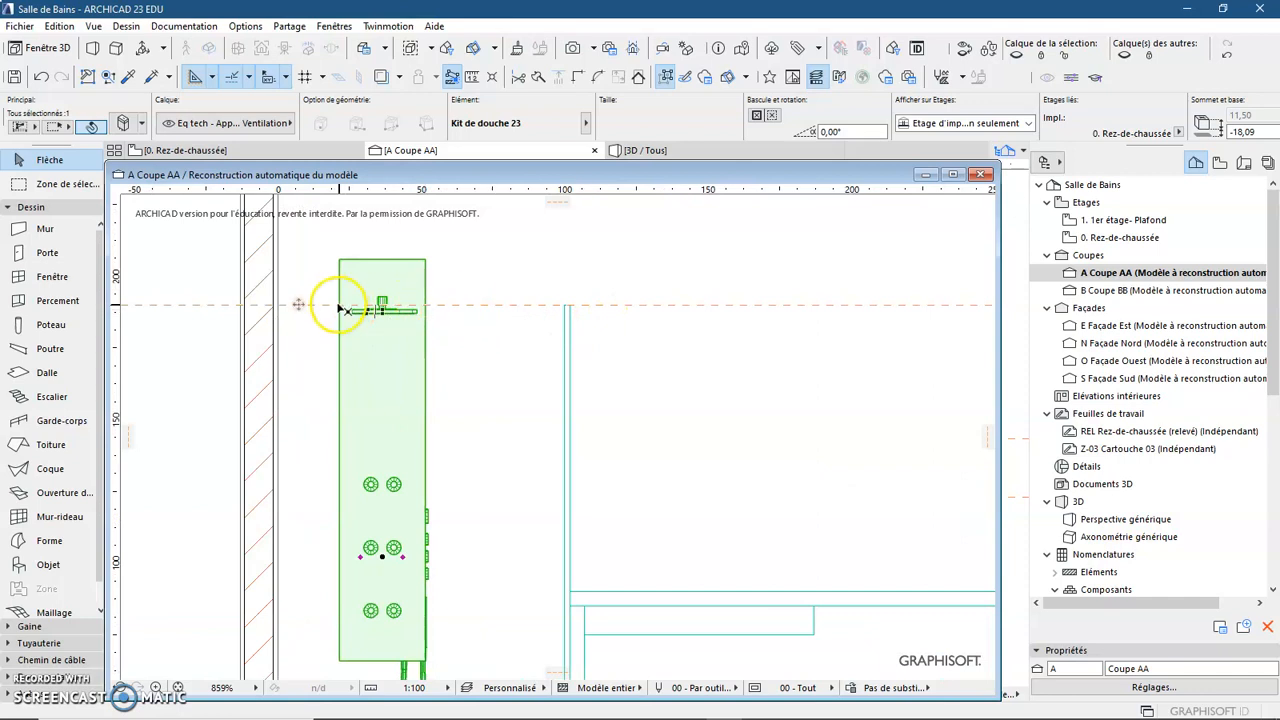
{"action": "scroll", "coordinate": [455, 472], "scroll_direction": "down", "scroll_amount": 3}
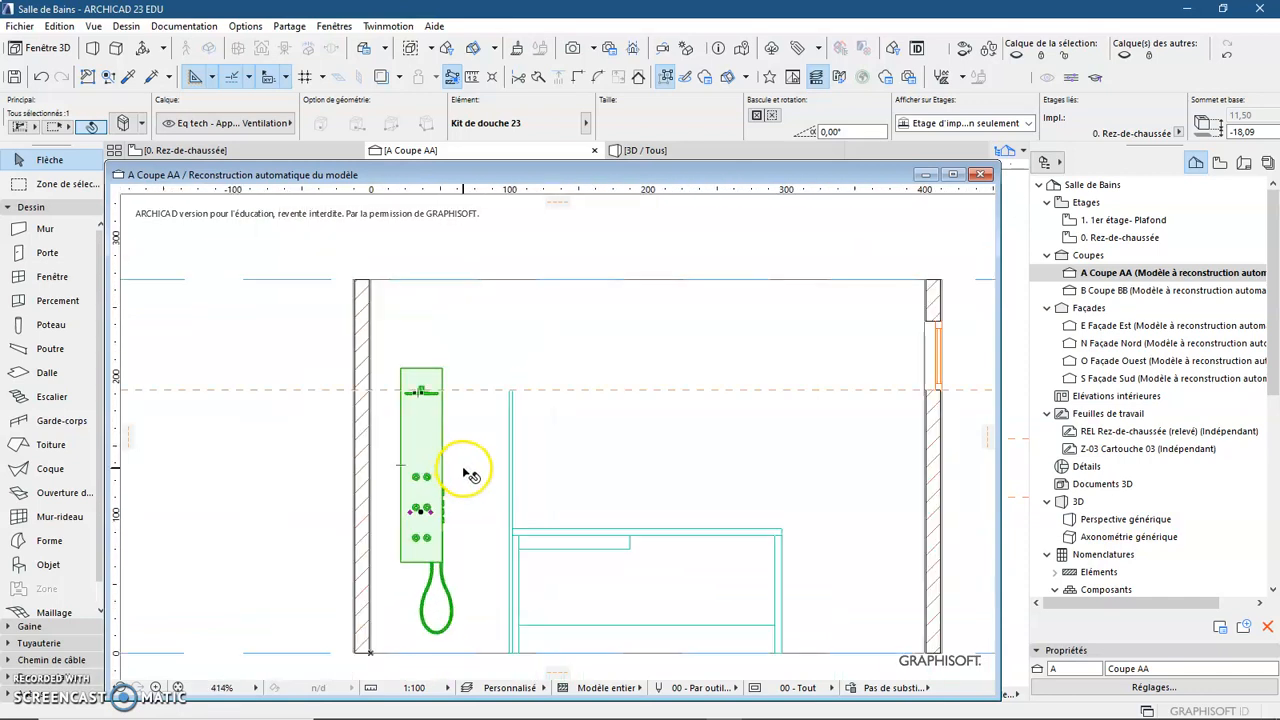
{"action": "key", "text": "Escape"}
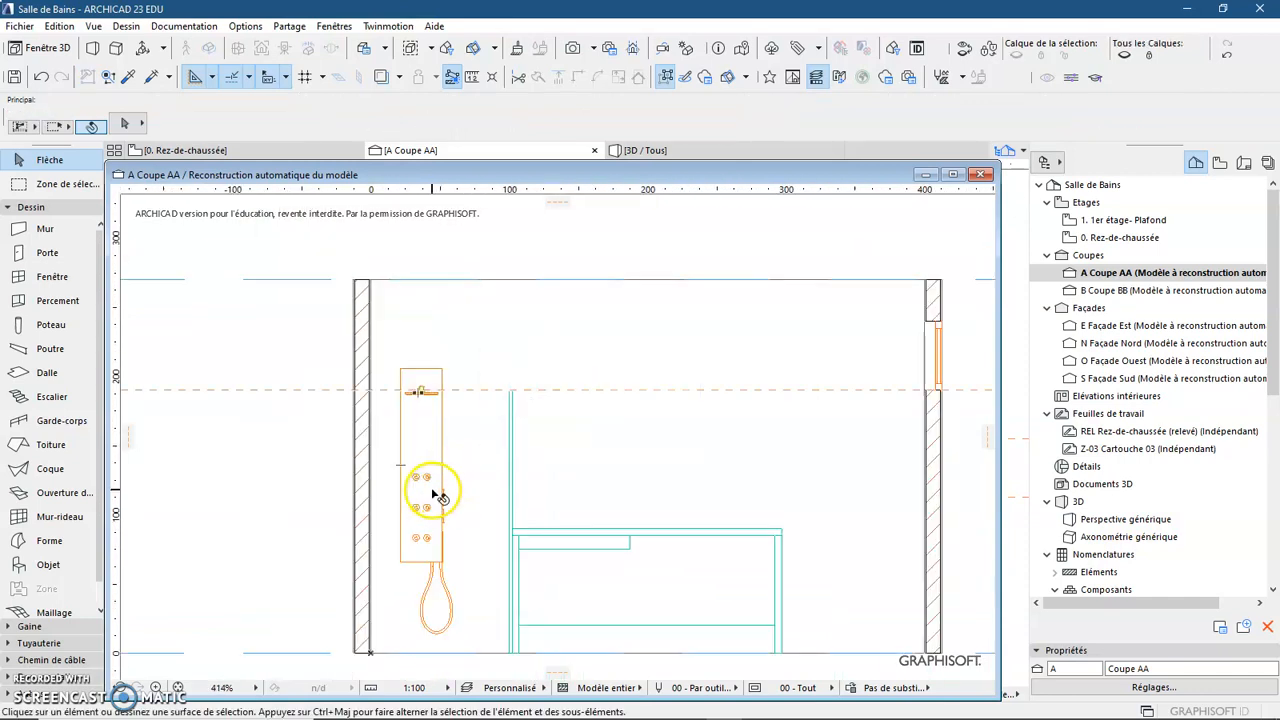
Place a vertical guide line in the section, offset 50 cm into the room from the inner face of the wall beside the shower.
{"action": "middle_click_drag", "start_coordinate": [463, 511], "coordinate": [395, 510]}
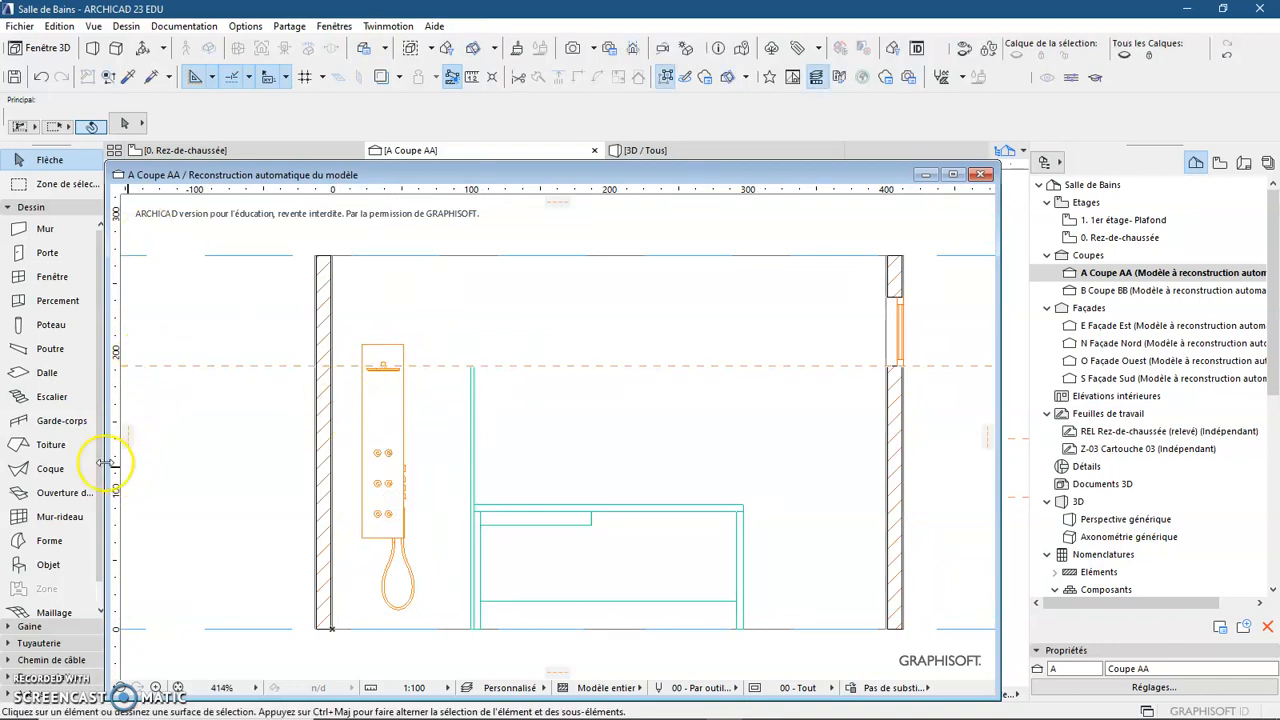
{"action": "left_click_drag", "start_coordinate": [126, 437], "coordinate": [243, 433]}
{"action": "left_click_drag", "start_coordinate": [341, 413], "coordinate": [337, 401]}
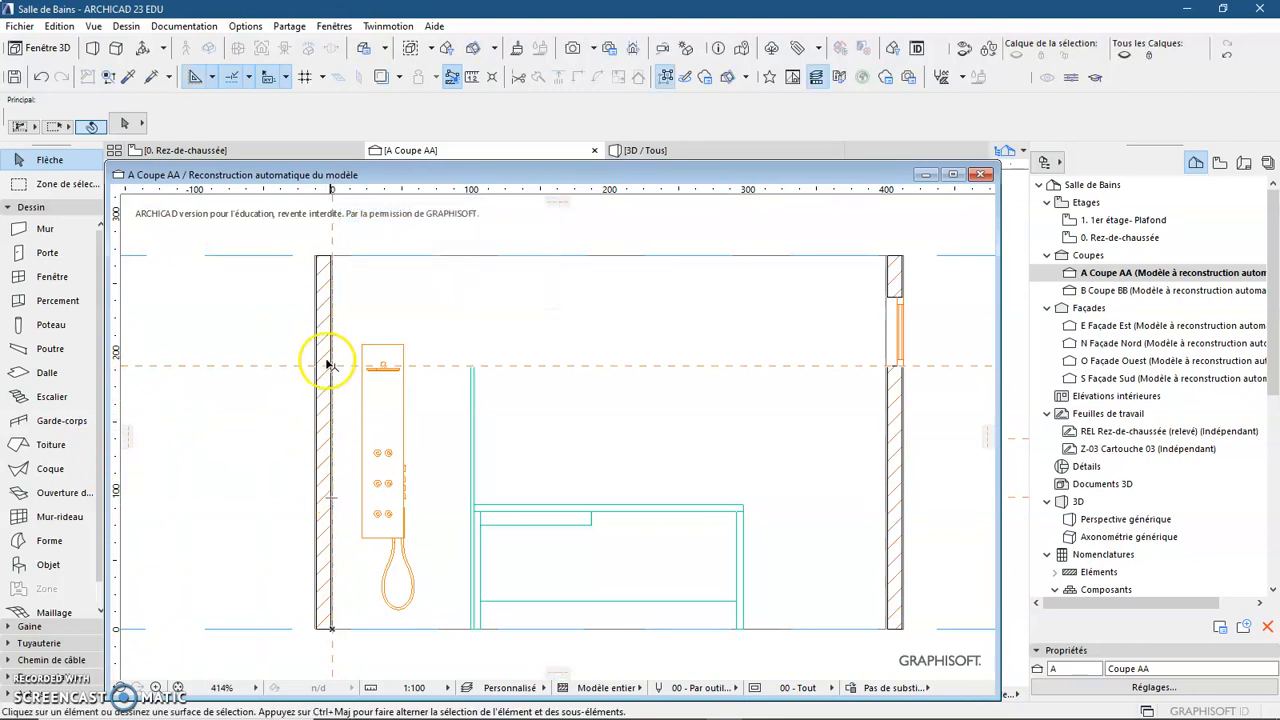
{"action": "middle_click_drag", "start_coordinate": [331, 375], "coordinate": [329, 391]}
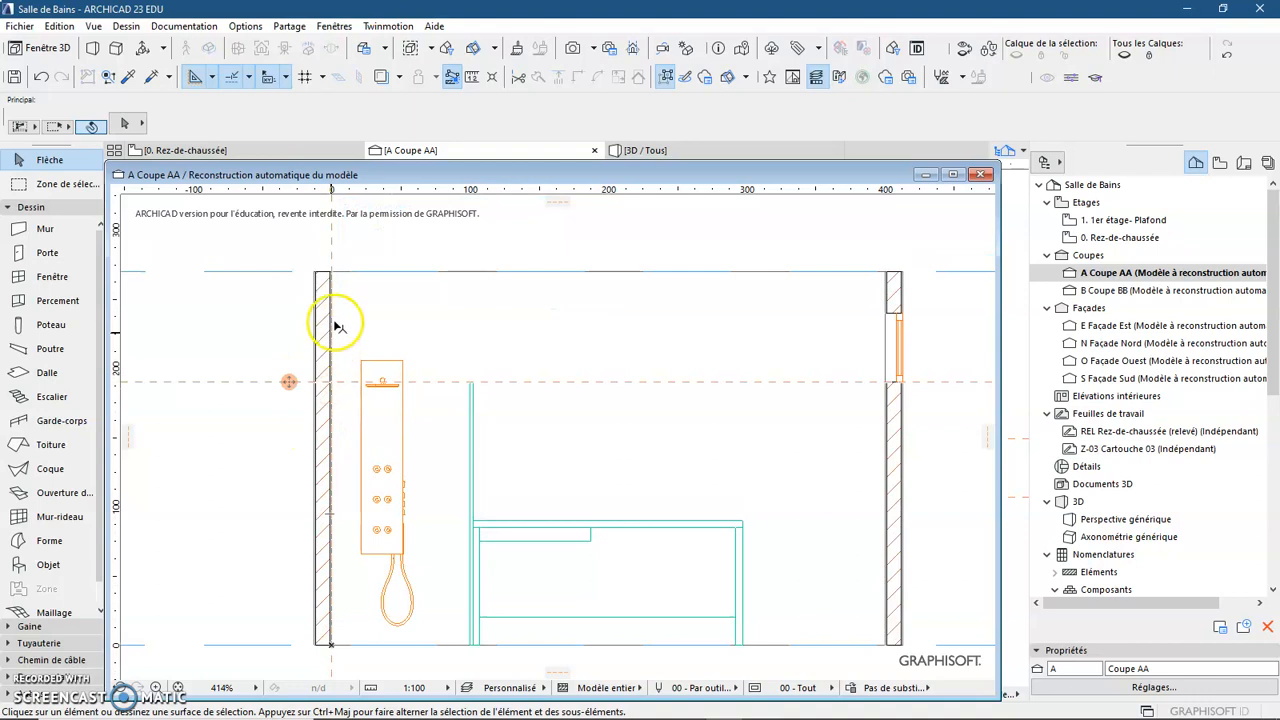
{"action": "left_click_drag", "start_coordinate": [330, 222], "coordinate": [385, 227]}
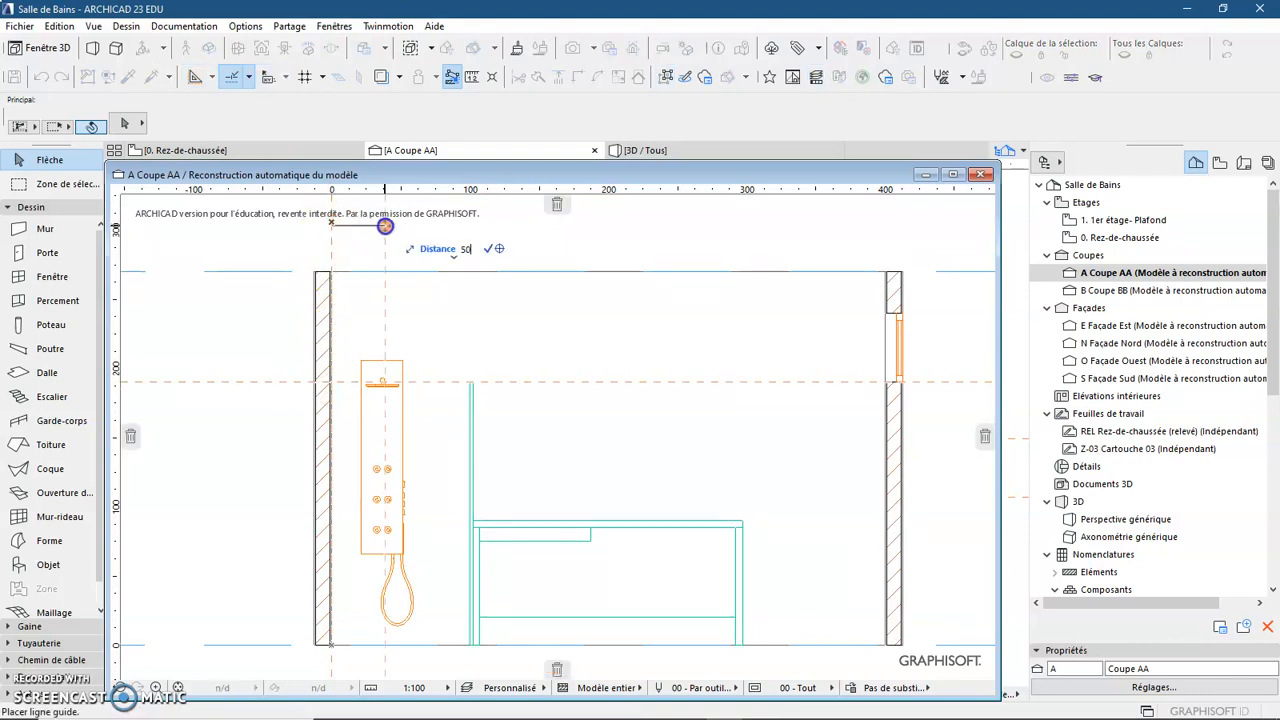
{"action": "type", "text": "50"}
{"action": "key", "text": "Return"}
Move the shower kit horizontally so its centre lies on the vertical guide line.
{"action": "scroll", "coordinate": [391, 386], "scroll_direction": "up", "scroll_amount": 3}
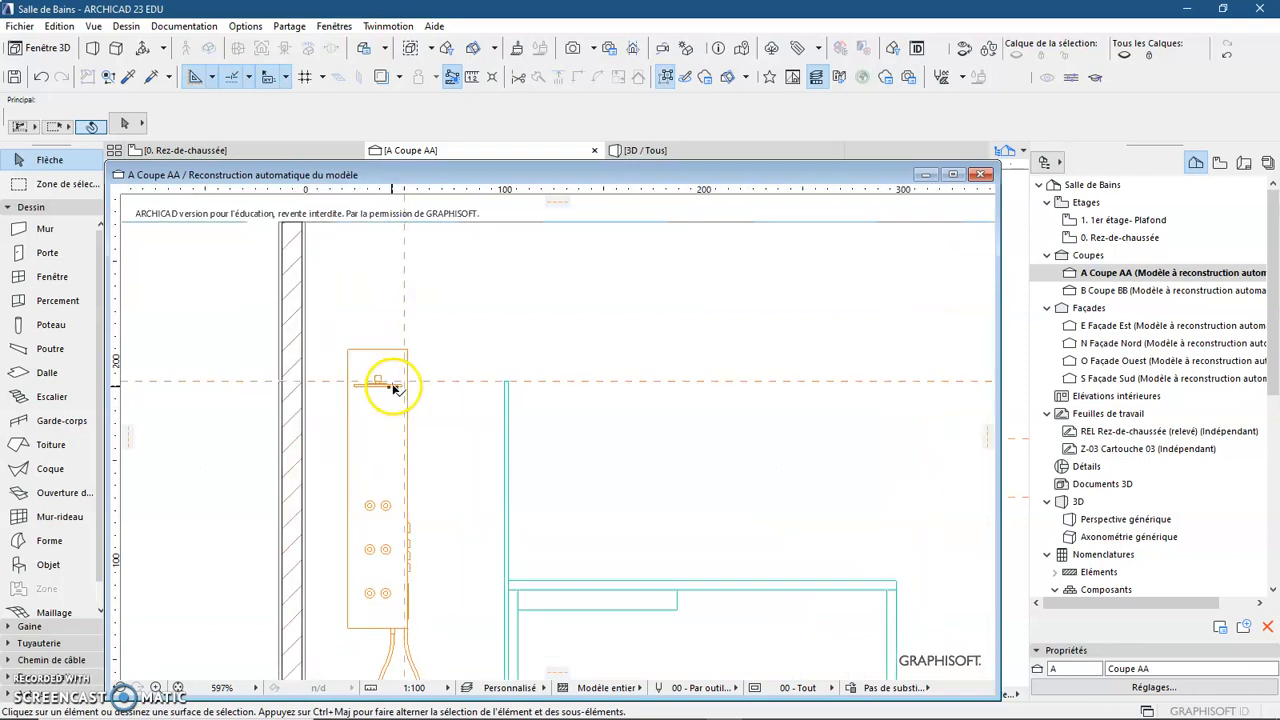
{"action": "left_click", "coordinate": [379, 364]}
{"action": "left_click", "coordinate": [375, 562]}
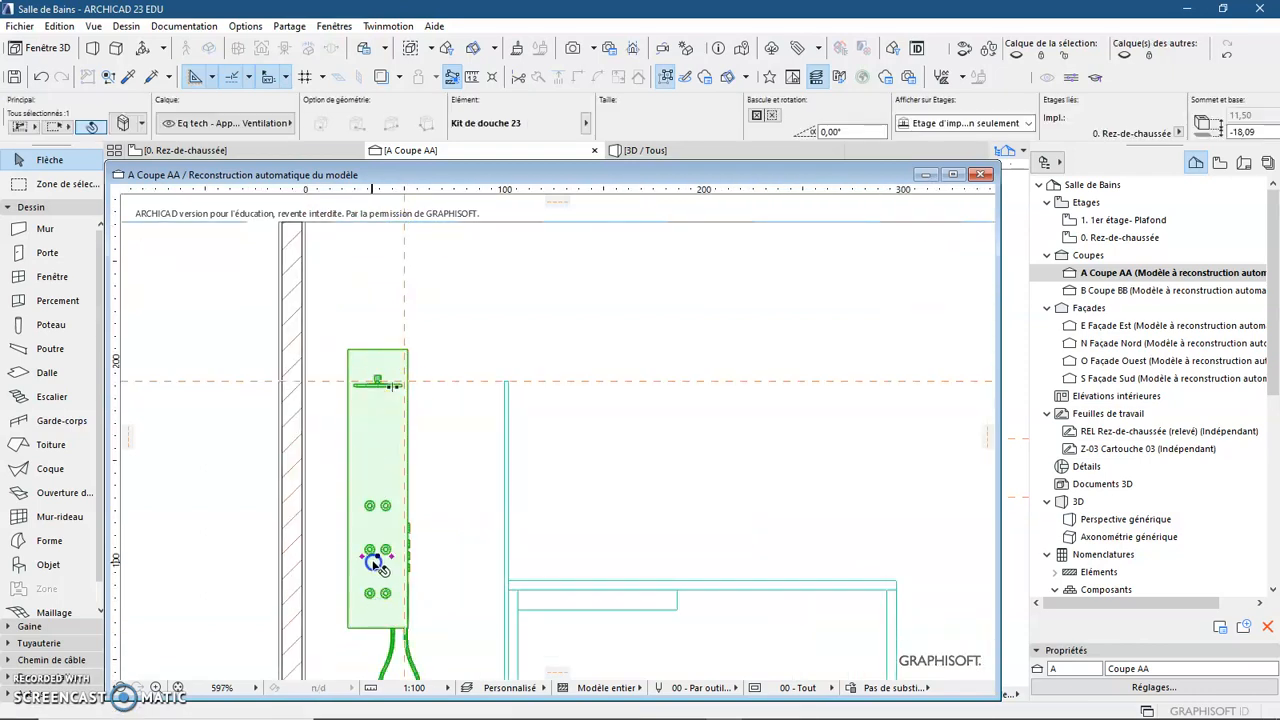
{"action": "left_click", "coordinate": [378, 558]}
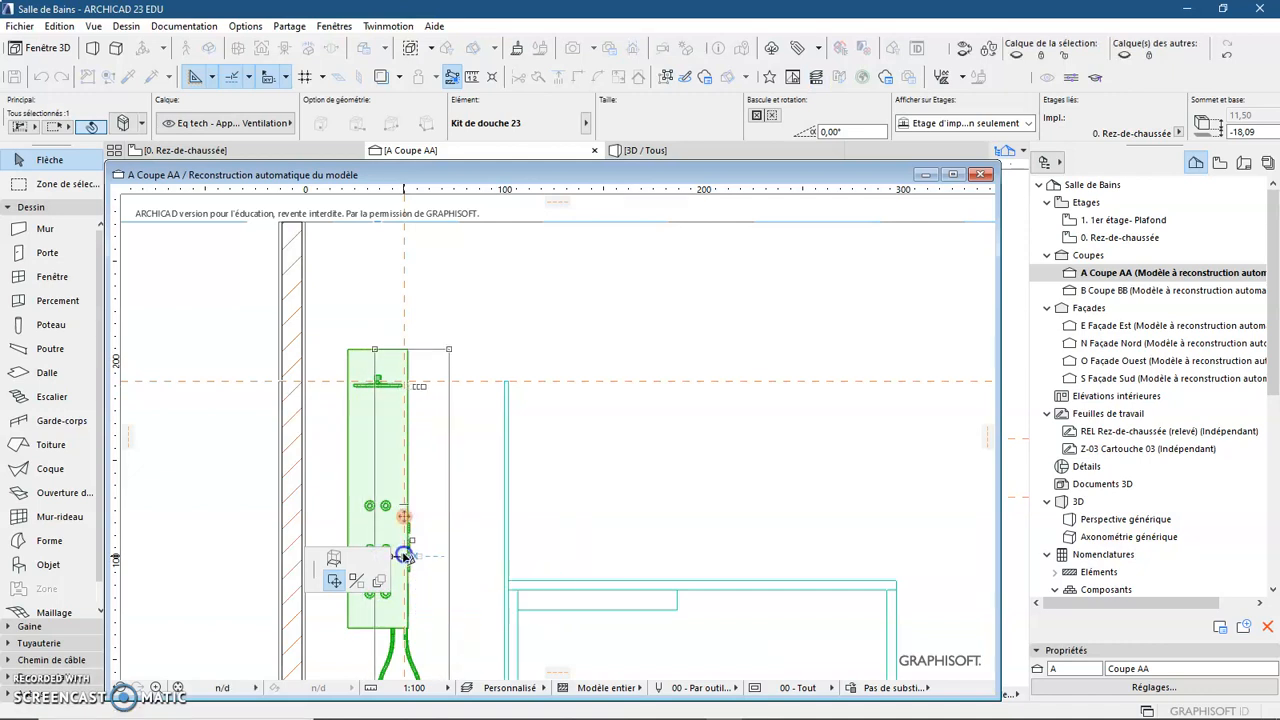
{"action": "left_click", "coordinate": [405, 557]}
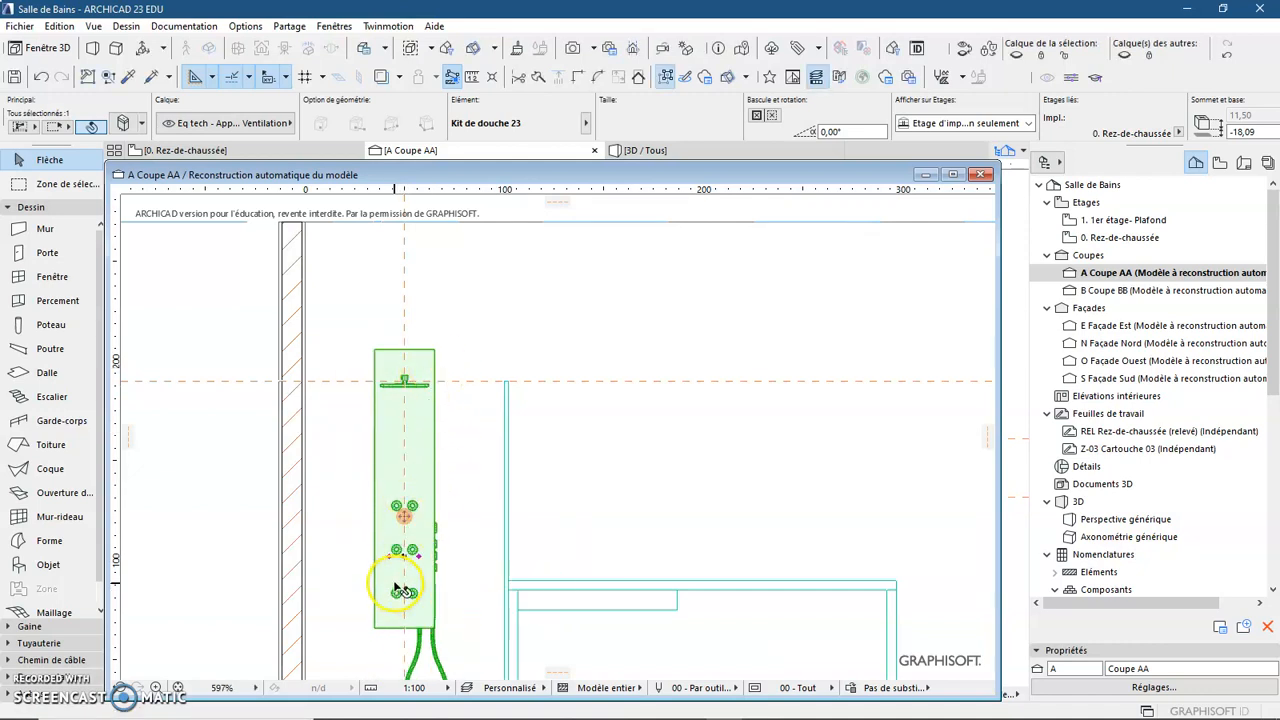
{"action": "key", "text": "Escape"}
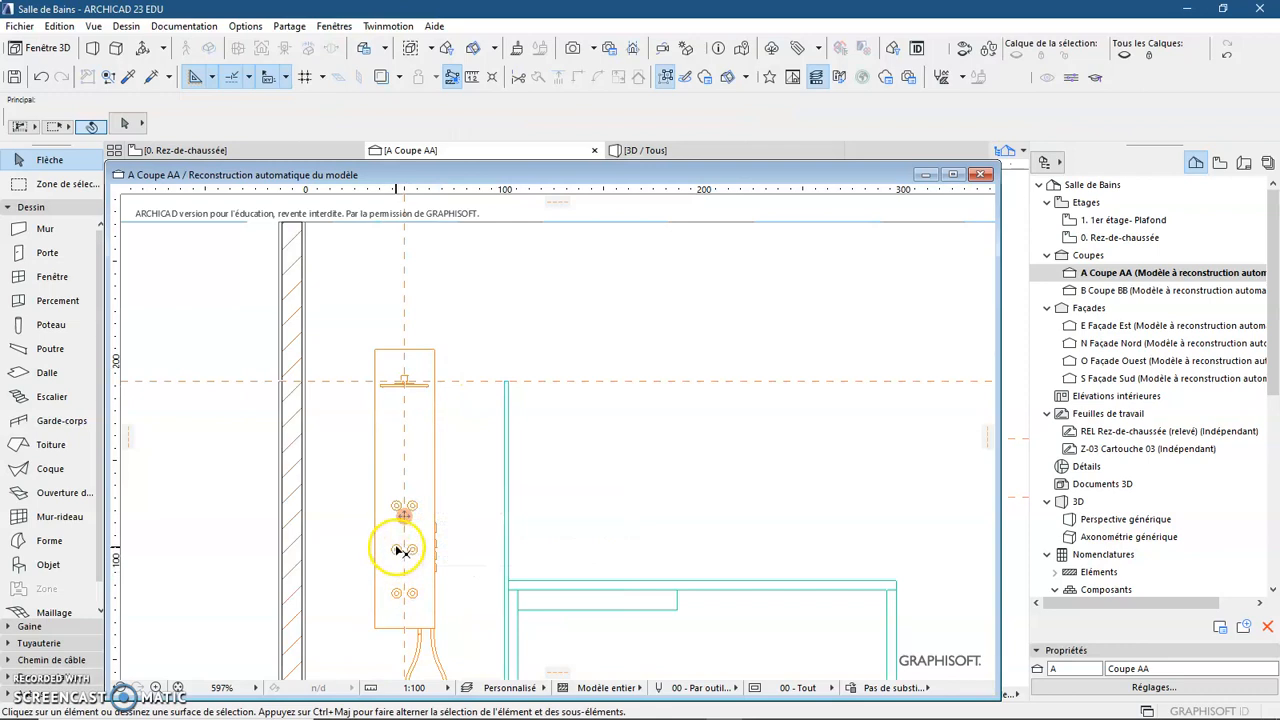
Return to the Rez-de-chaussée floor plan and examine the shower area and the rest of the room.
{"action": "scroll", "coordinate": [412, 450], "scroll_direction": "down", "scroll_amount": 2}
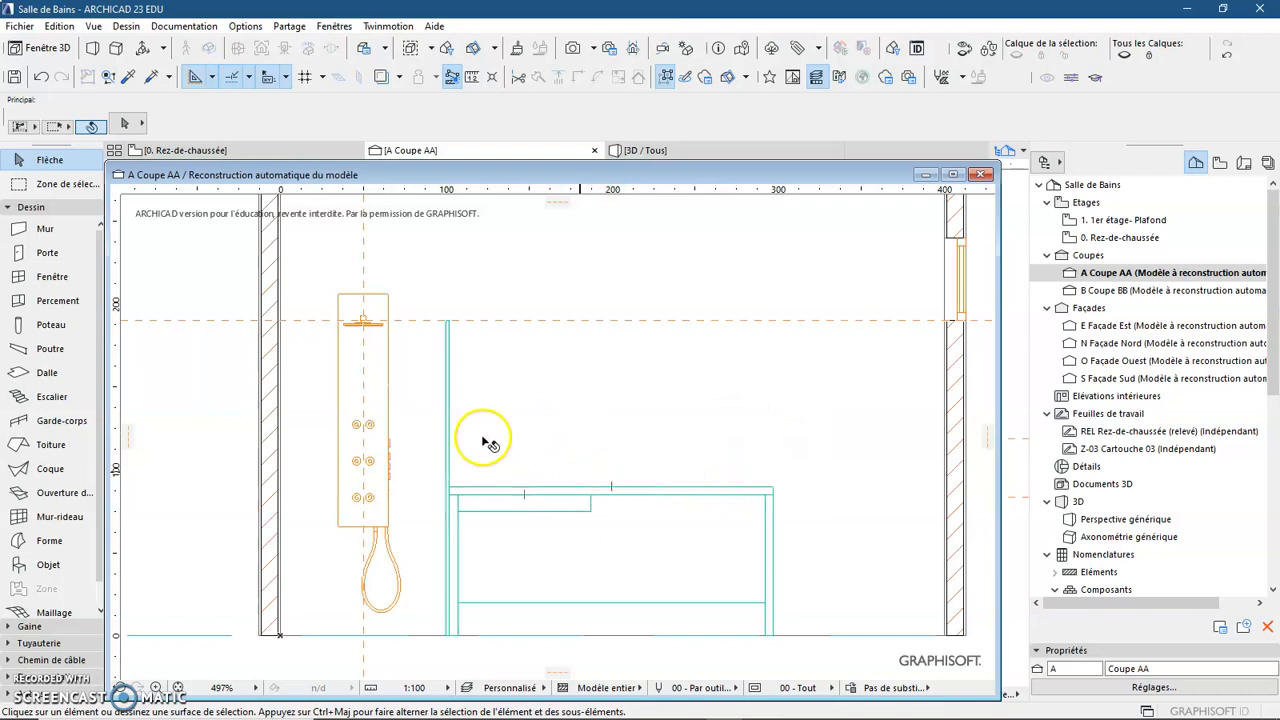
{"action": "left_click", "coordinate": [273, 153]}
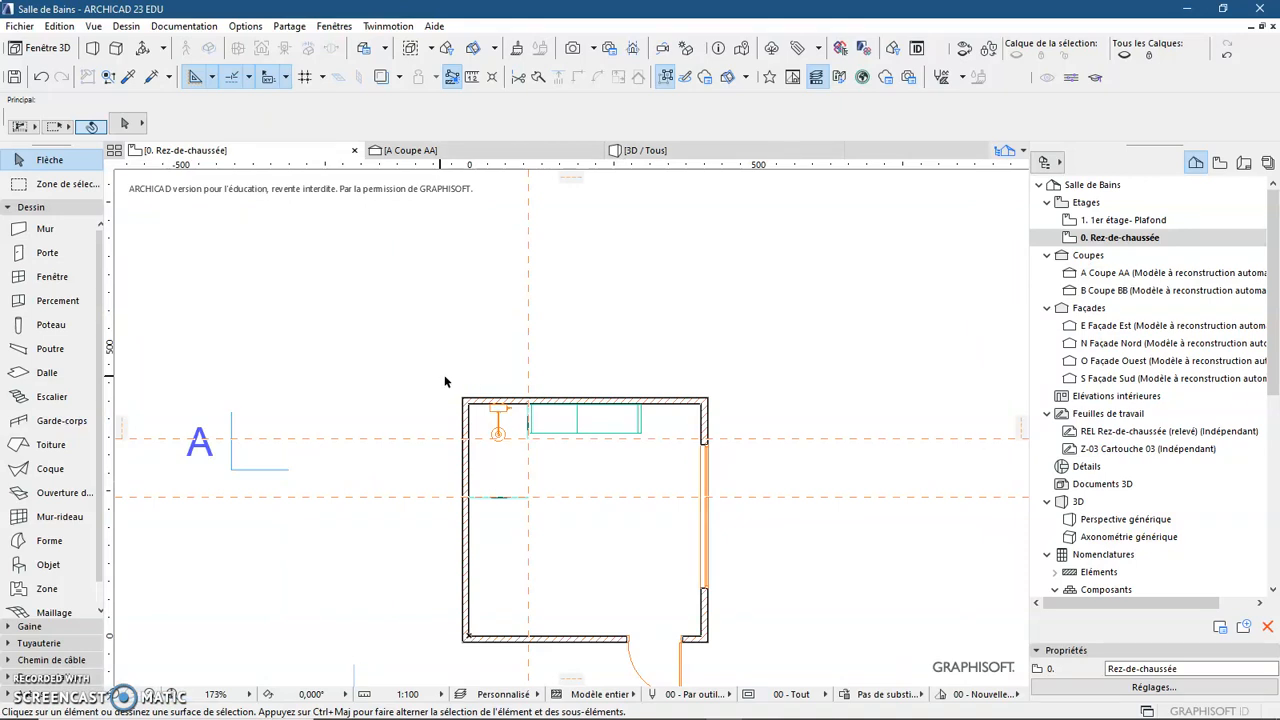
{"action": "scroll", "coordinate": [604, 443], "scroll_direction": "up", "scroll_amount": 3}
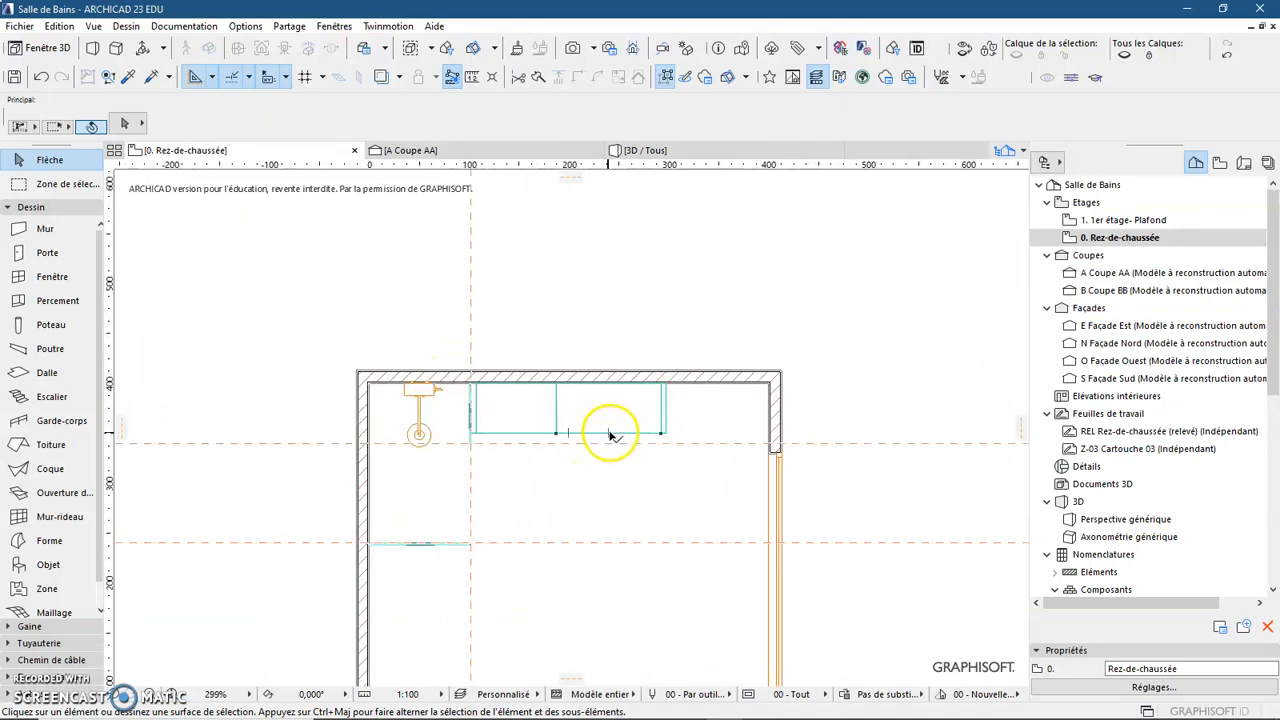
{"action": "left_click", "coordinate": [622, 499]}
{"action": "middle_click_drag", "start_coordinate": [622, 499], "coordinate": [577, 369]}
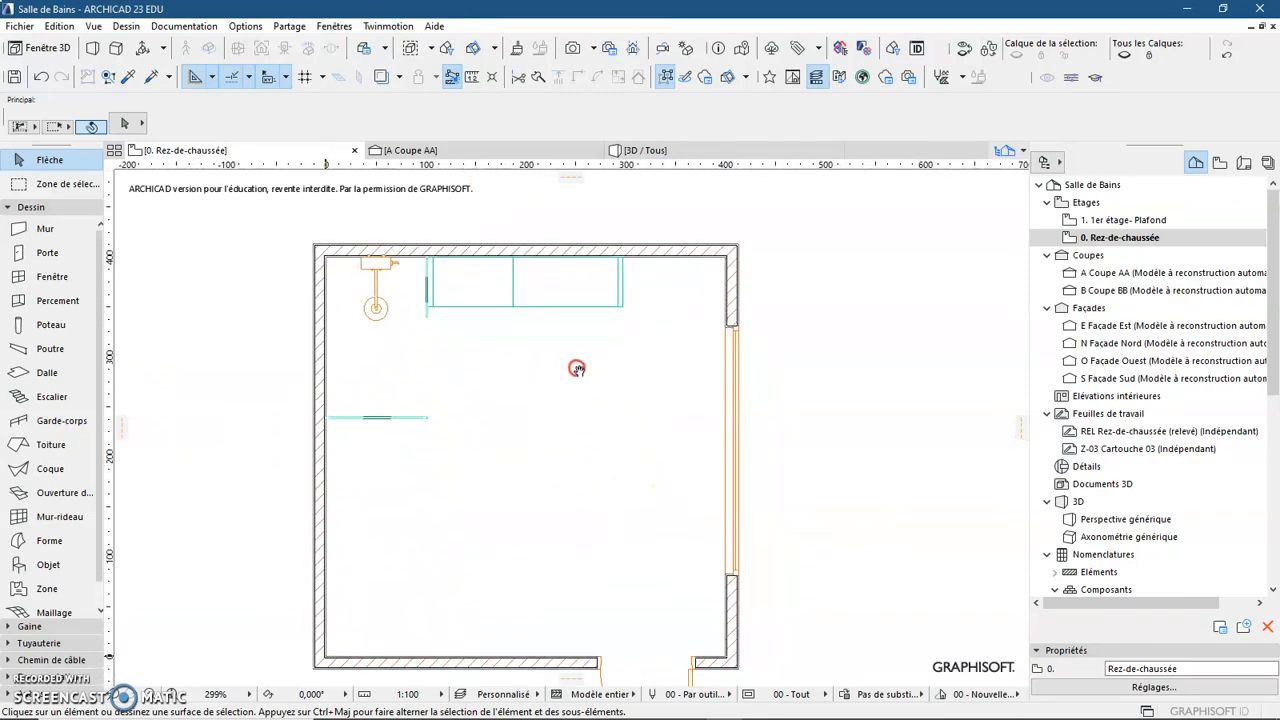